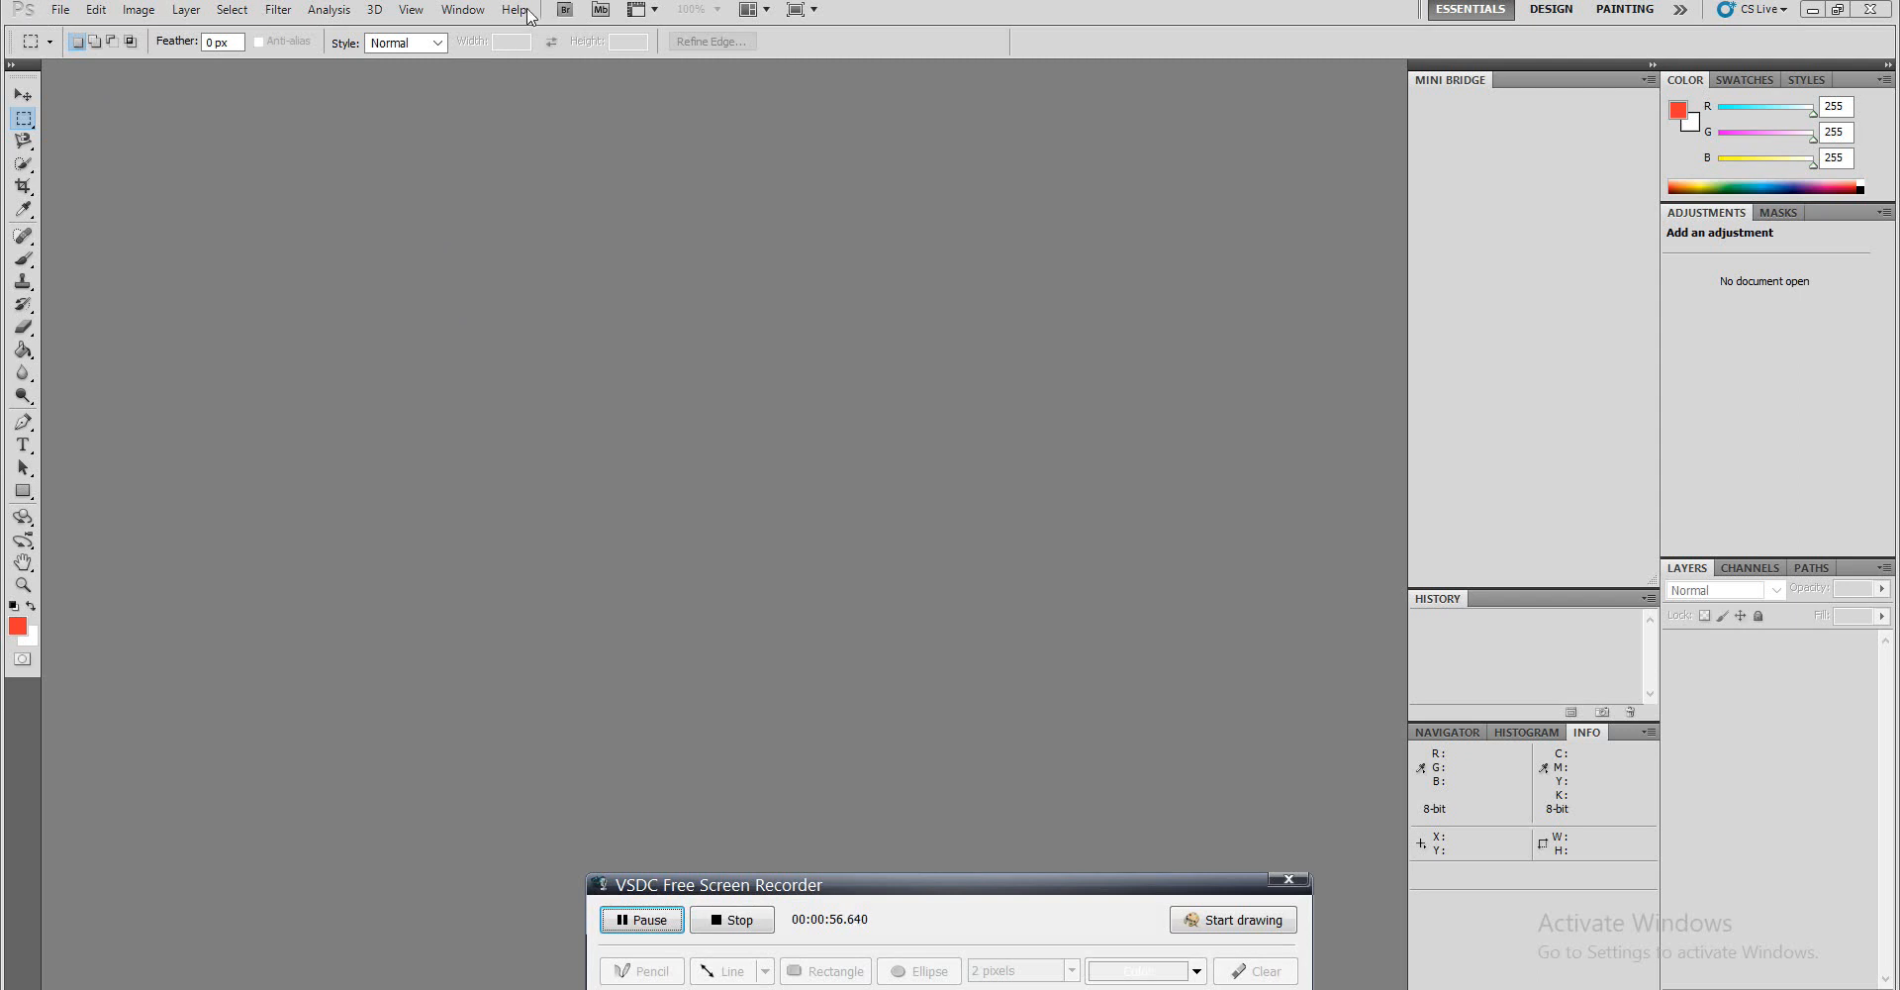
click(463, 11)
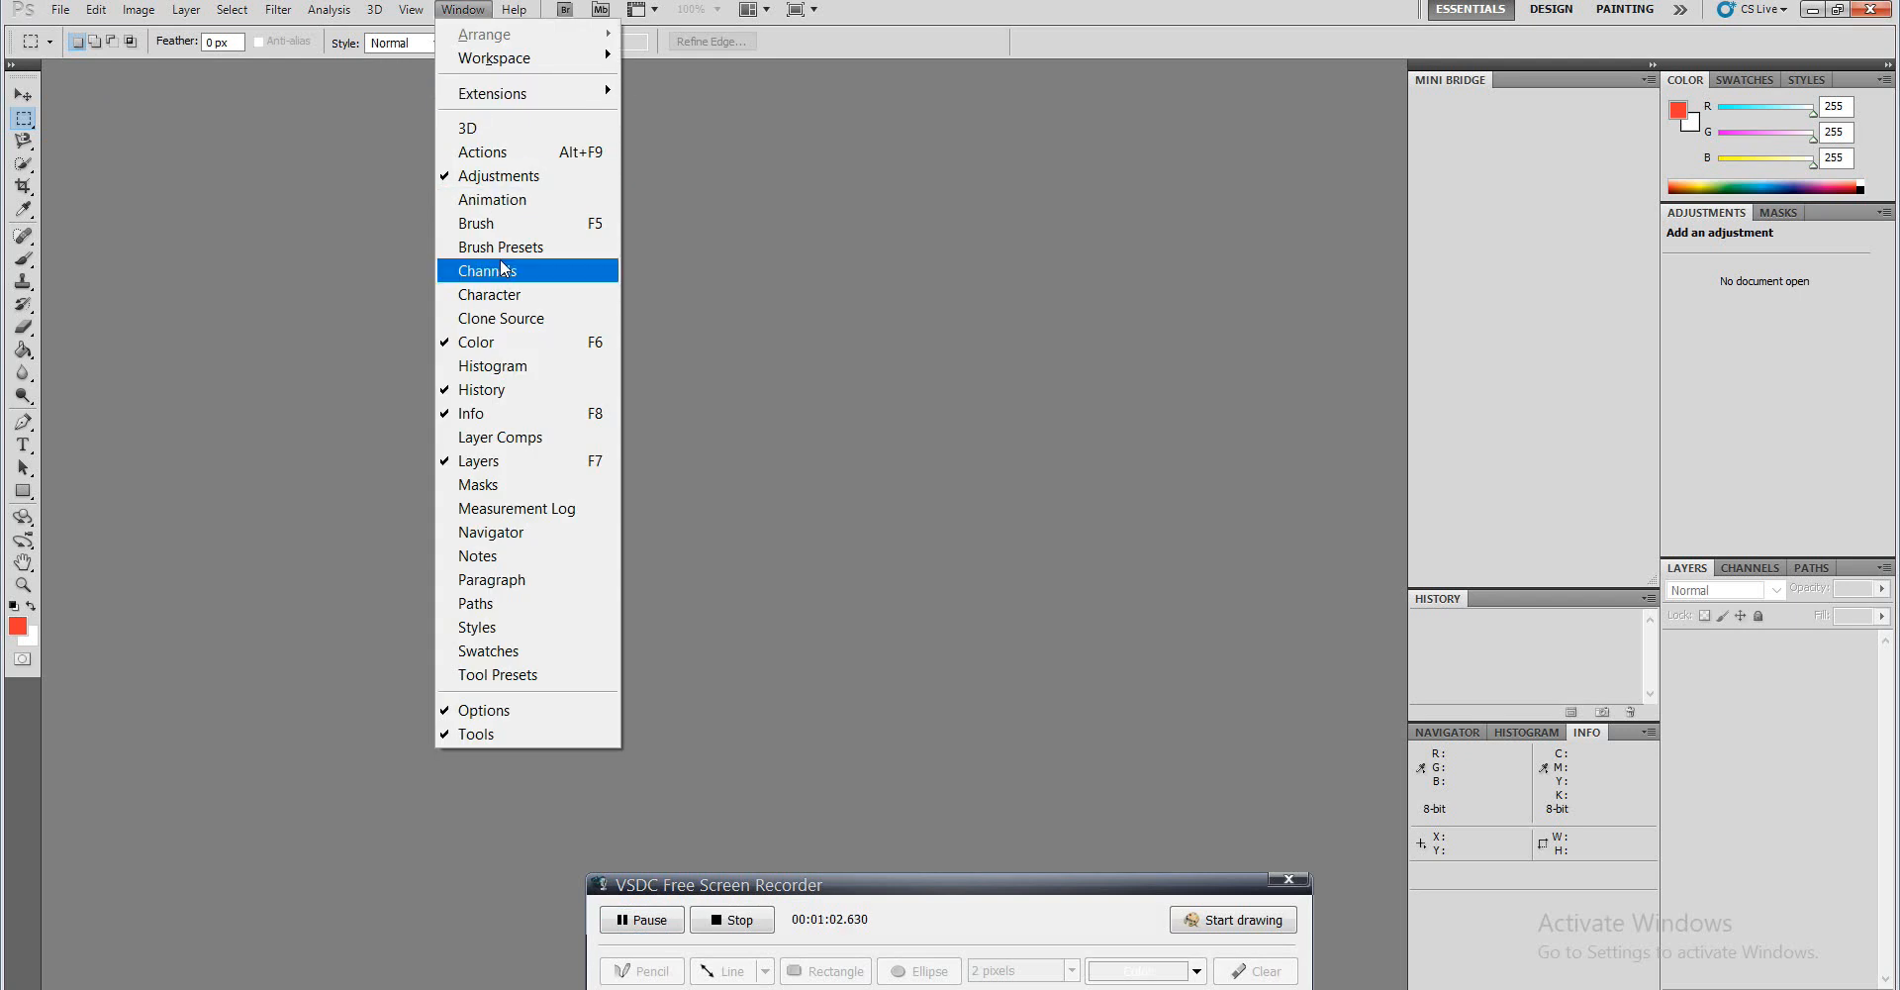
click(1314, 202)
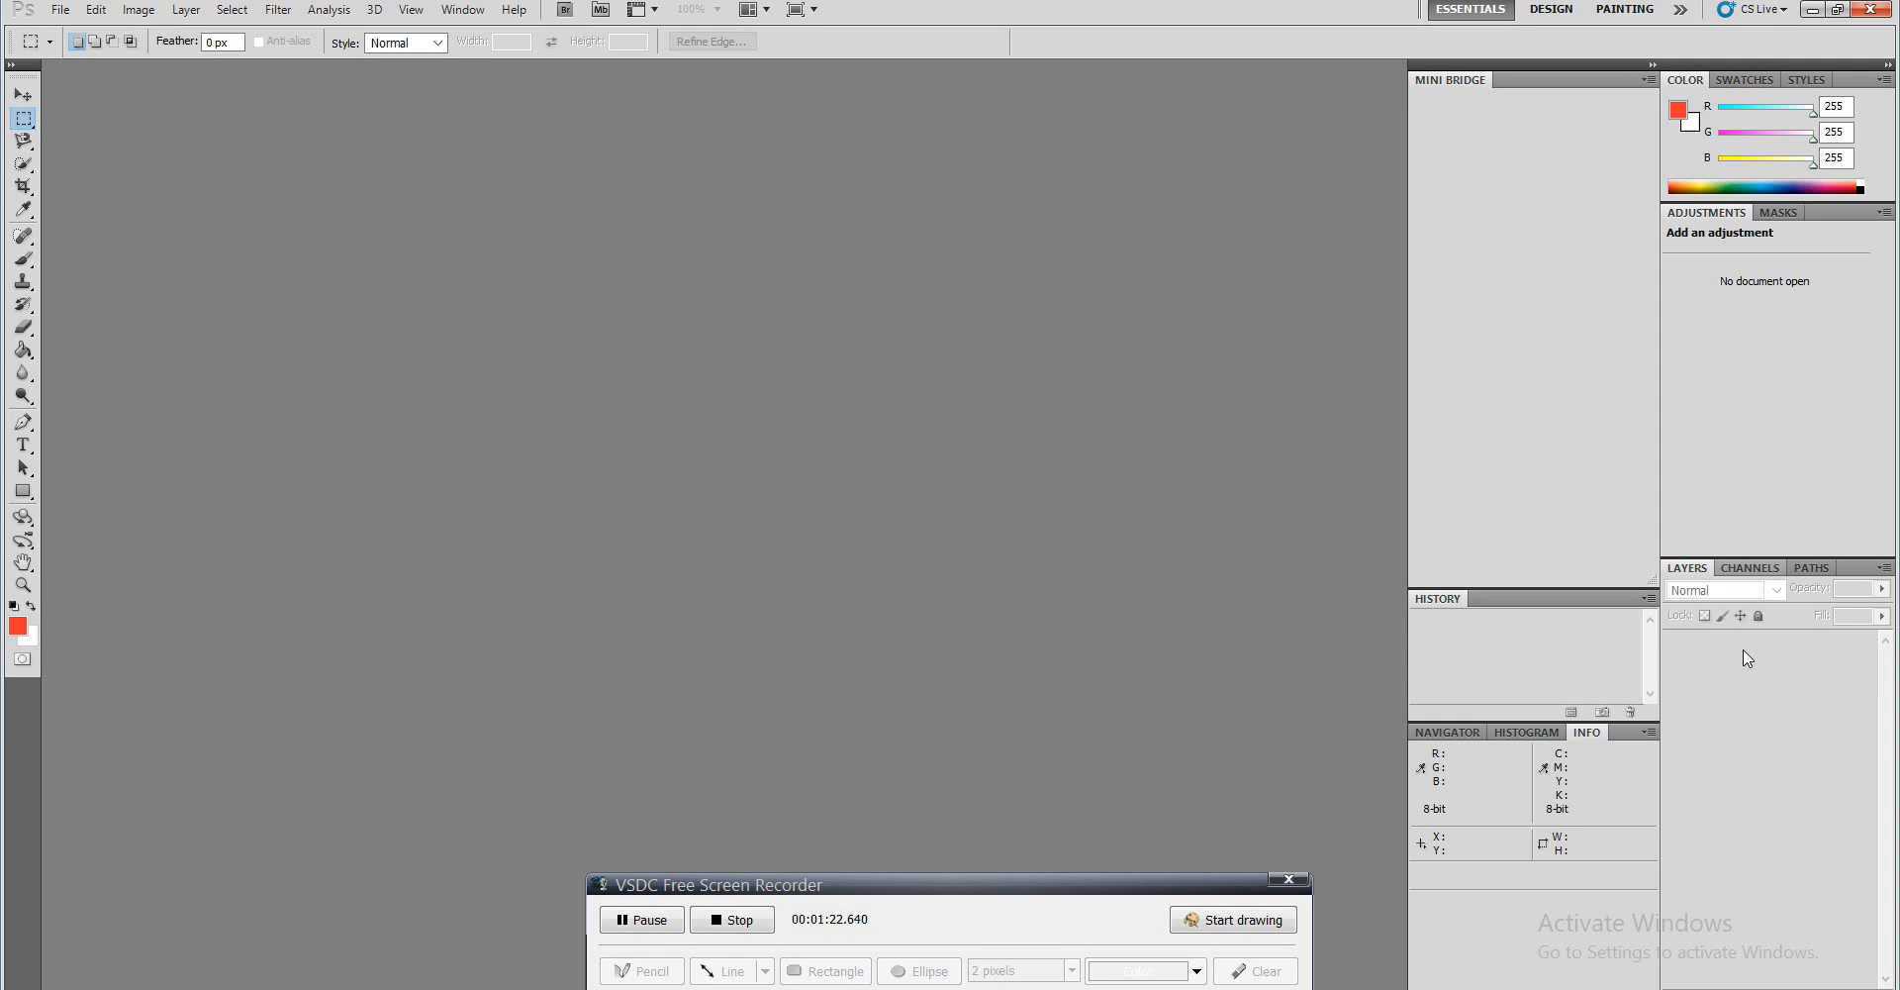
Create a new document named testing2 with the custom size of 1376 × 3000 pixels at 72 pixels/inch
click(61, 11)
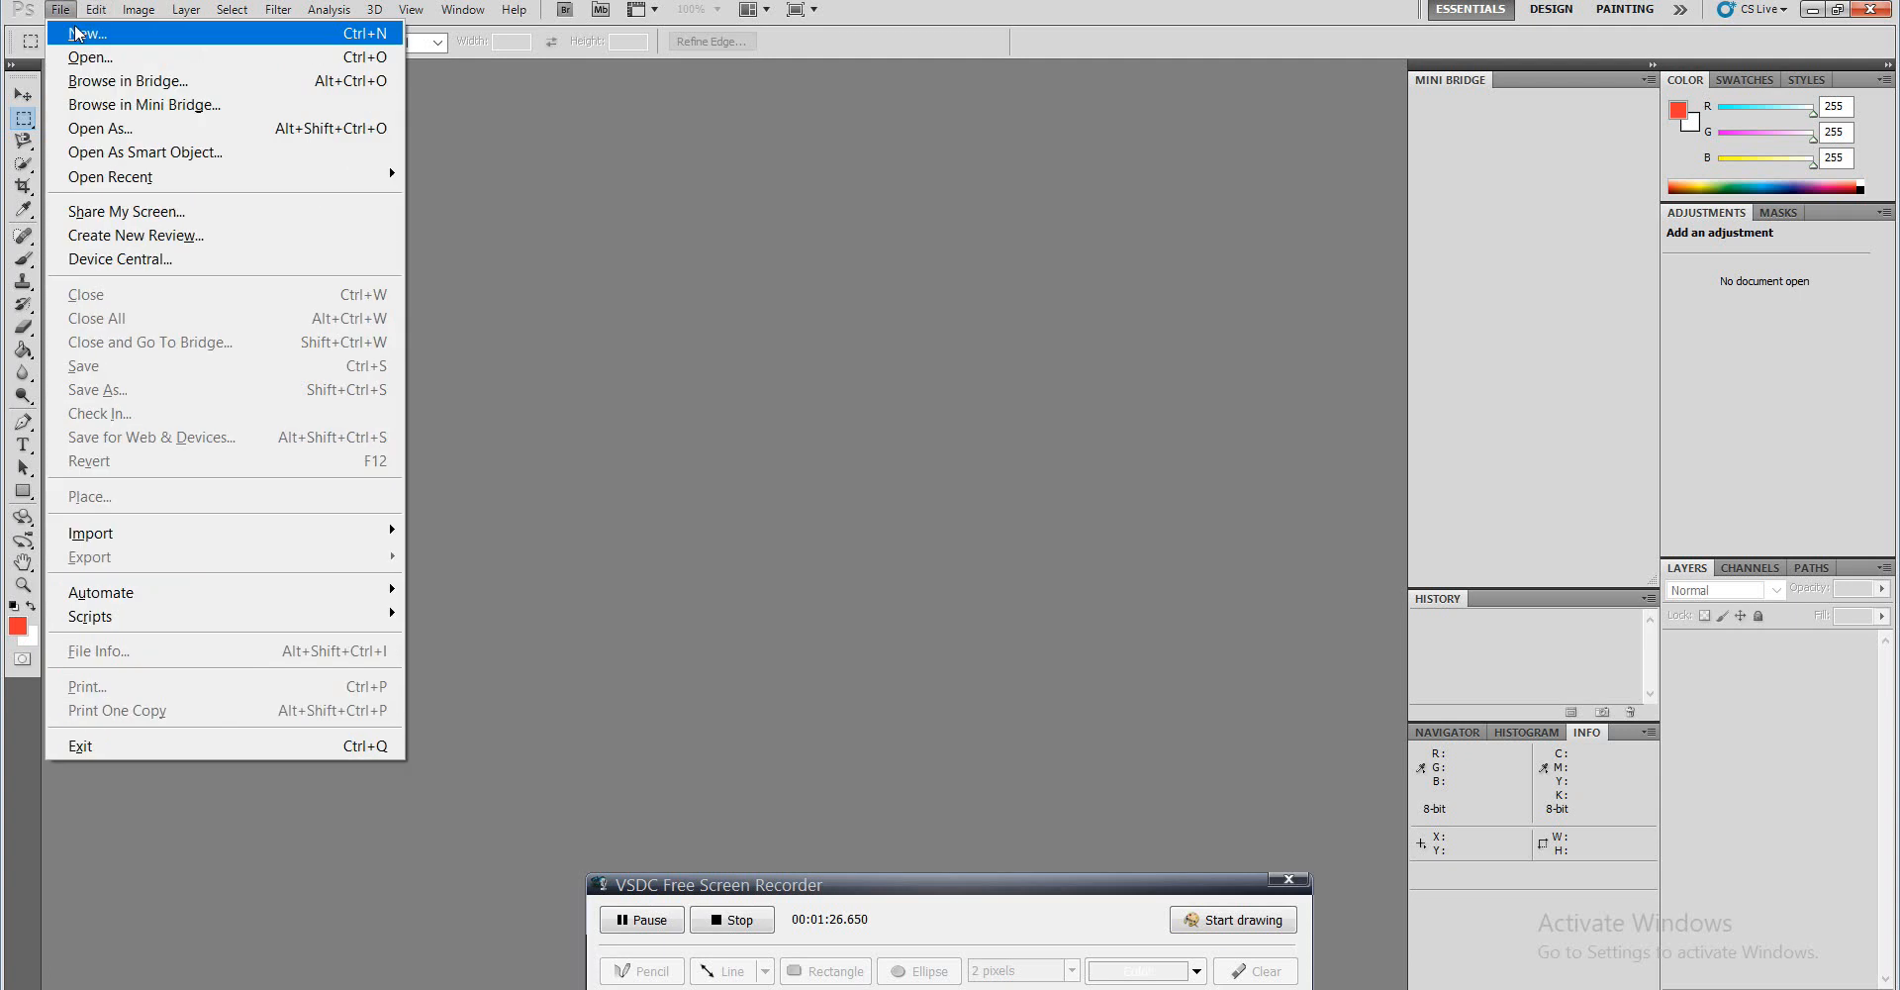
click(77, 34)
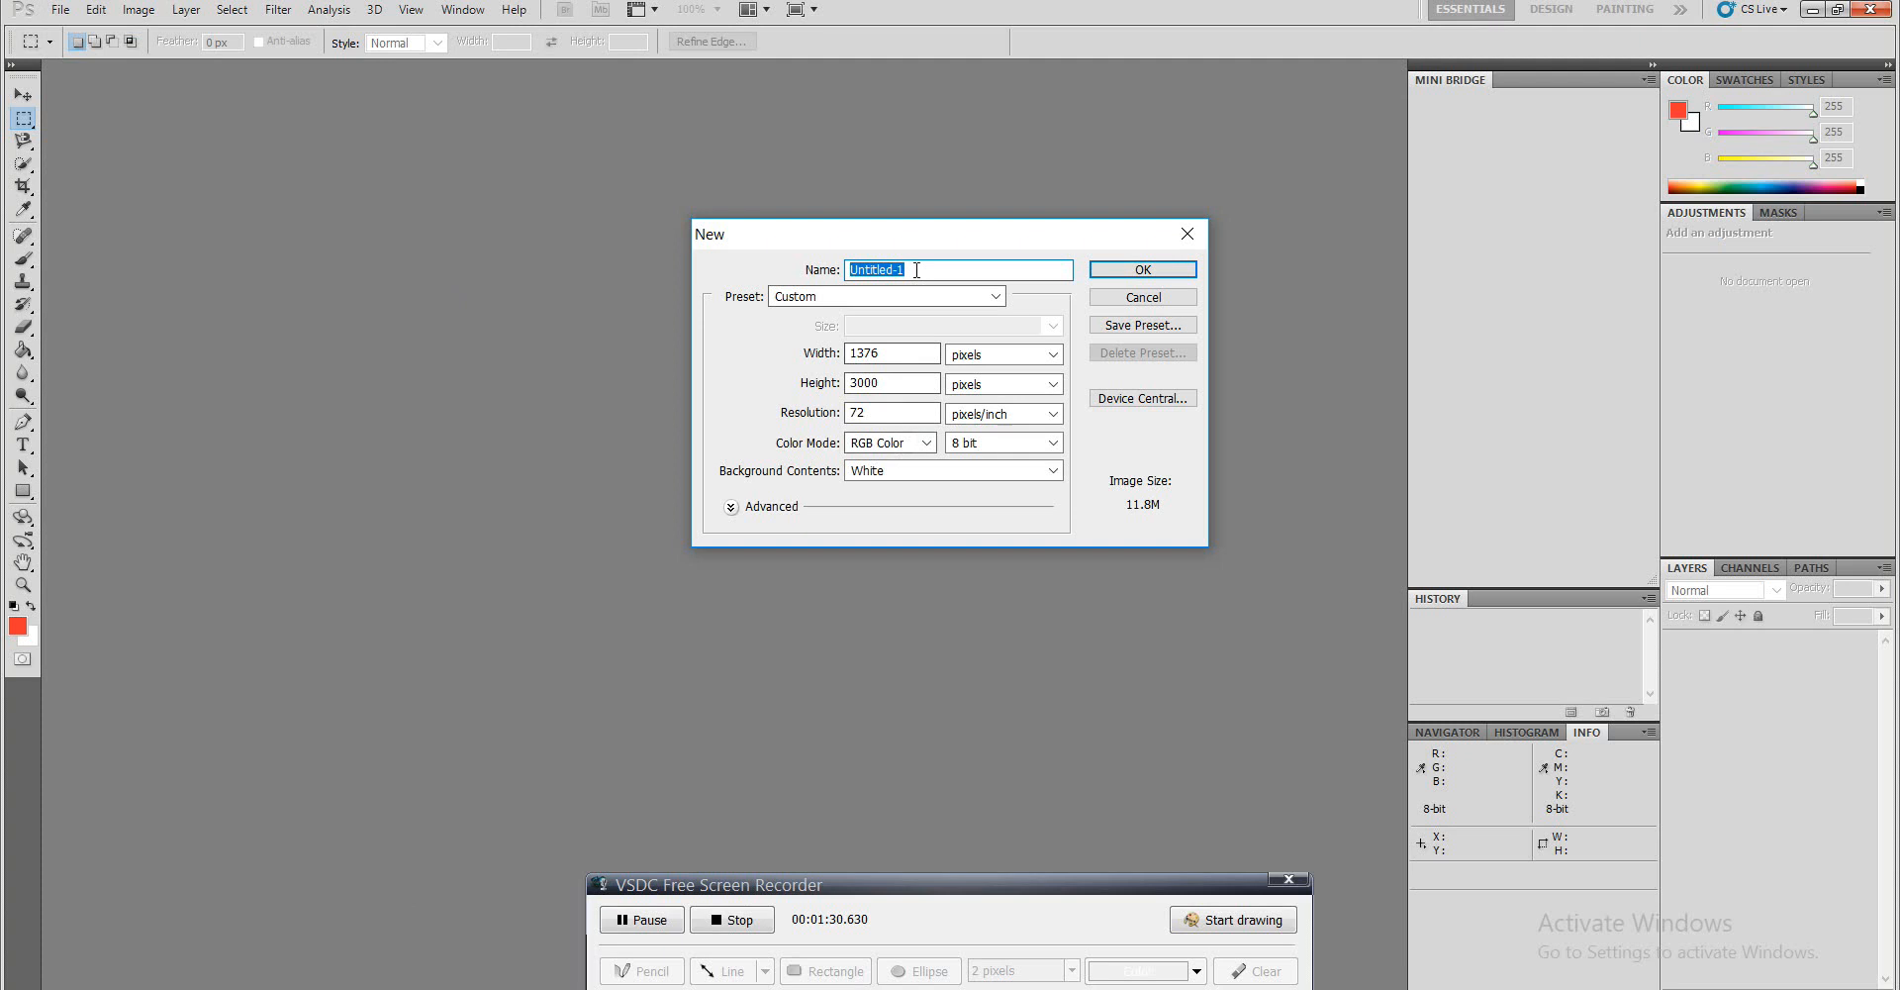
text(testing2)
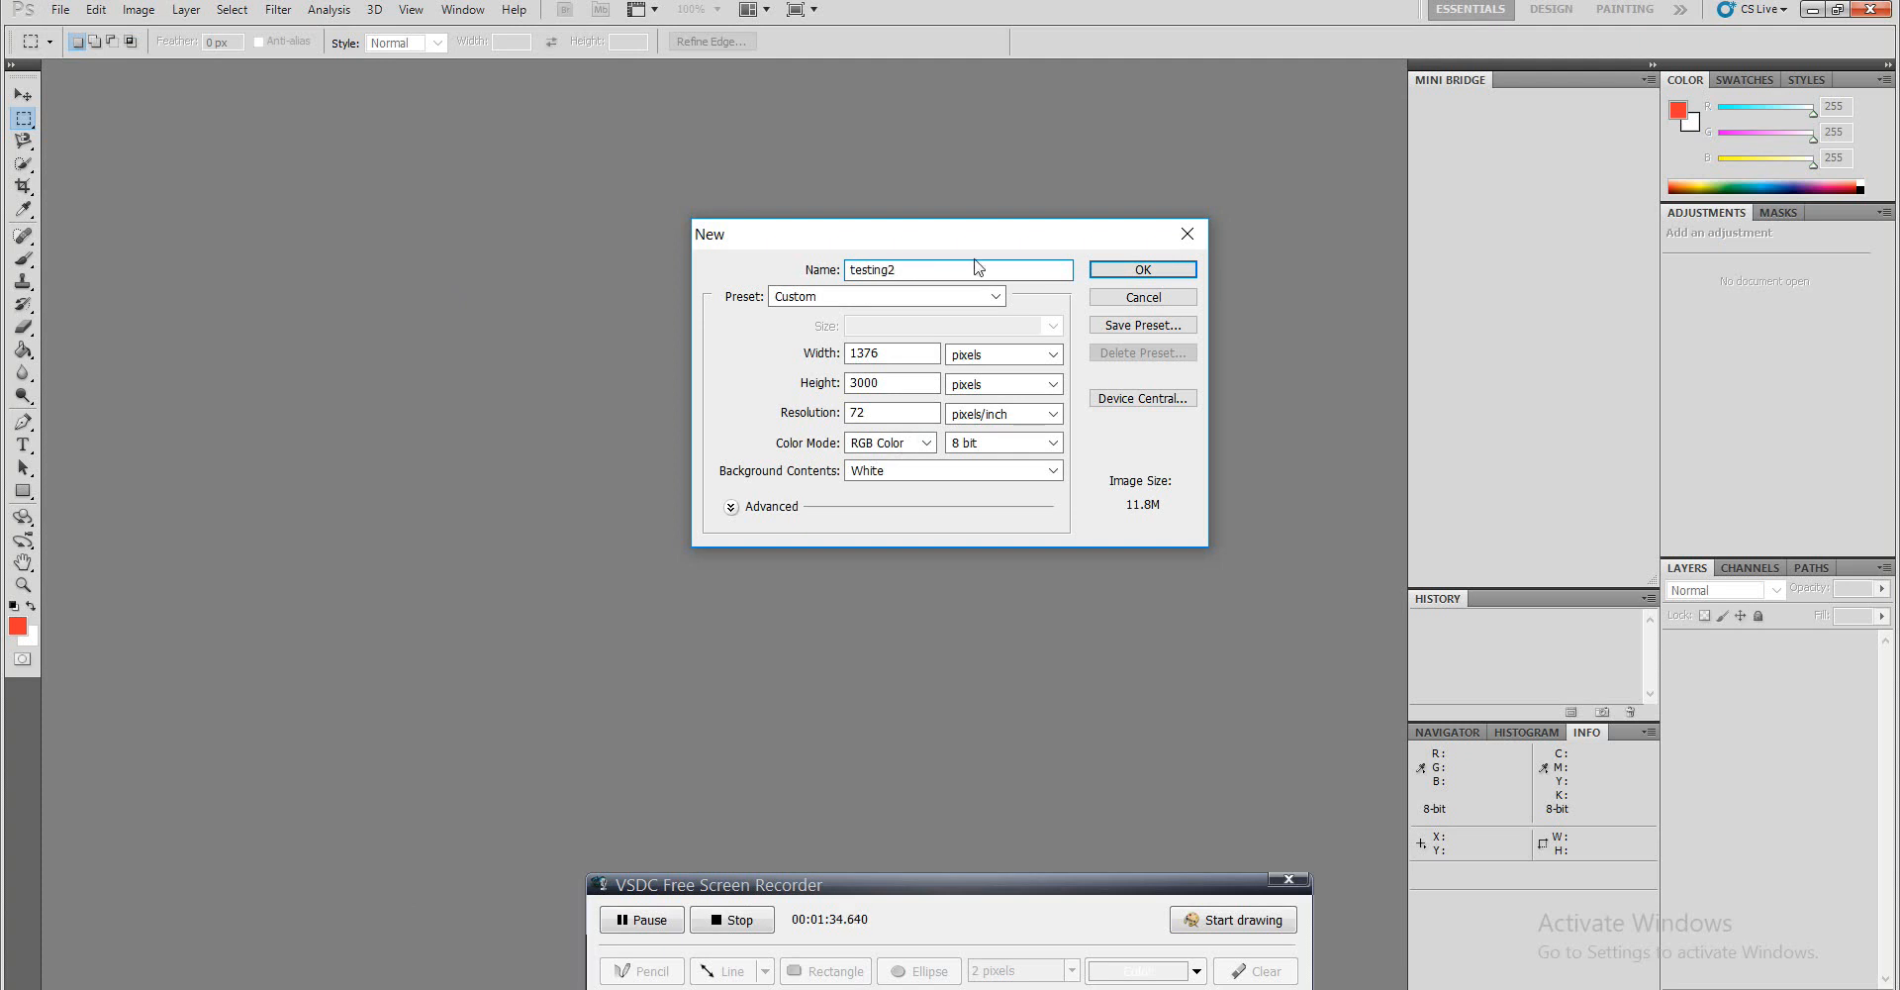
click(1146, 275)
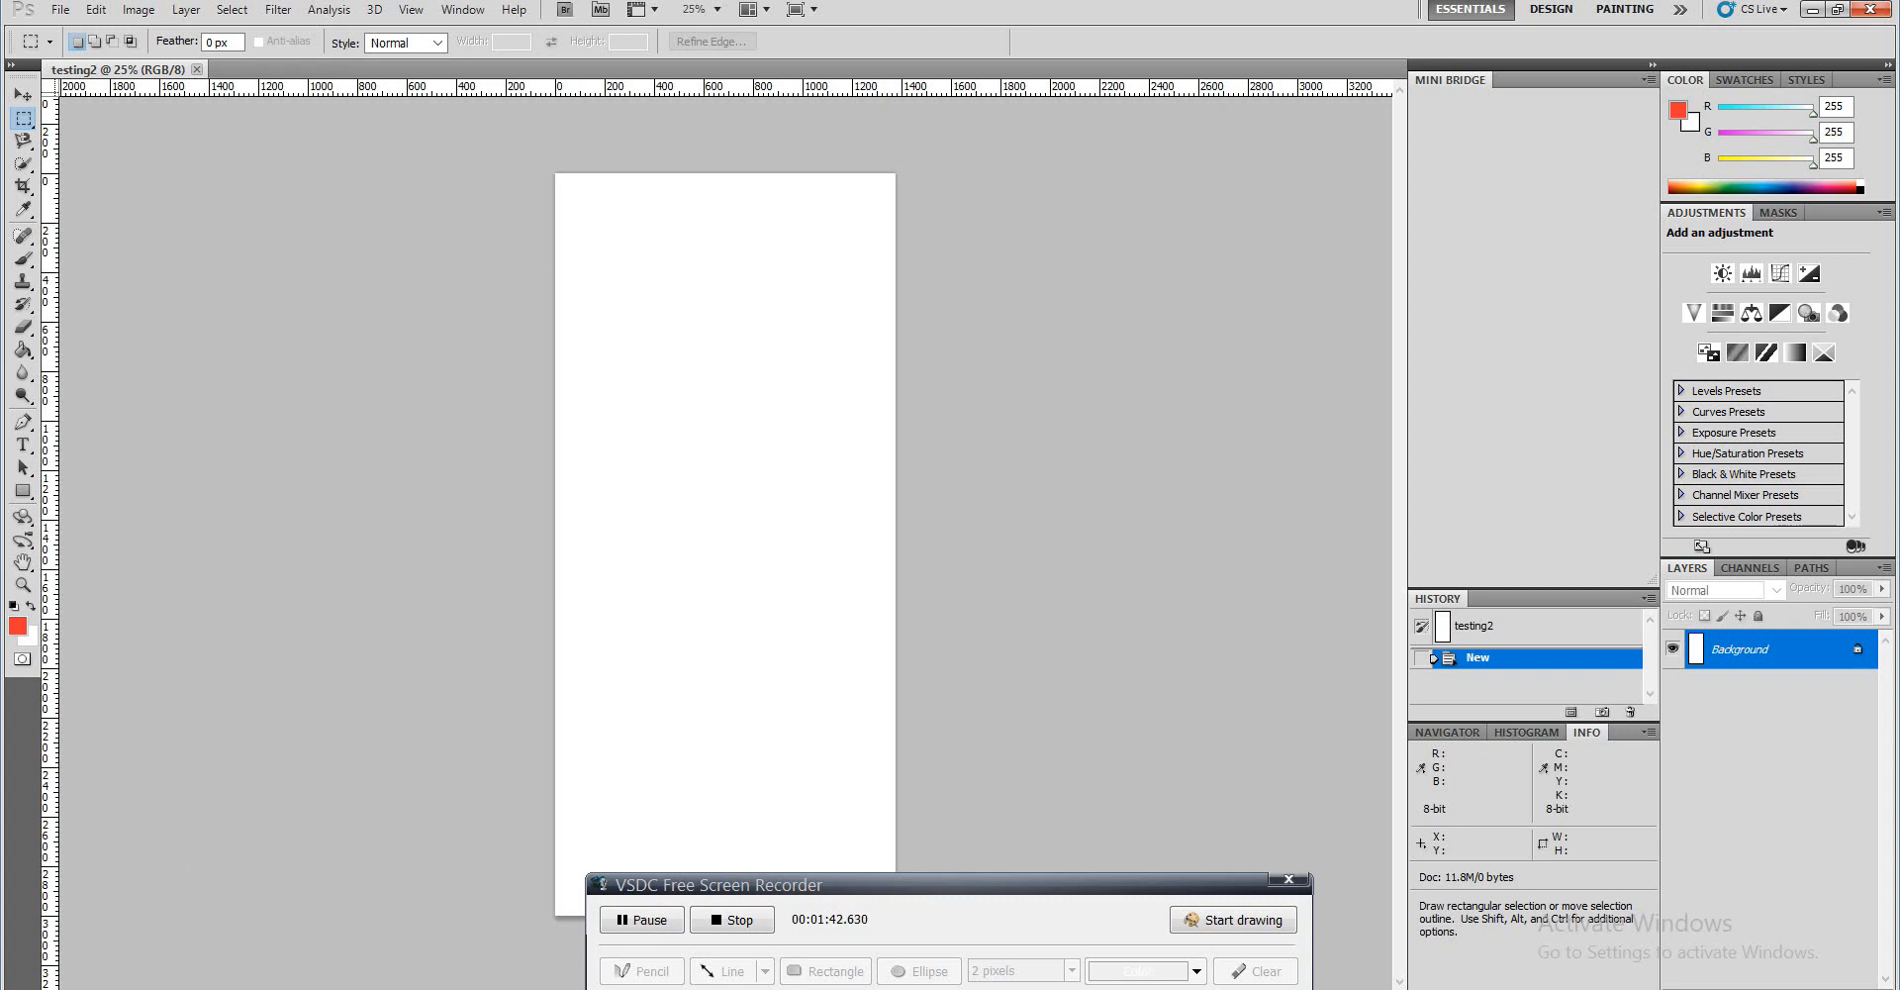
Place nature2.jpg from the Desktop images folder into the testing2 document
key(ctrl+plus)
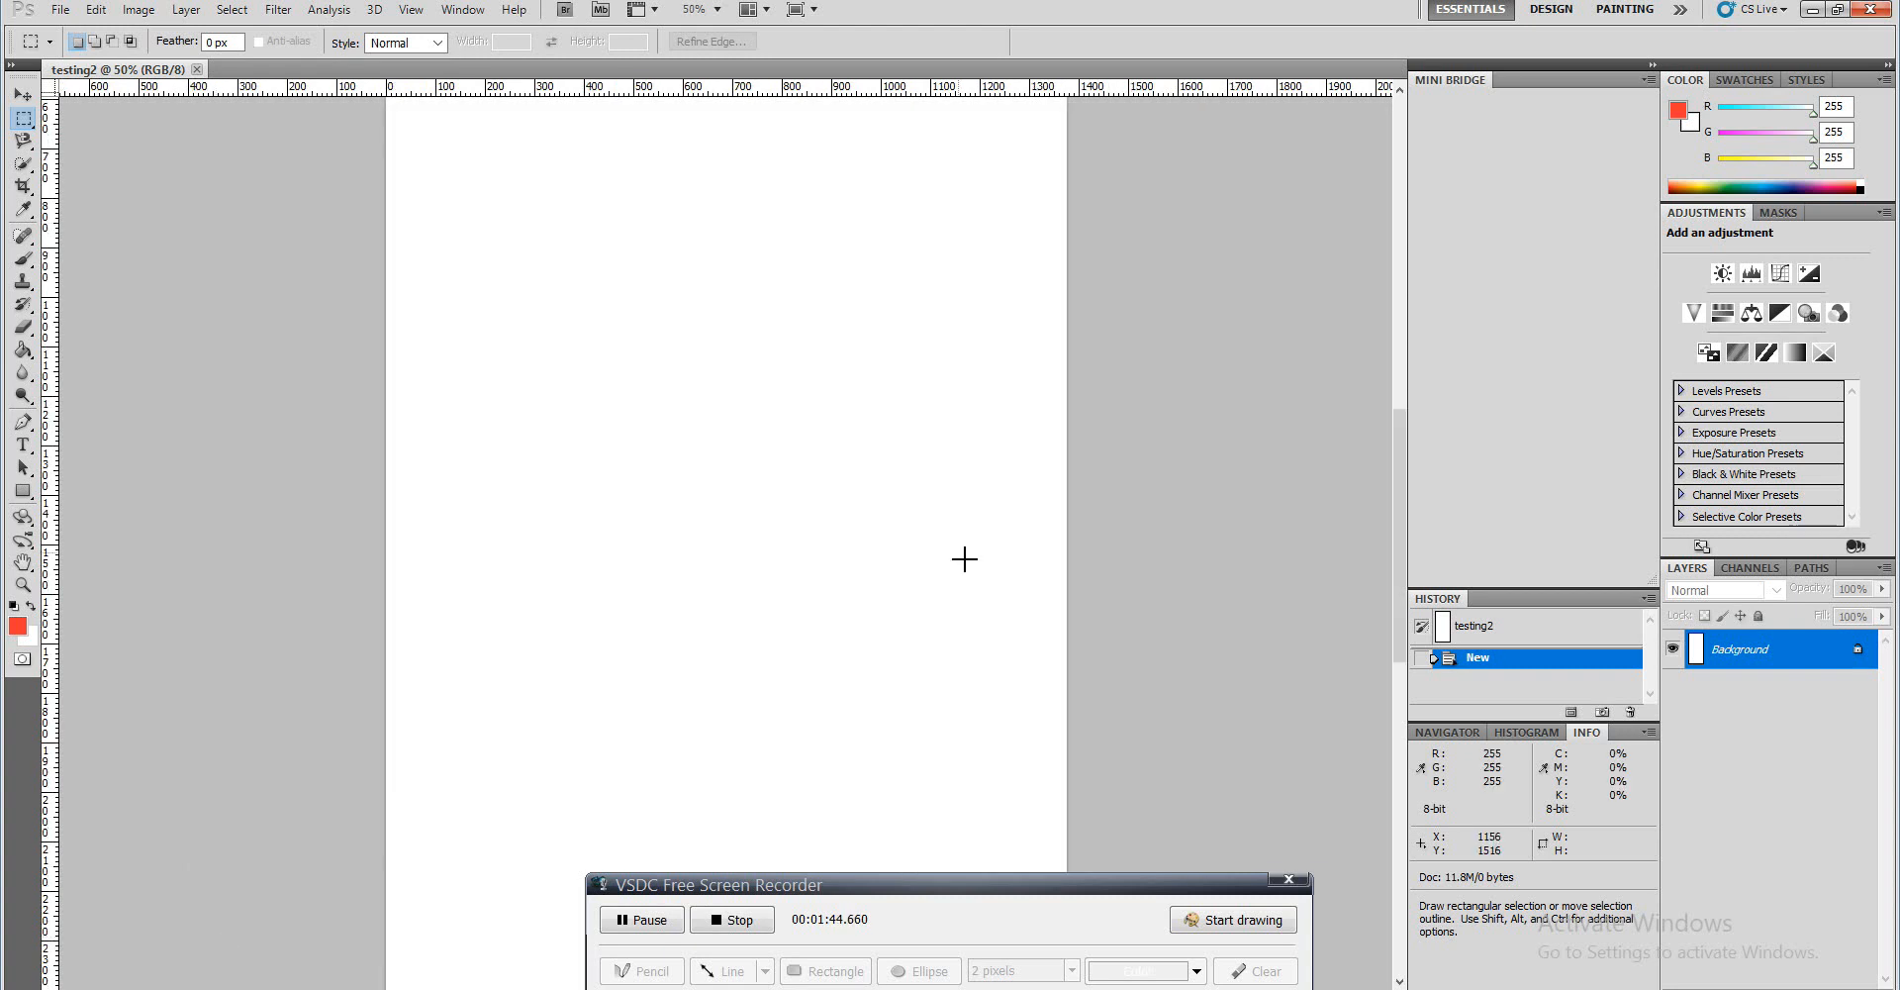
drag(1405, 485, 1398, 359)
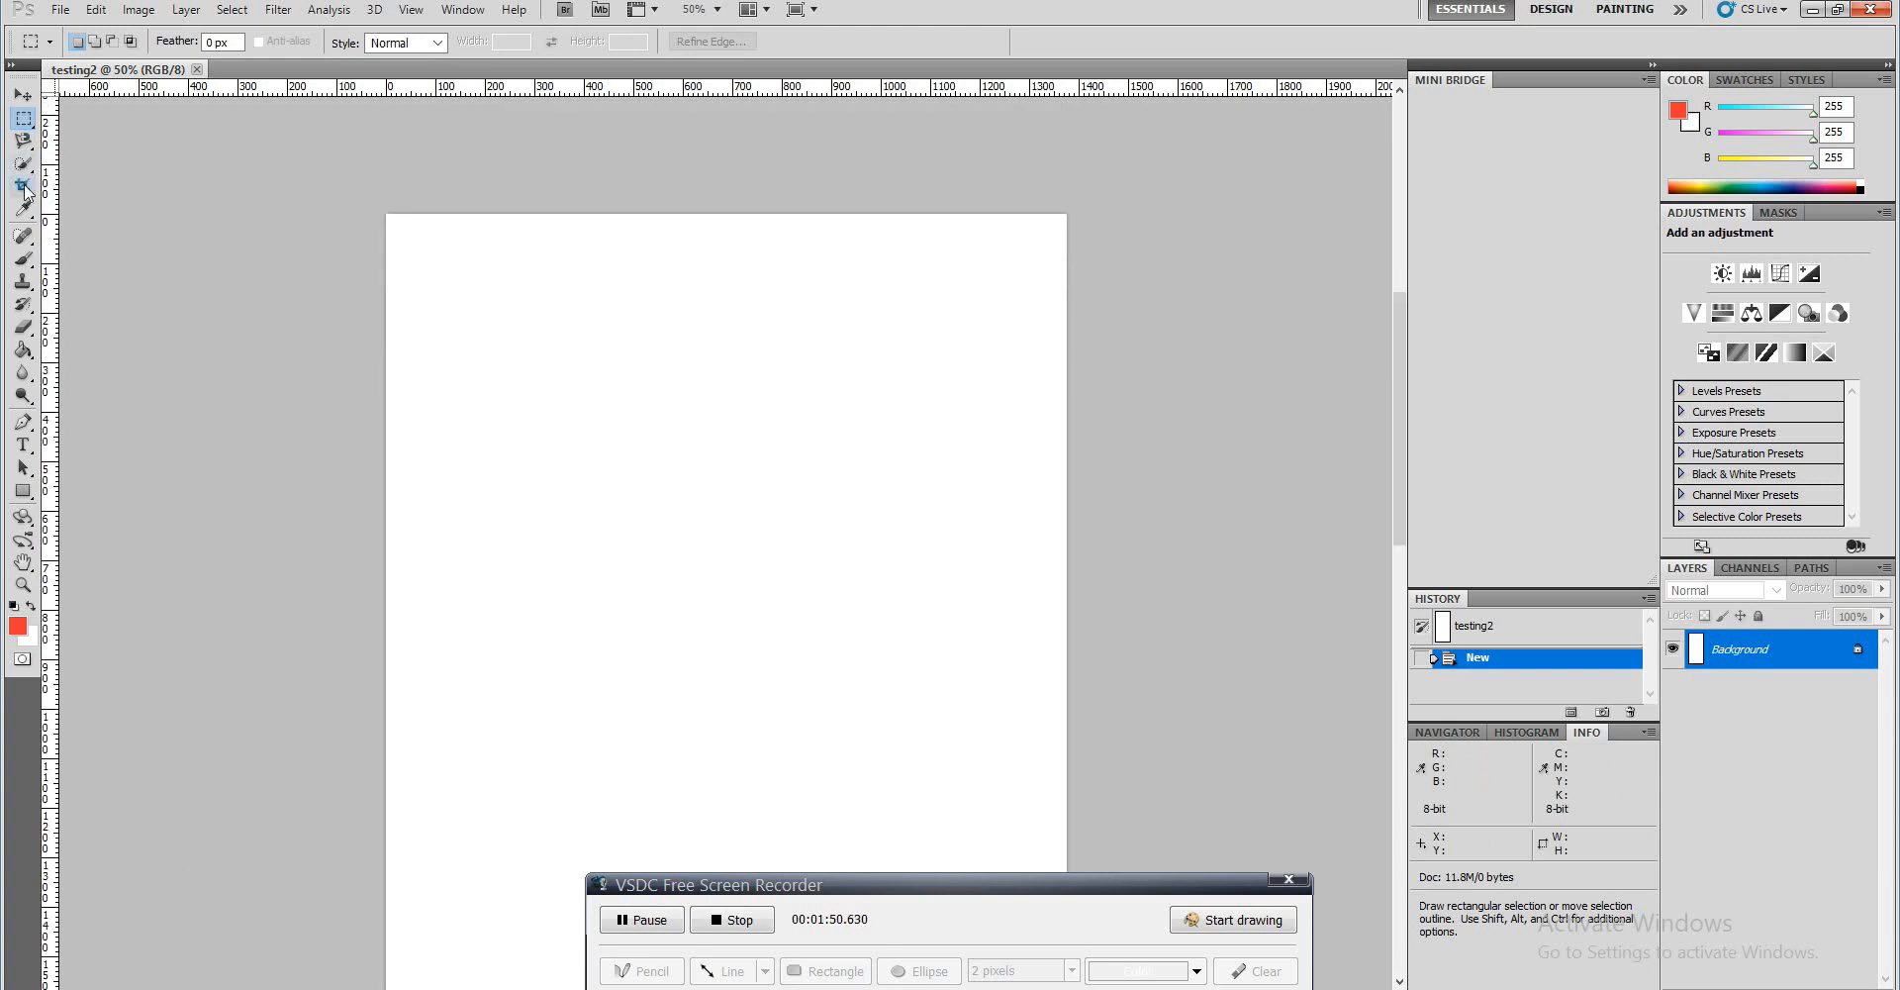
click(26, 99)
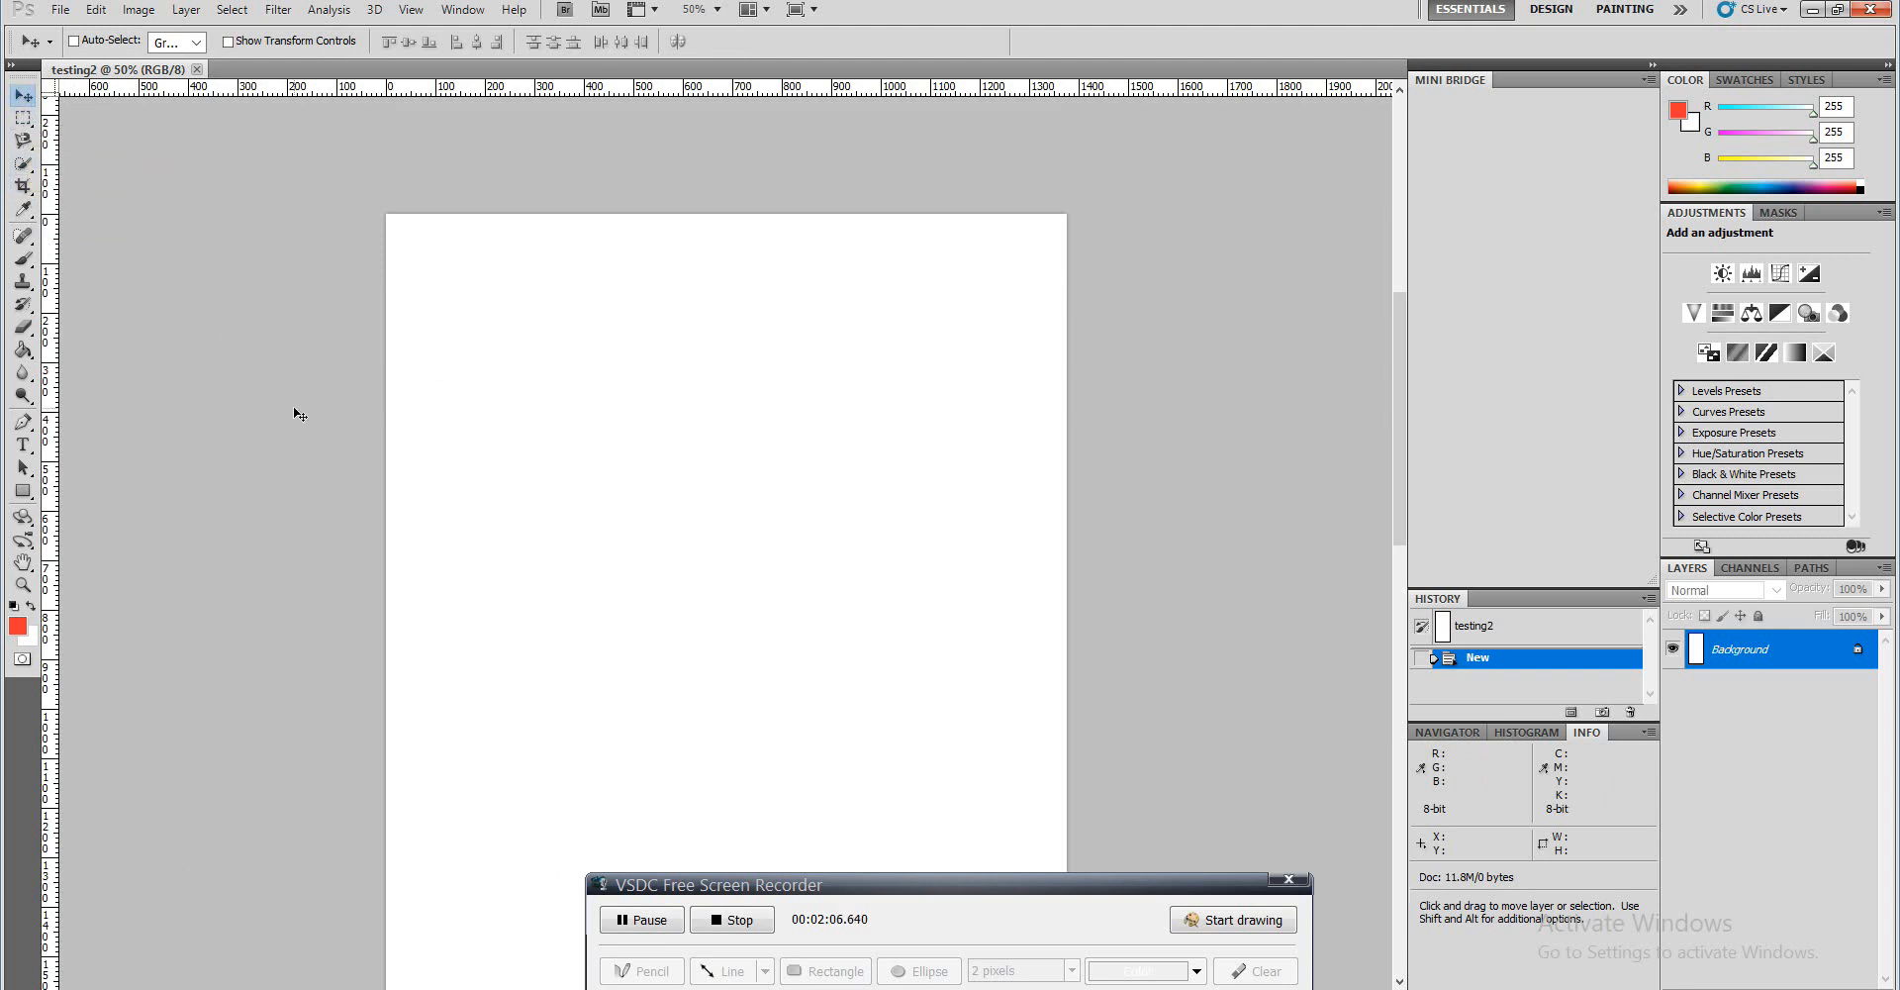
mouse_move(519, 987)
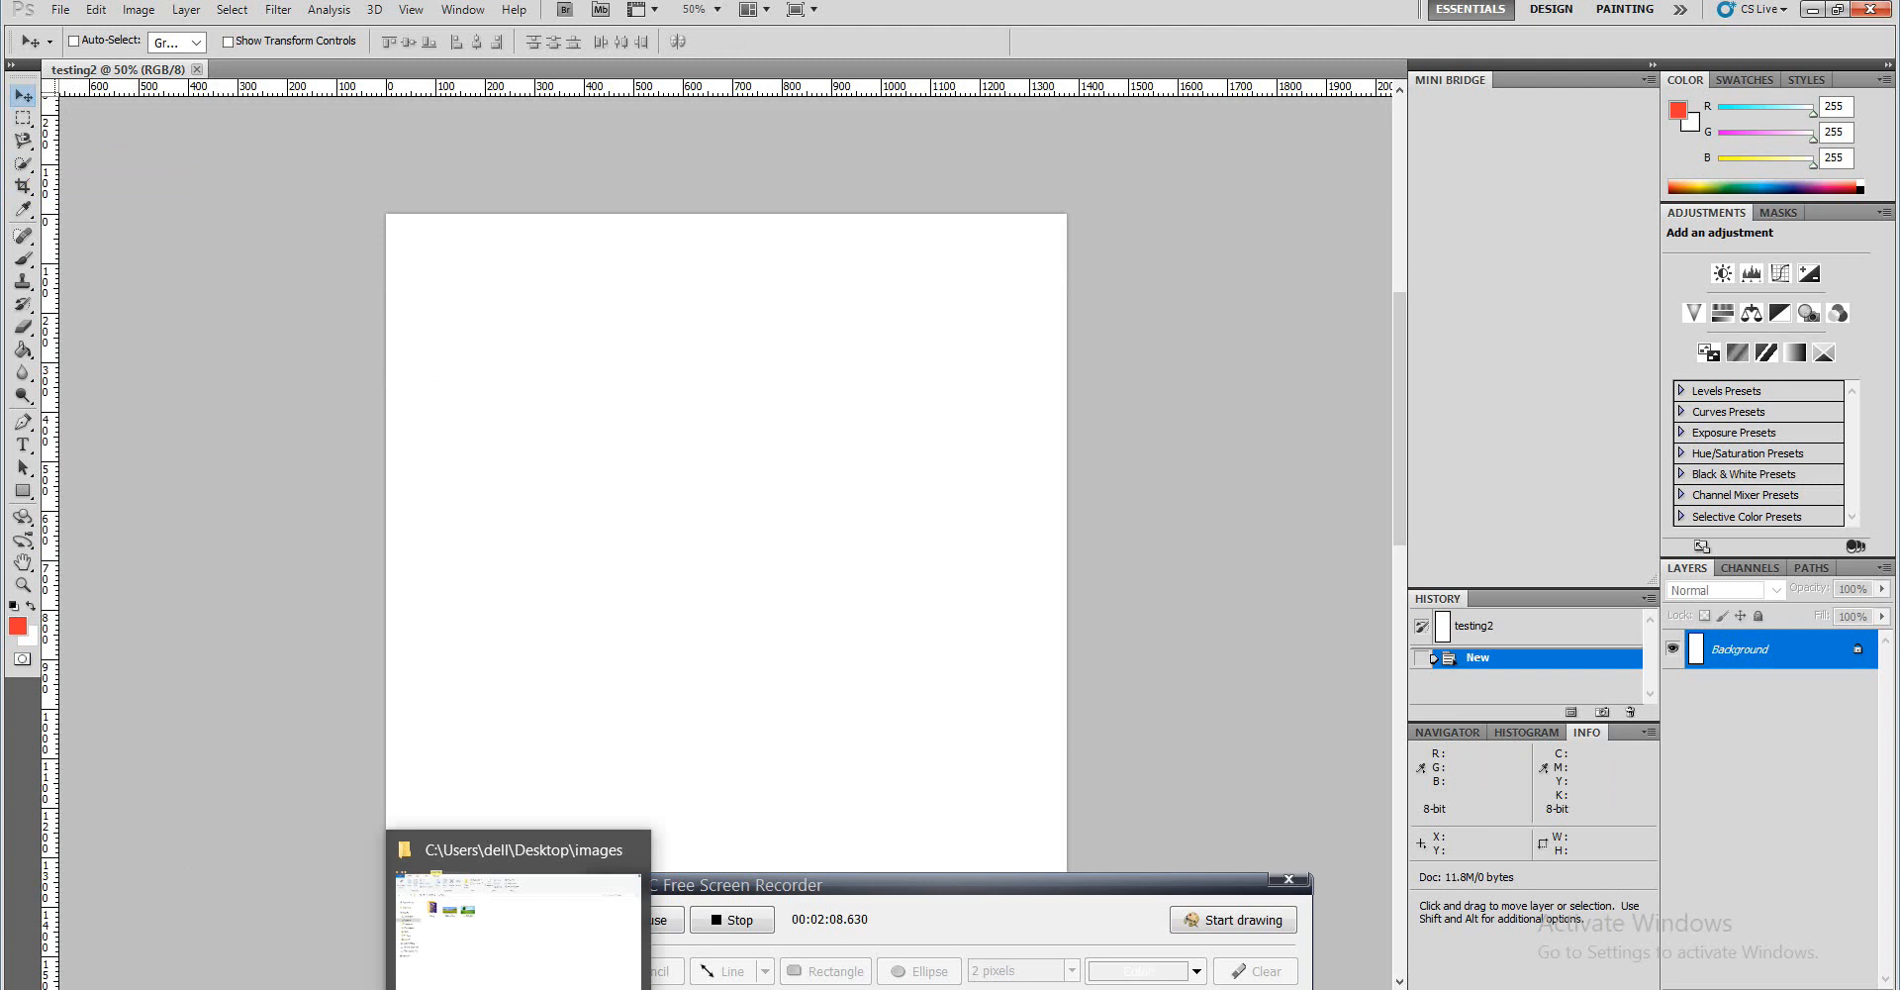
click(509, 934)
click(434, 313)
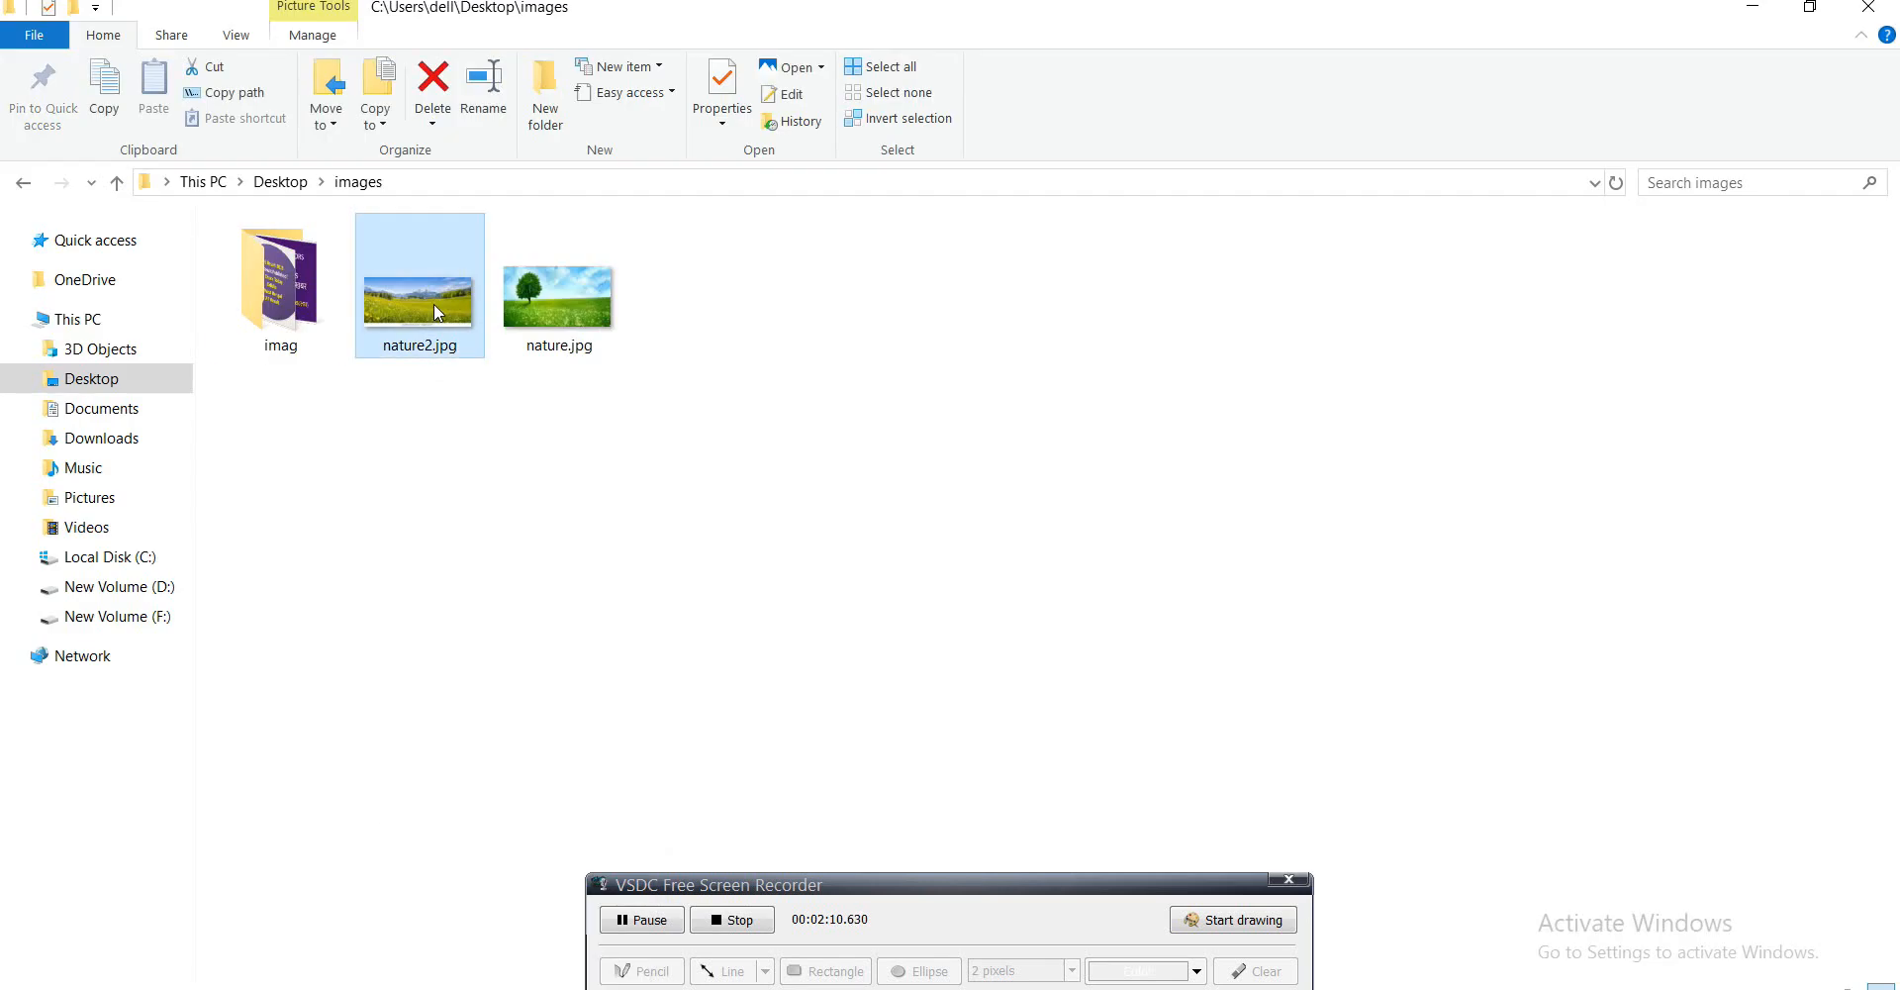
drag(440, 298, 704, 709)
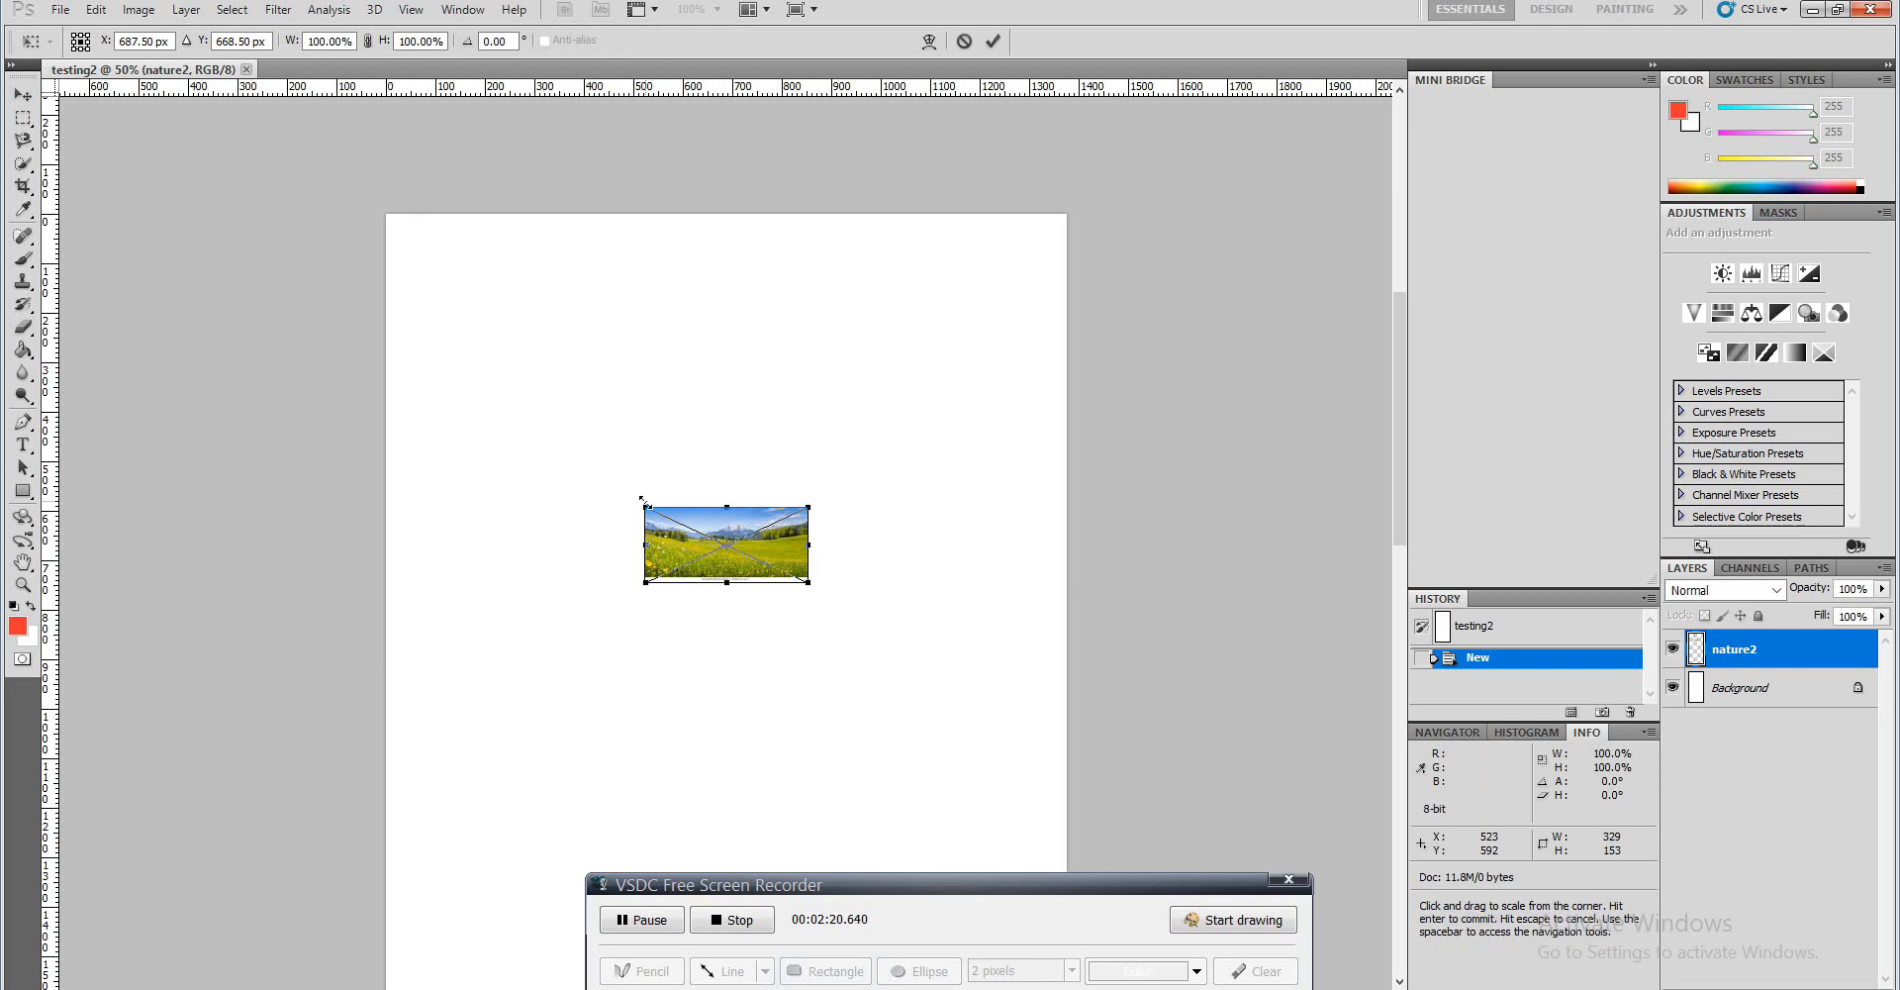
Scale the placed nature2 image to about 207% width and 325% height in the page's upper-left area and commit the placement
drag(643, 503, 412, 295)
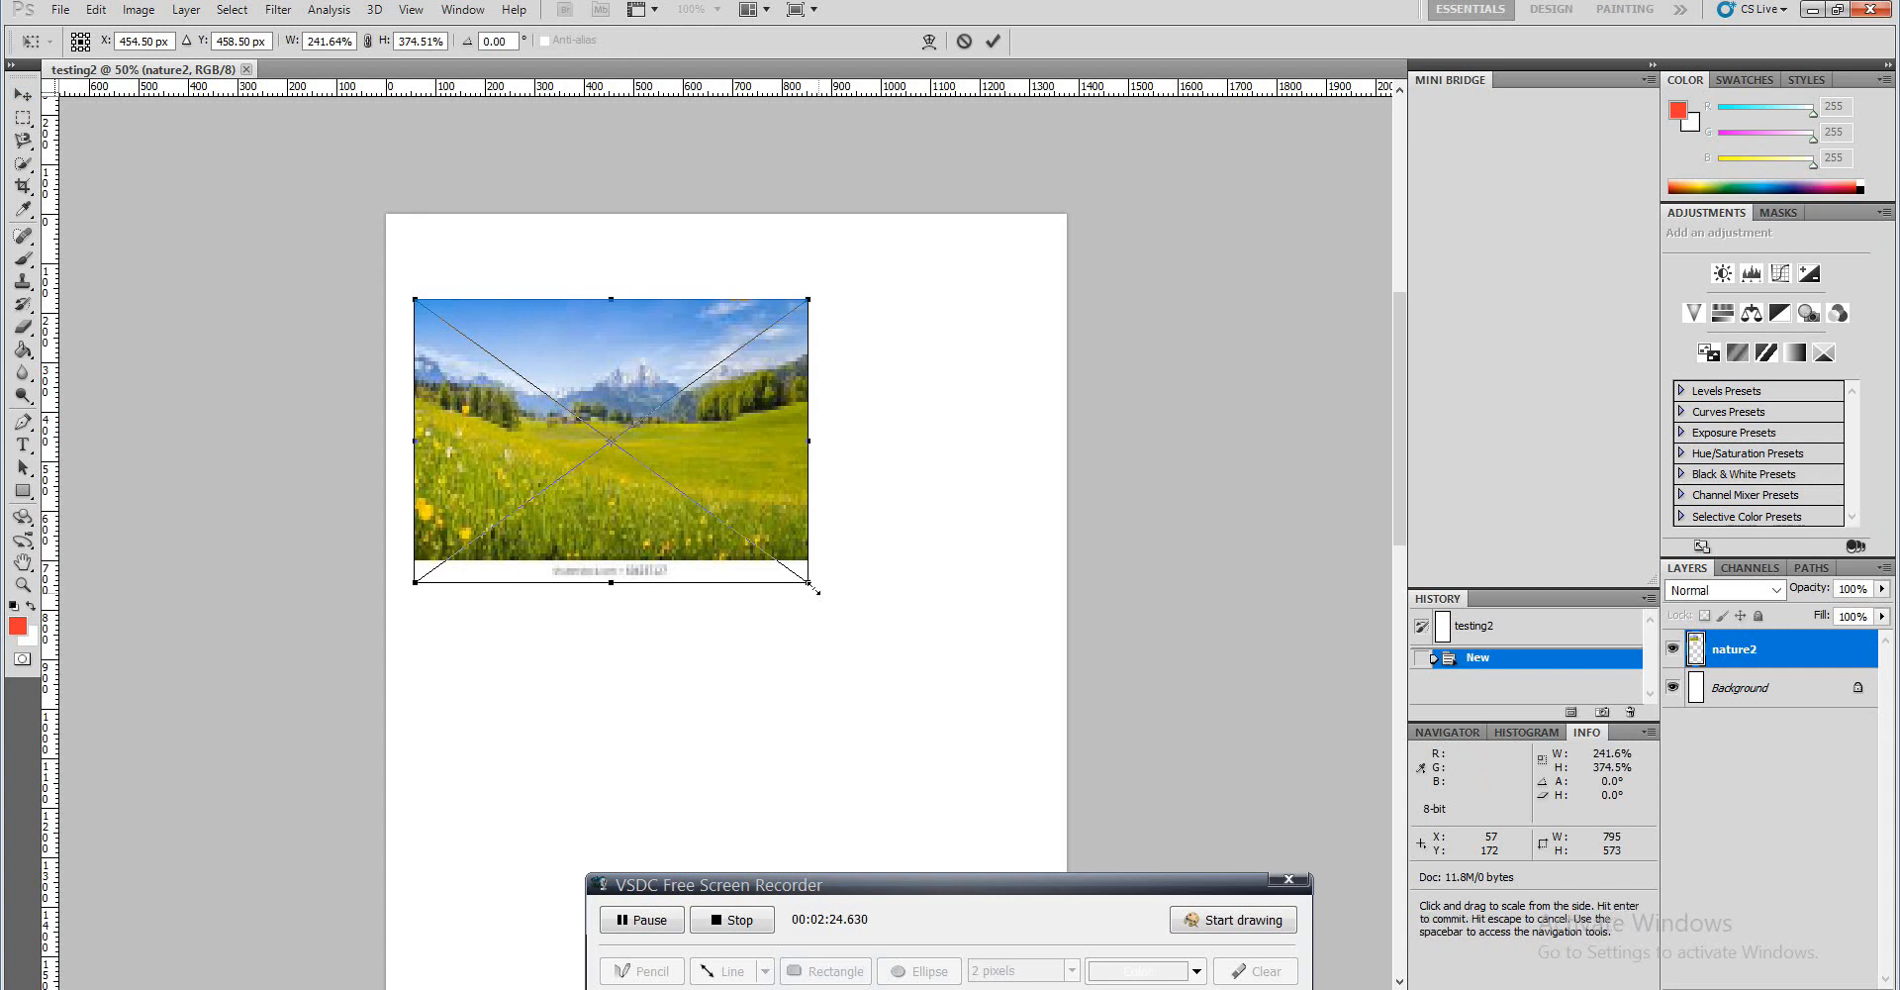
drag(802, 575, 731, 535)
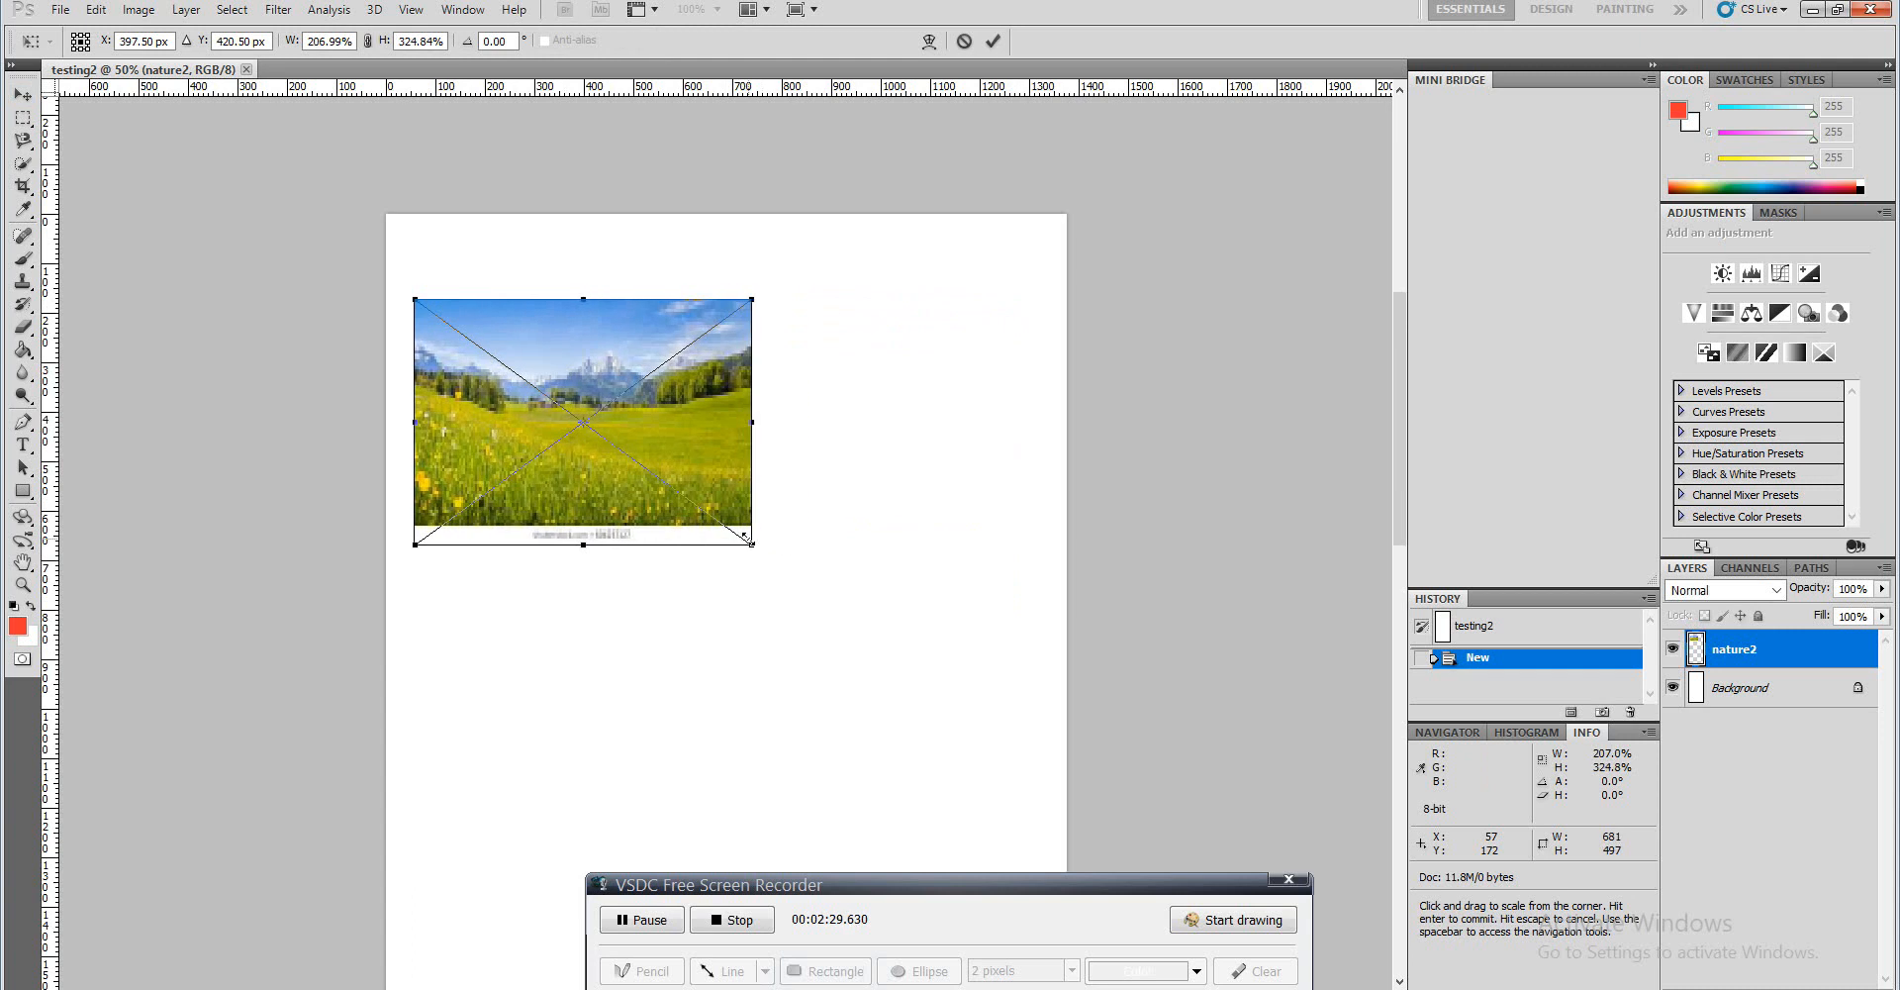
click(995, 44)
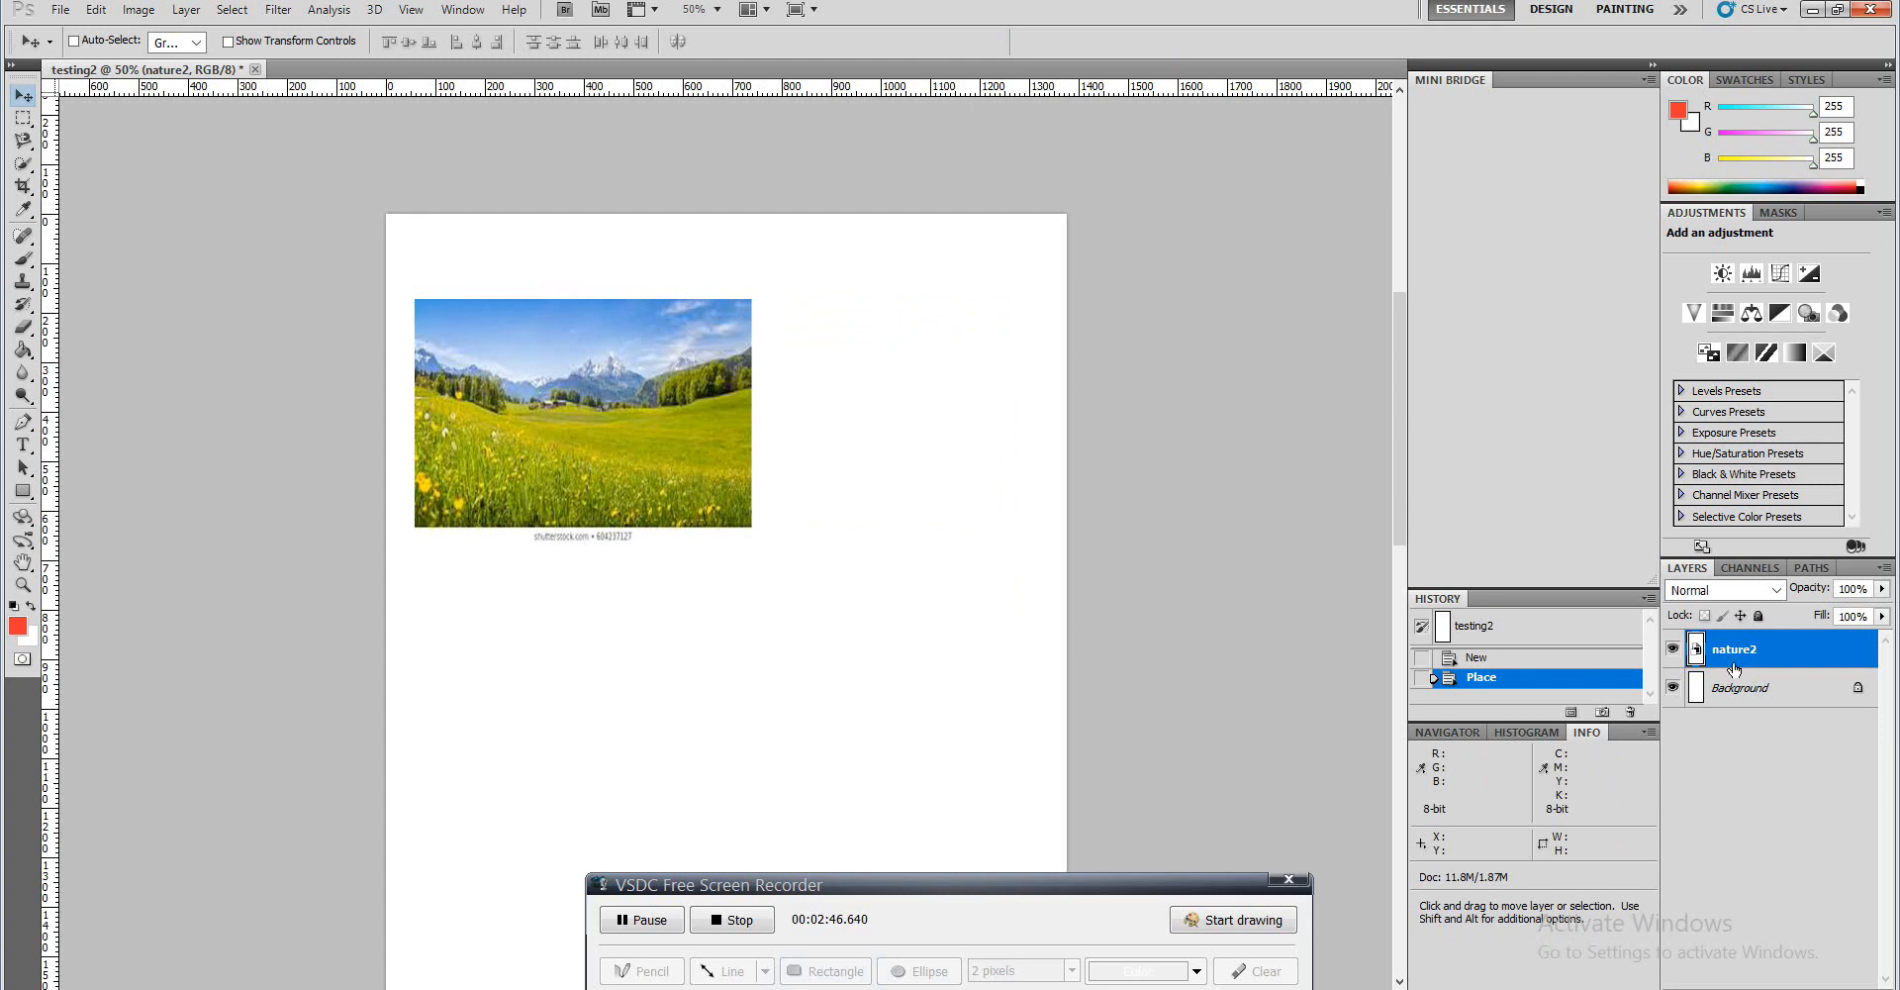
Hide and show the nature2 layer once, and move its image slightly toward the page's upper-left corner
click(1675, 652)
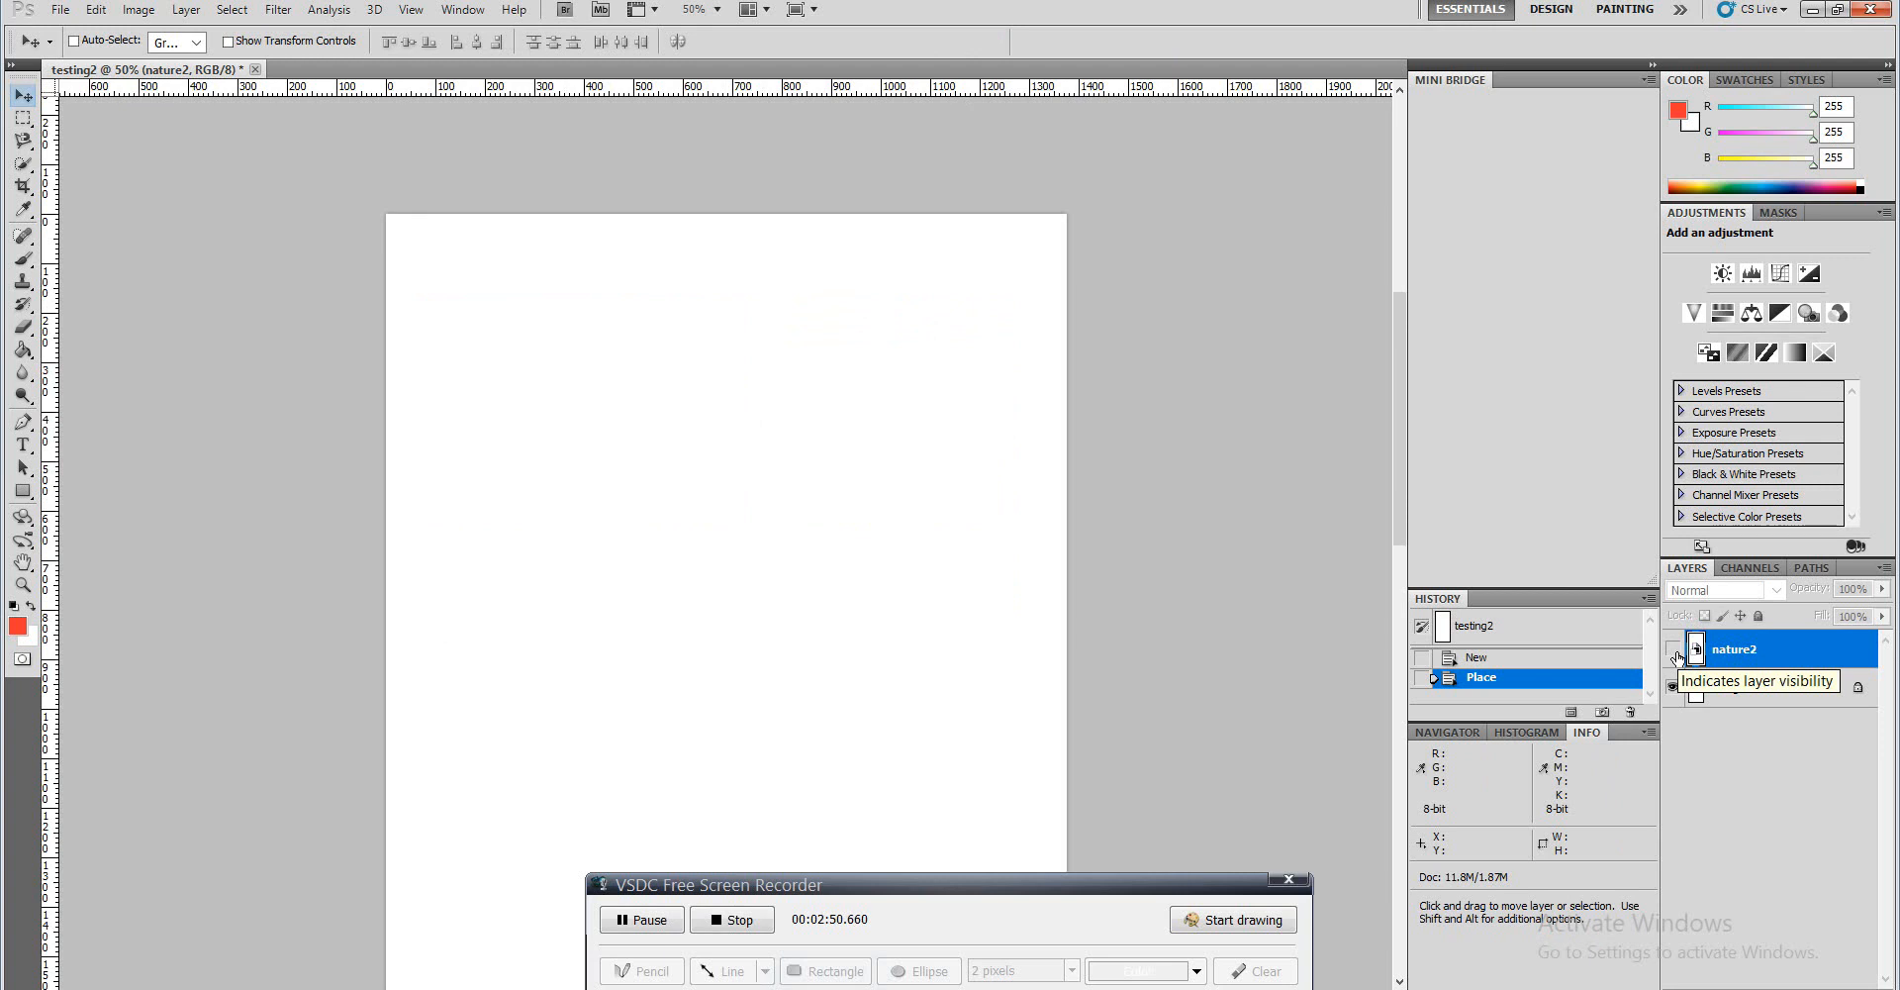
click(1675, 652)
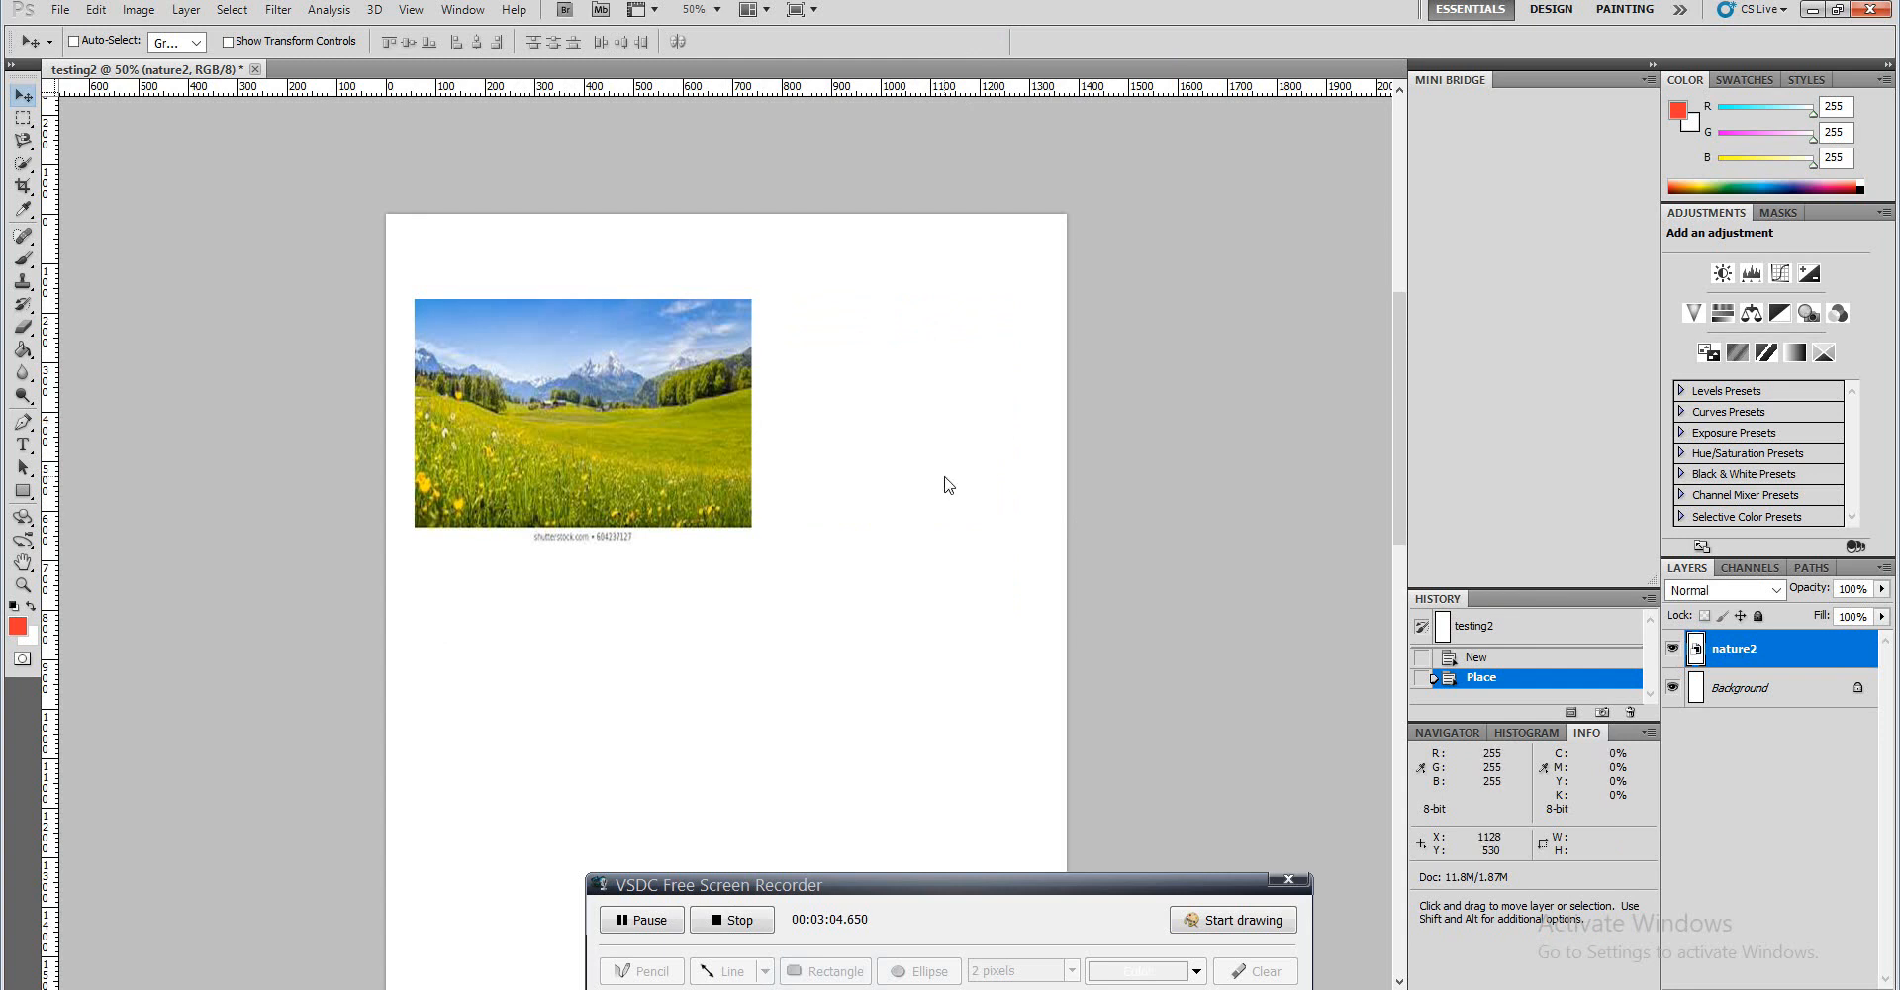
drag(626, 295, 588, 335)
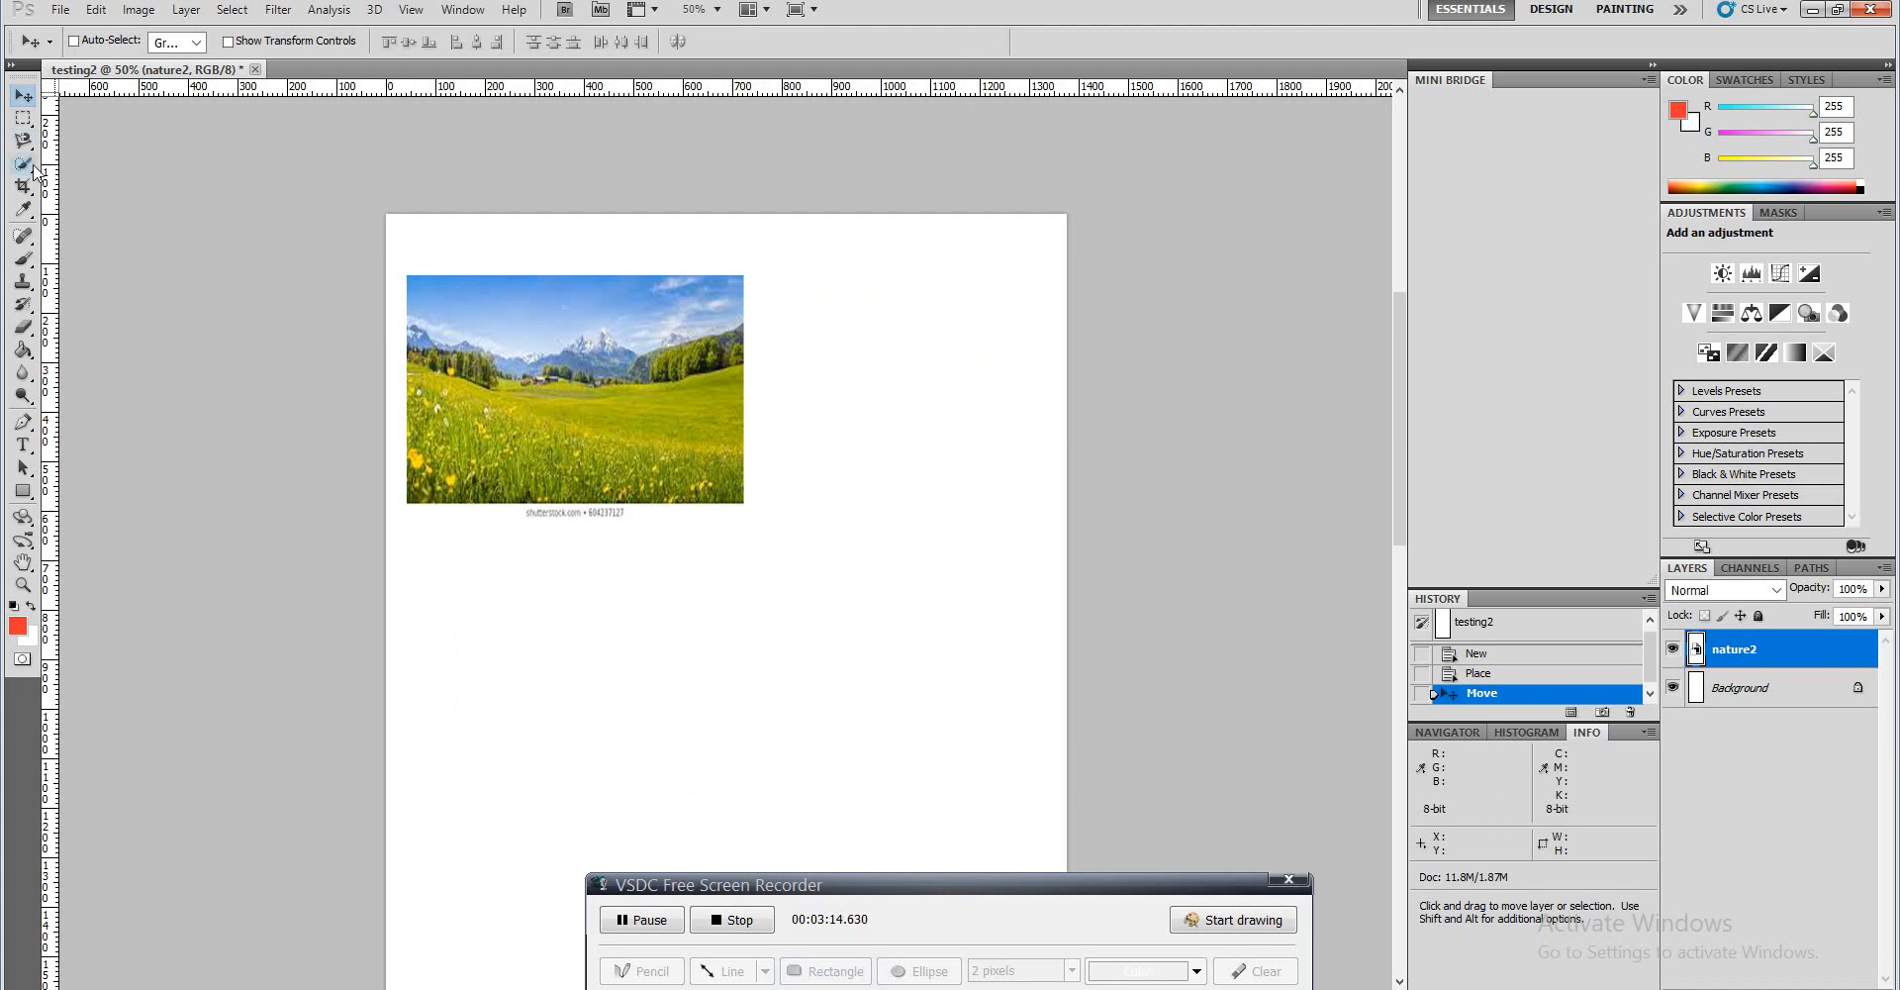
Select a rectangular area of about 650 × 428 pixels over the landscape image and shift the selection outline slightly
click(26, 121)
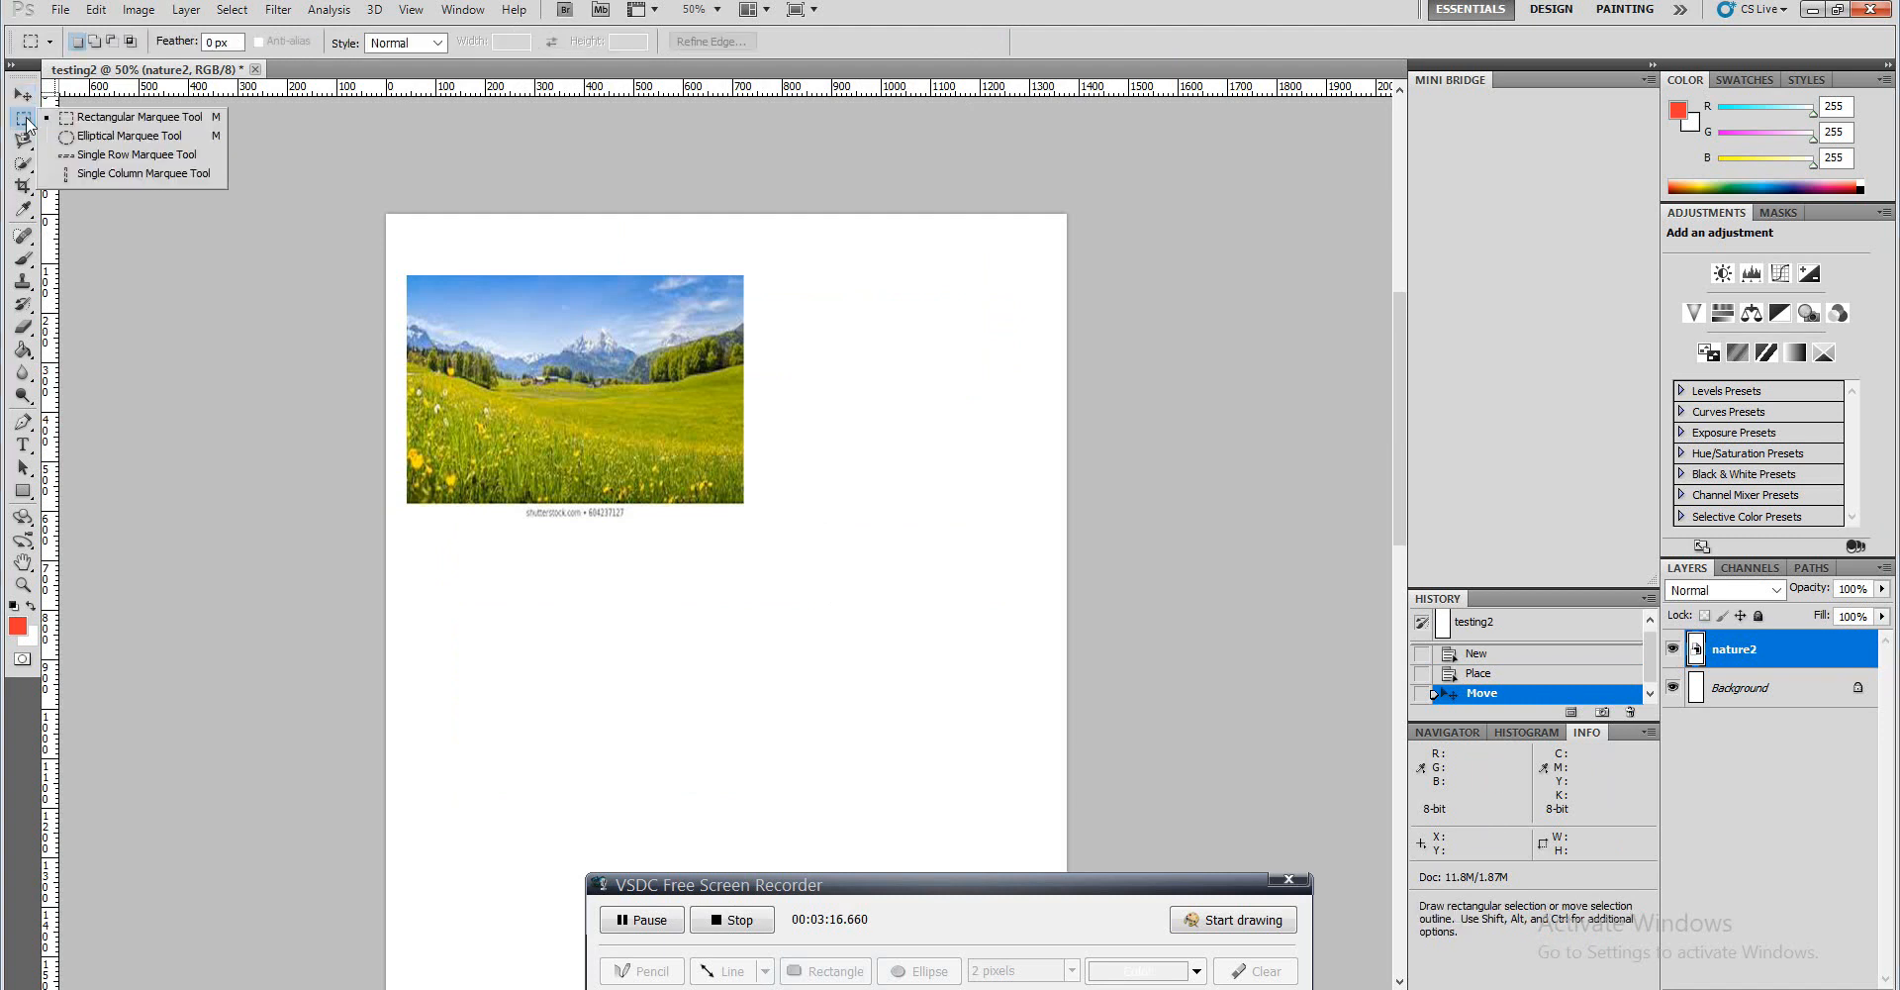
click(85, 122)
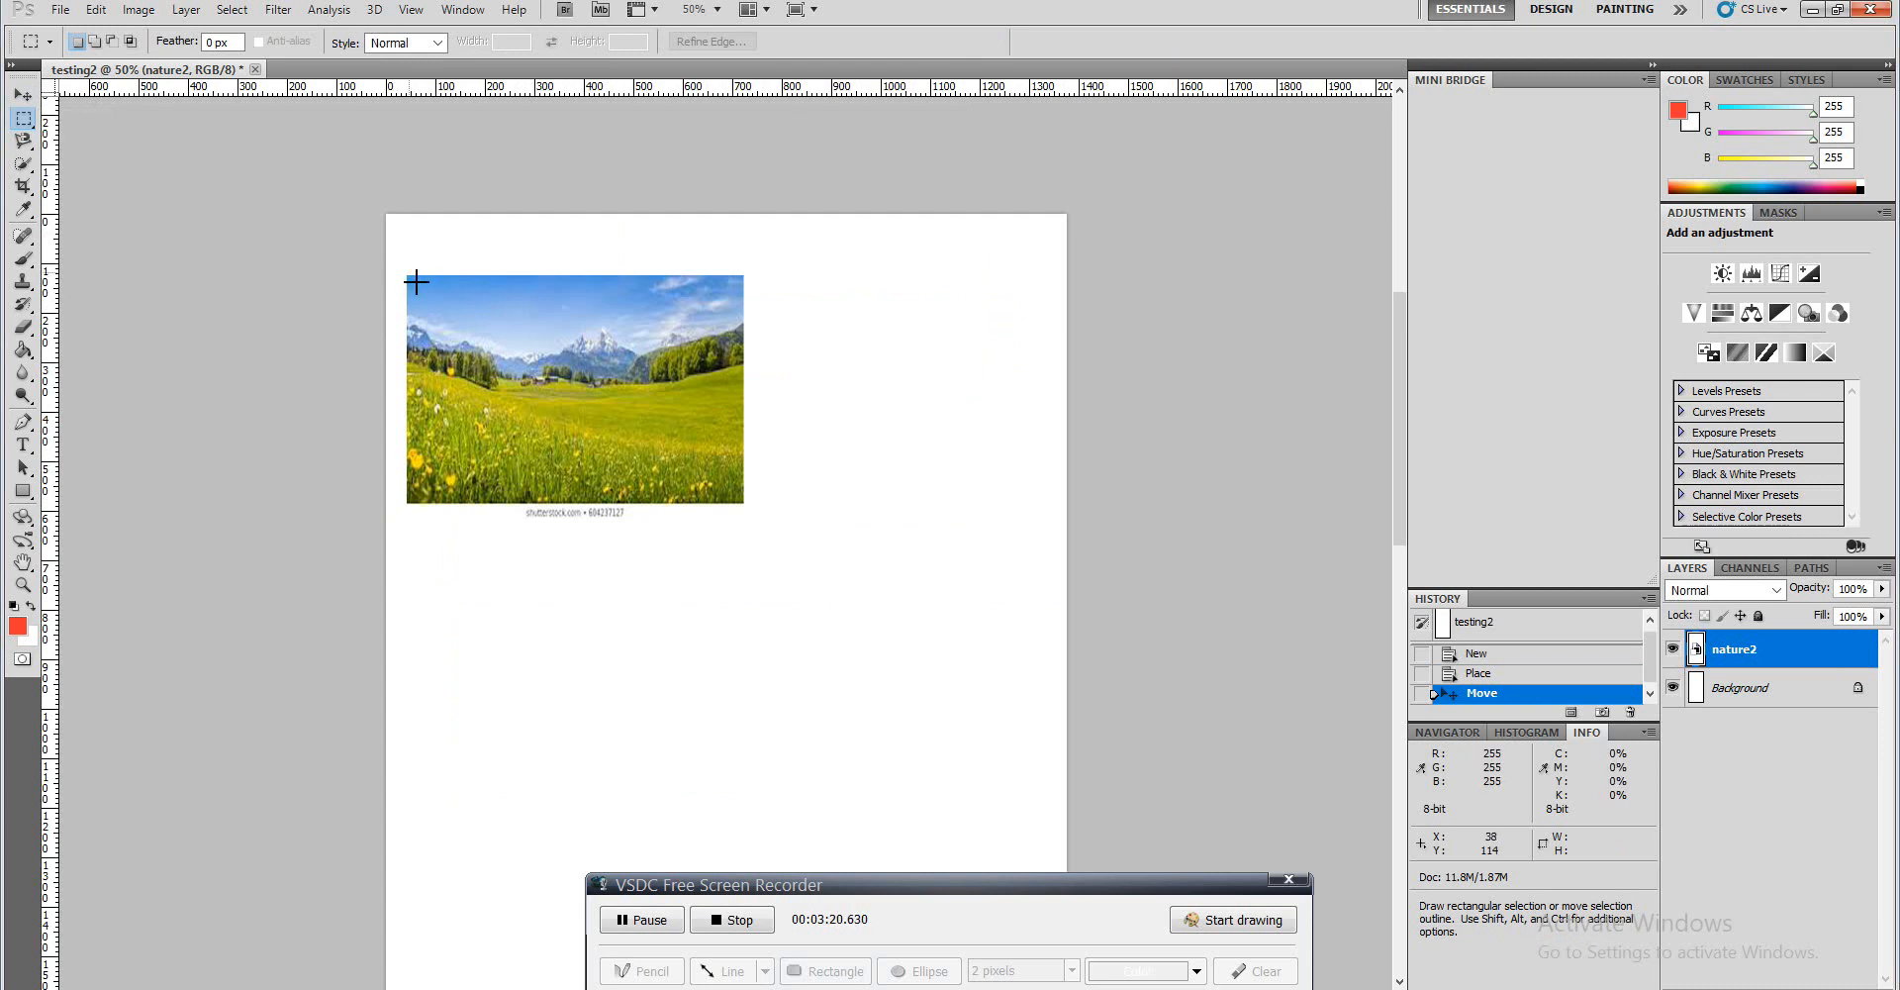
drag(411, 277, 733, 492)
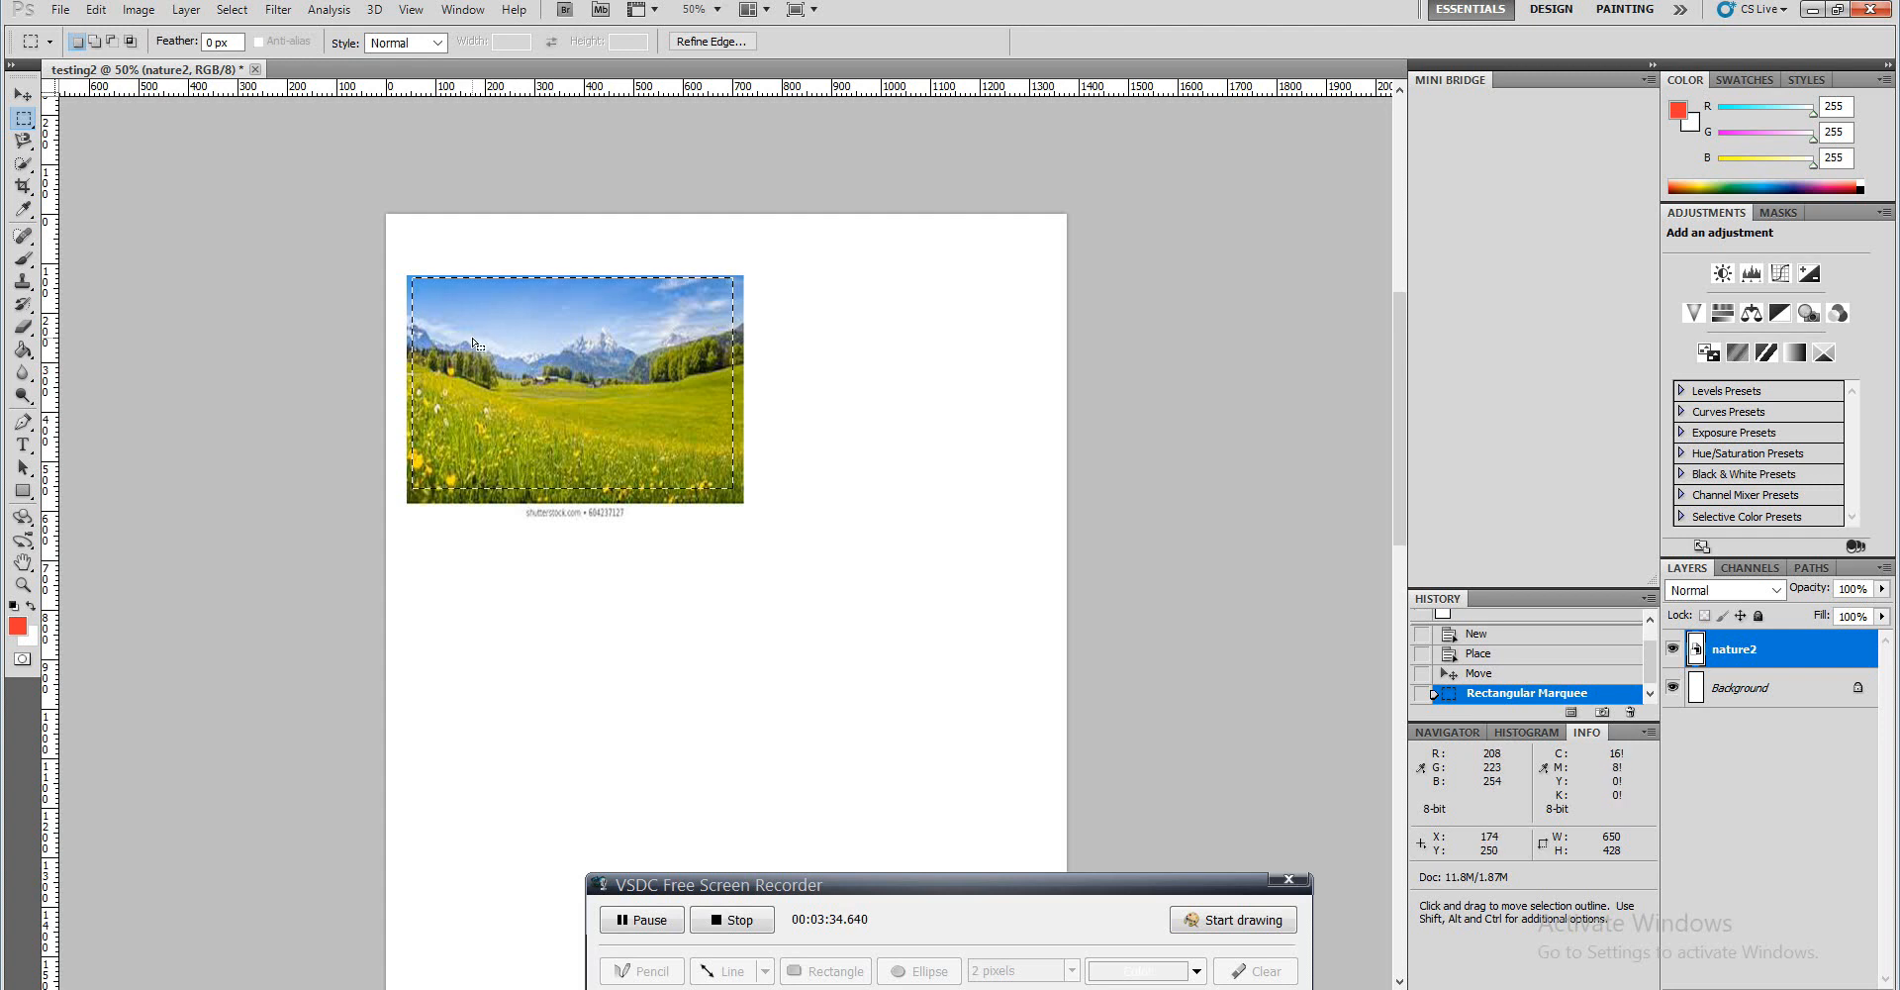
mouse_move(527, 362)
mouse_down()
mouse_move(591, 425)
mouse_move(495, 353)
mouse_up()
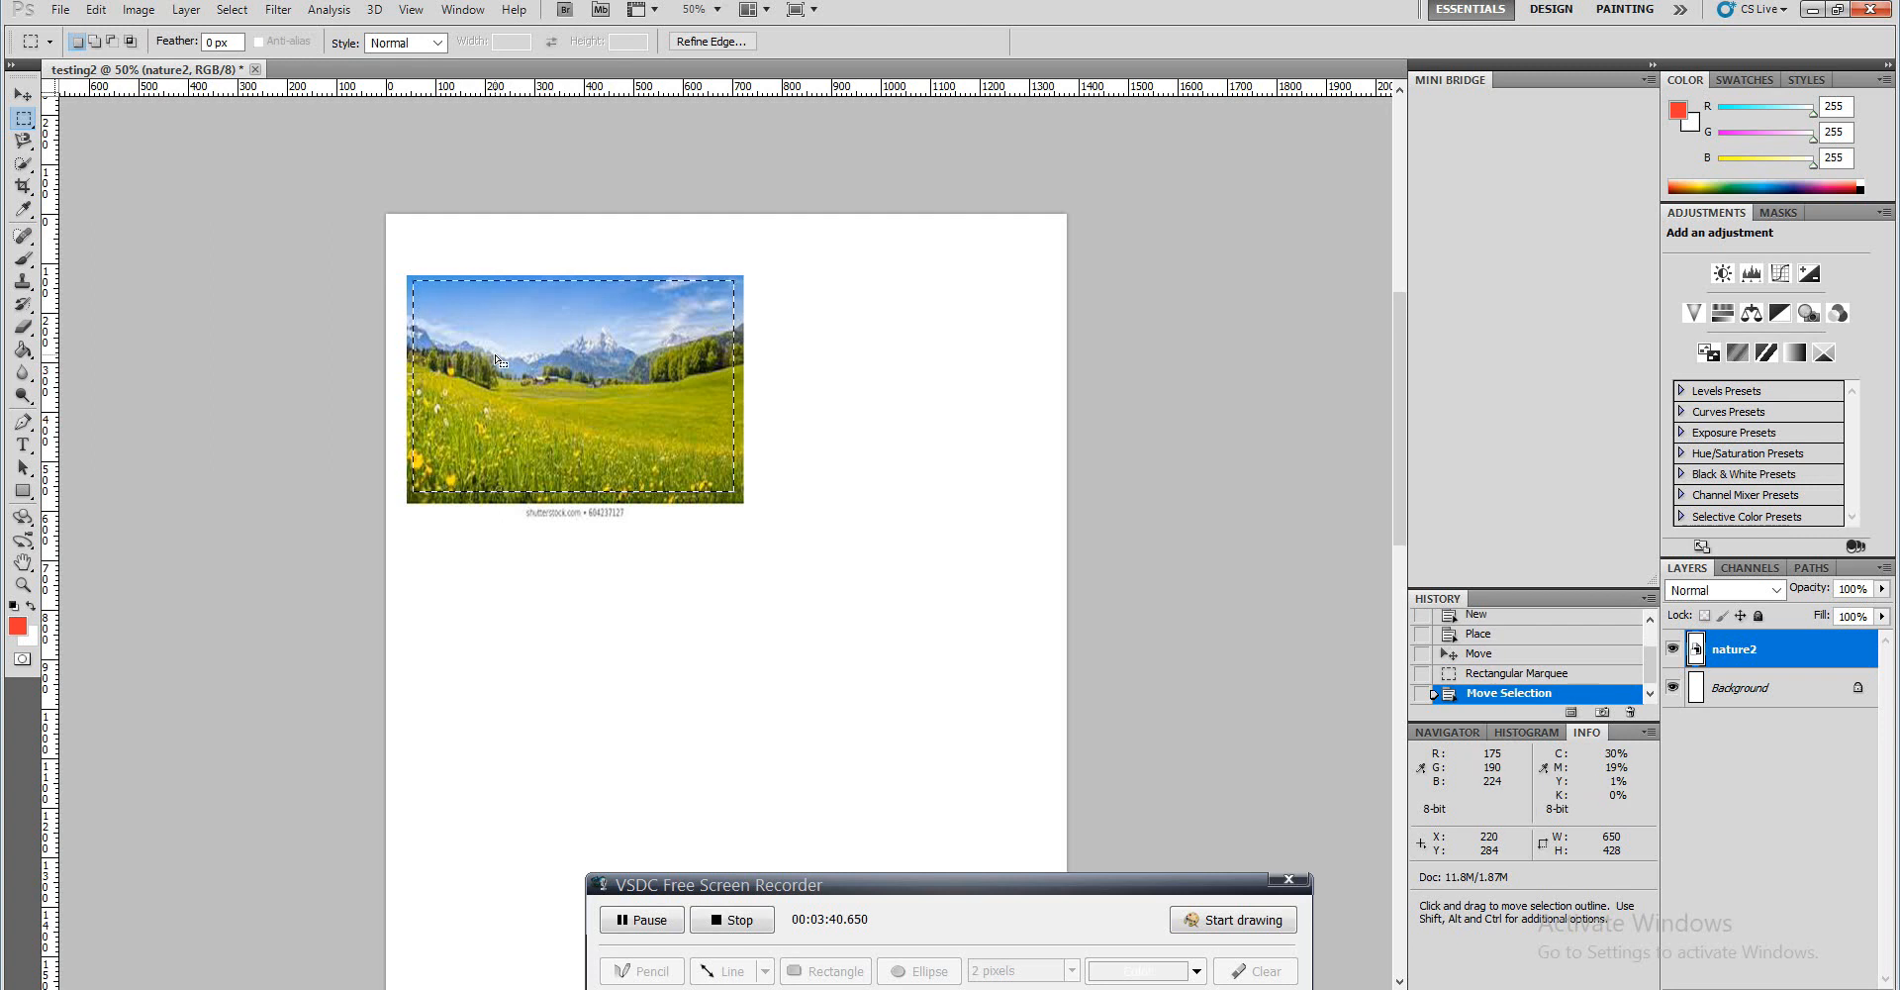
Replace the rectangular selection with an elliptical selection of about 640 × 414 pixels across the landscape image
click(24, 118)
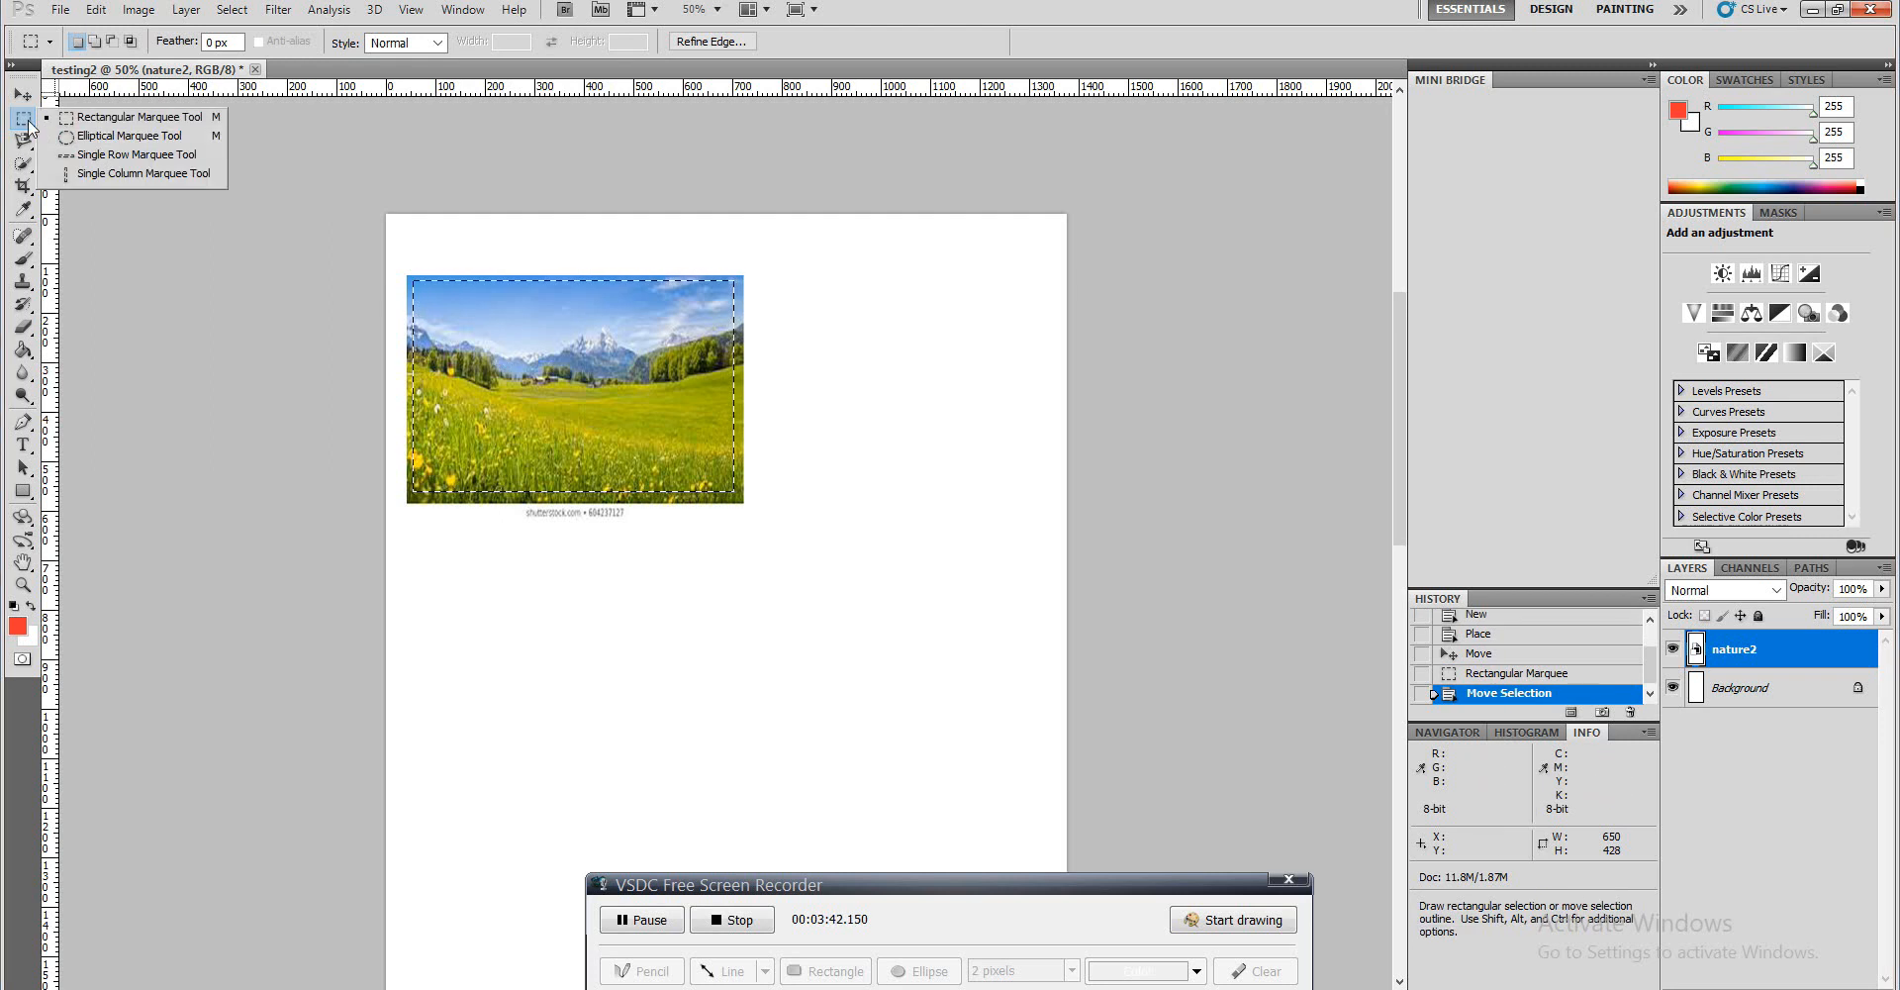
click(119, 135)
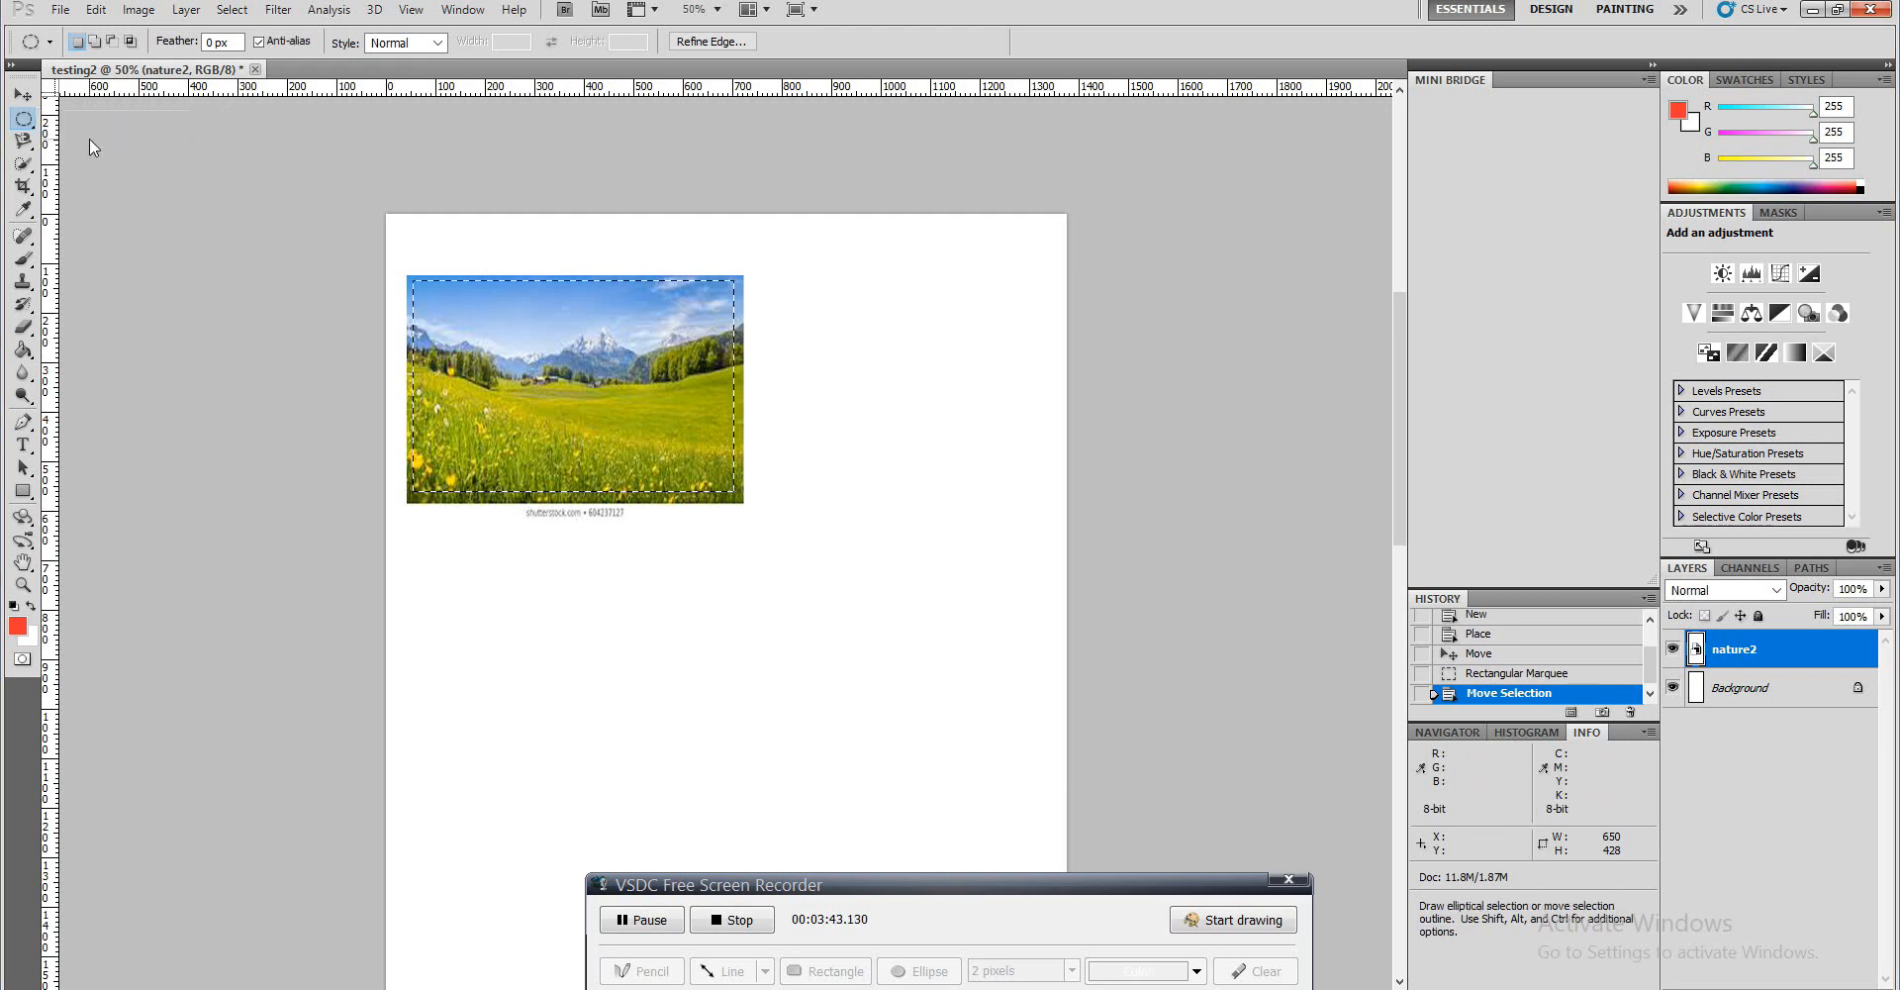
click(424, 298)
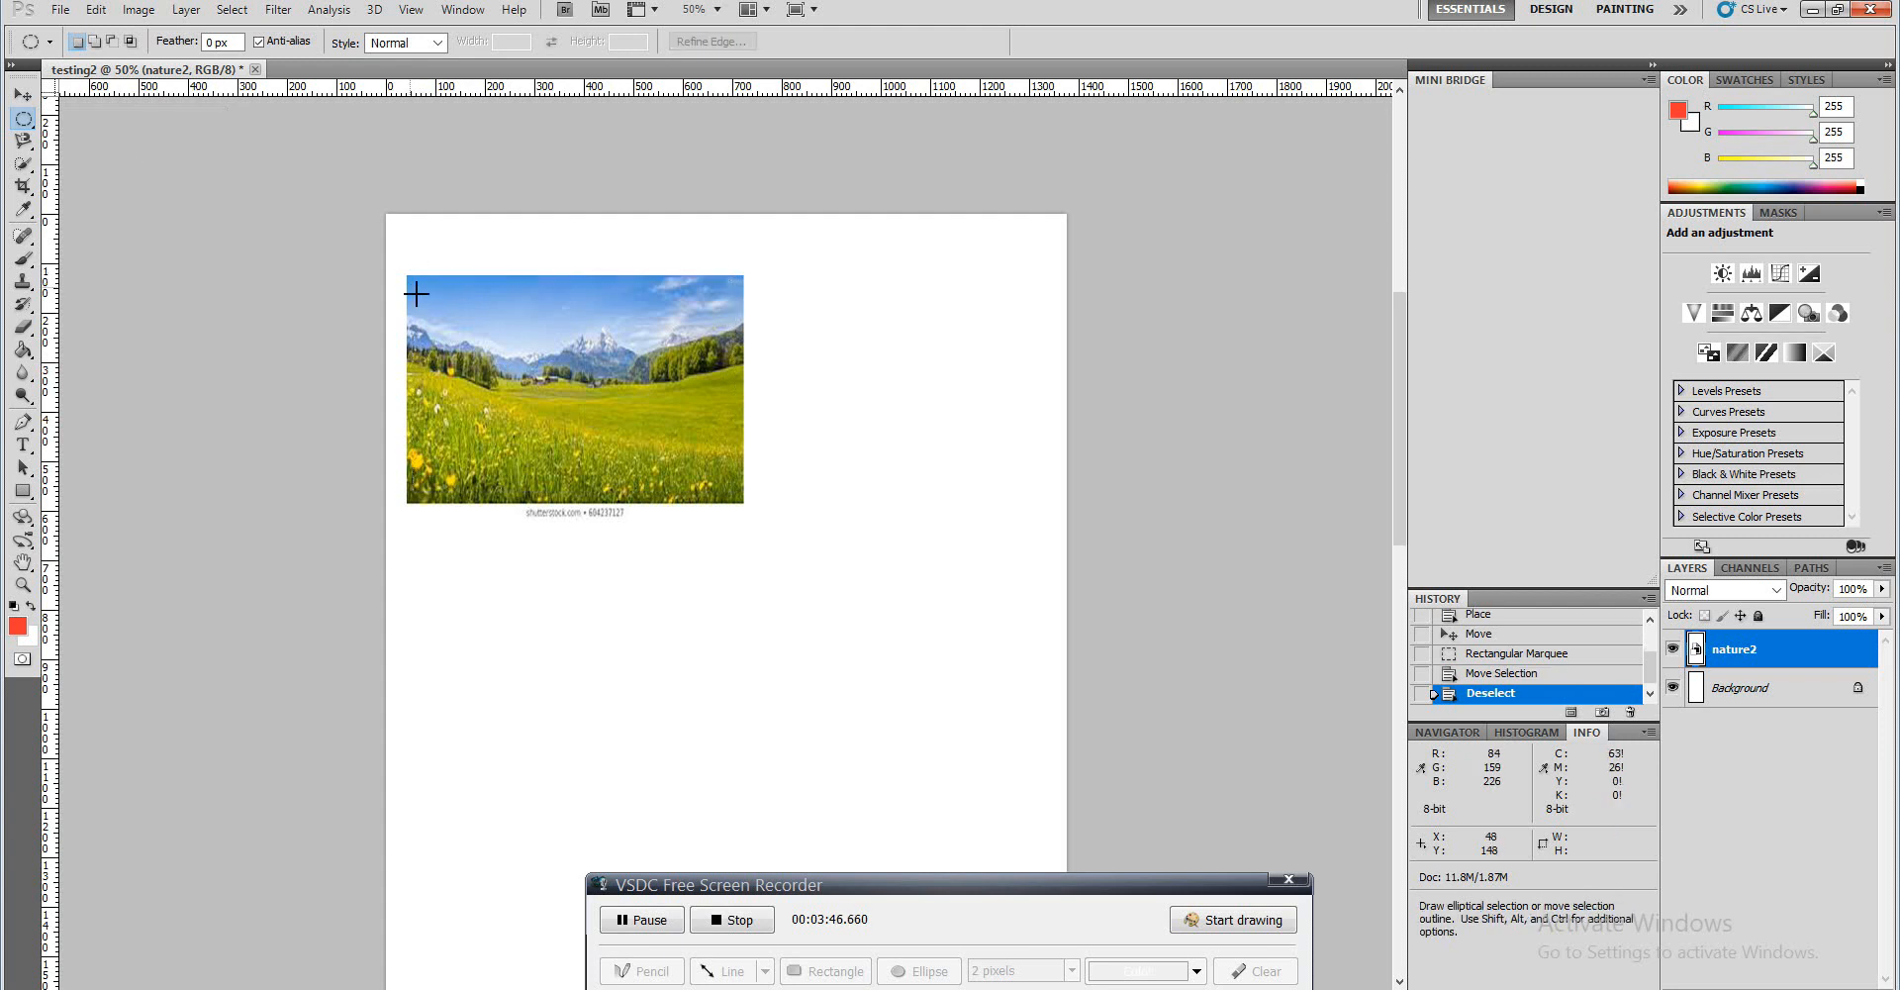
drag(418, 295, 453, 342)
drag(725, 492, 727, 492)
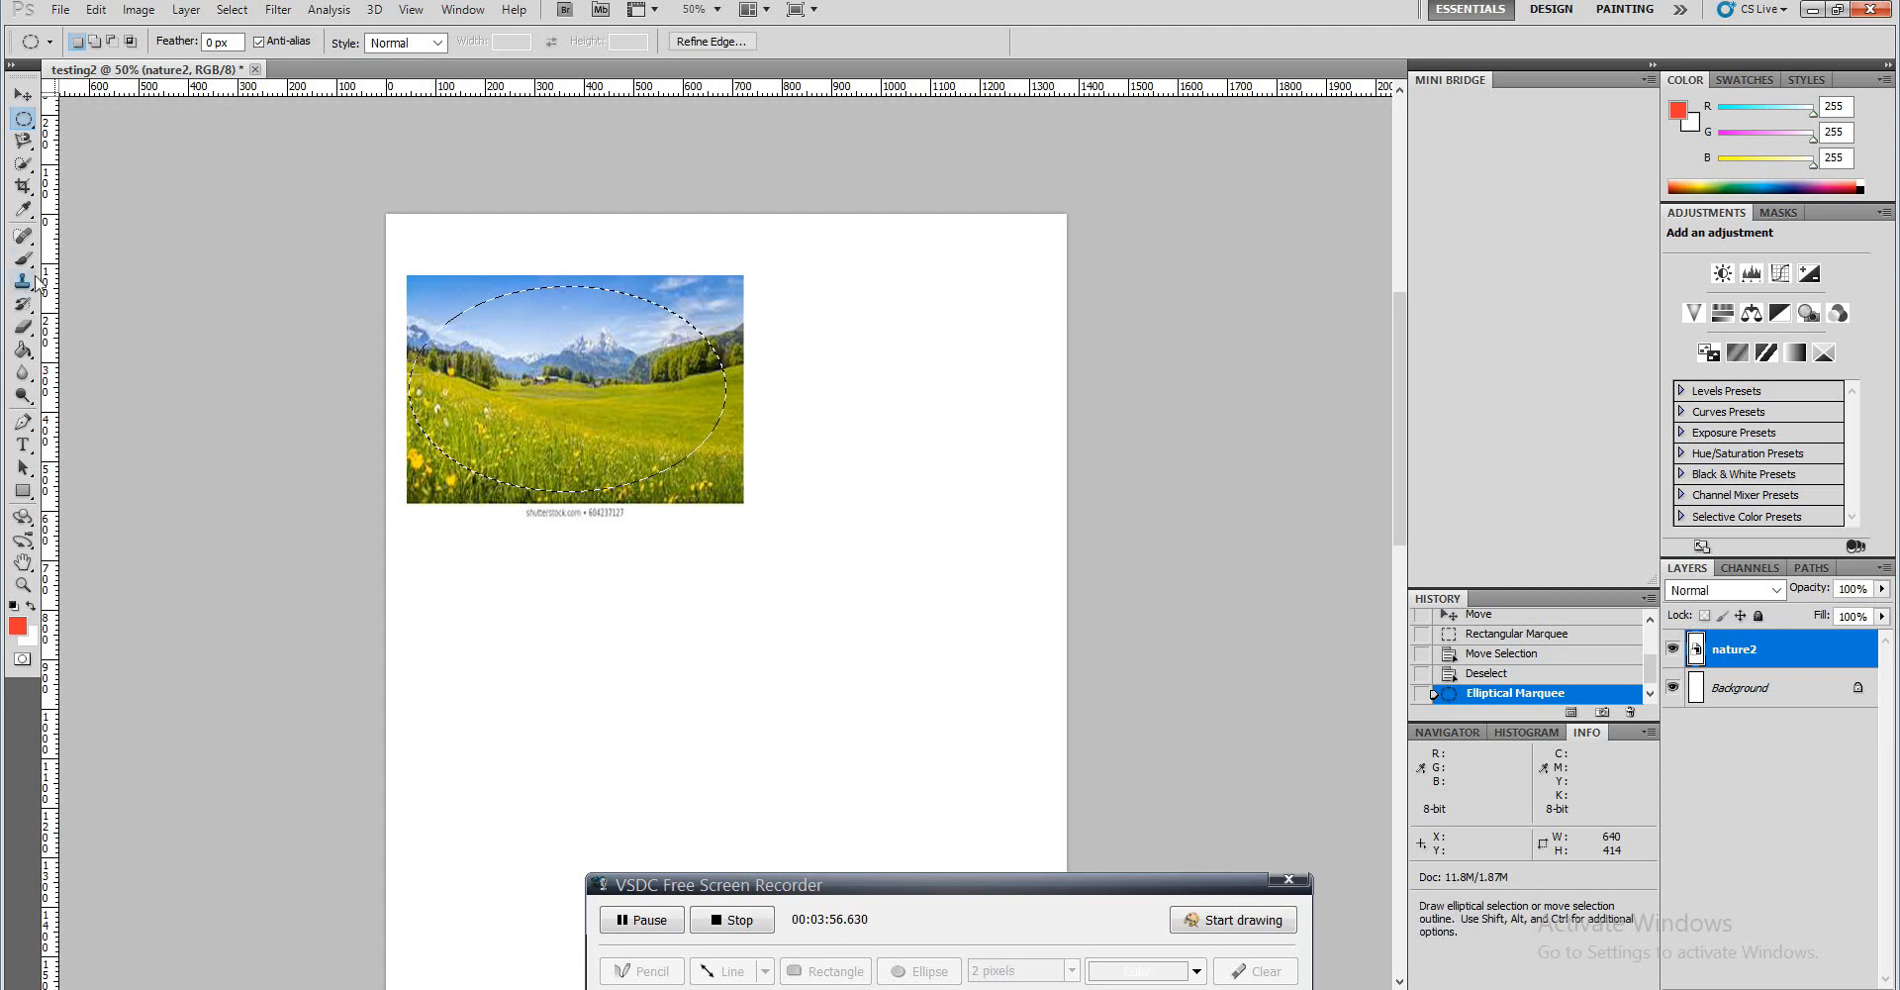
Choose the Brush tool and rasterize the nature2 layer to make it paintable
drag(30, 255, 89, 263)
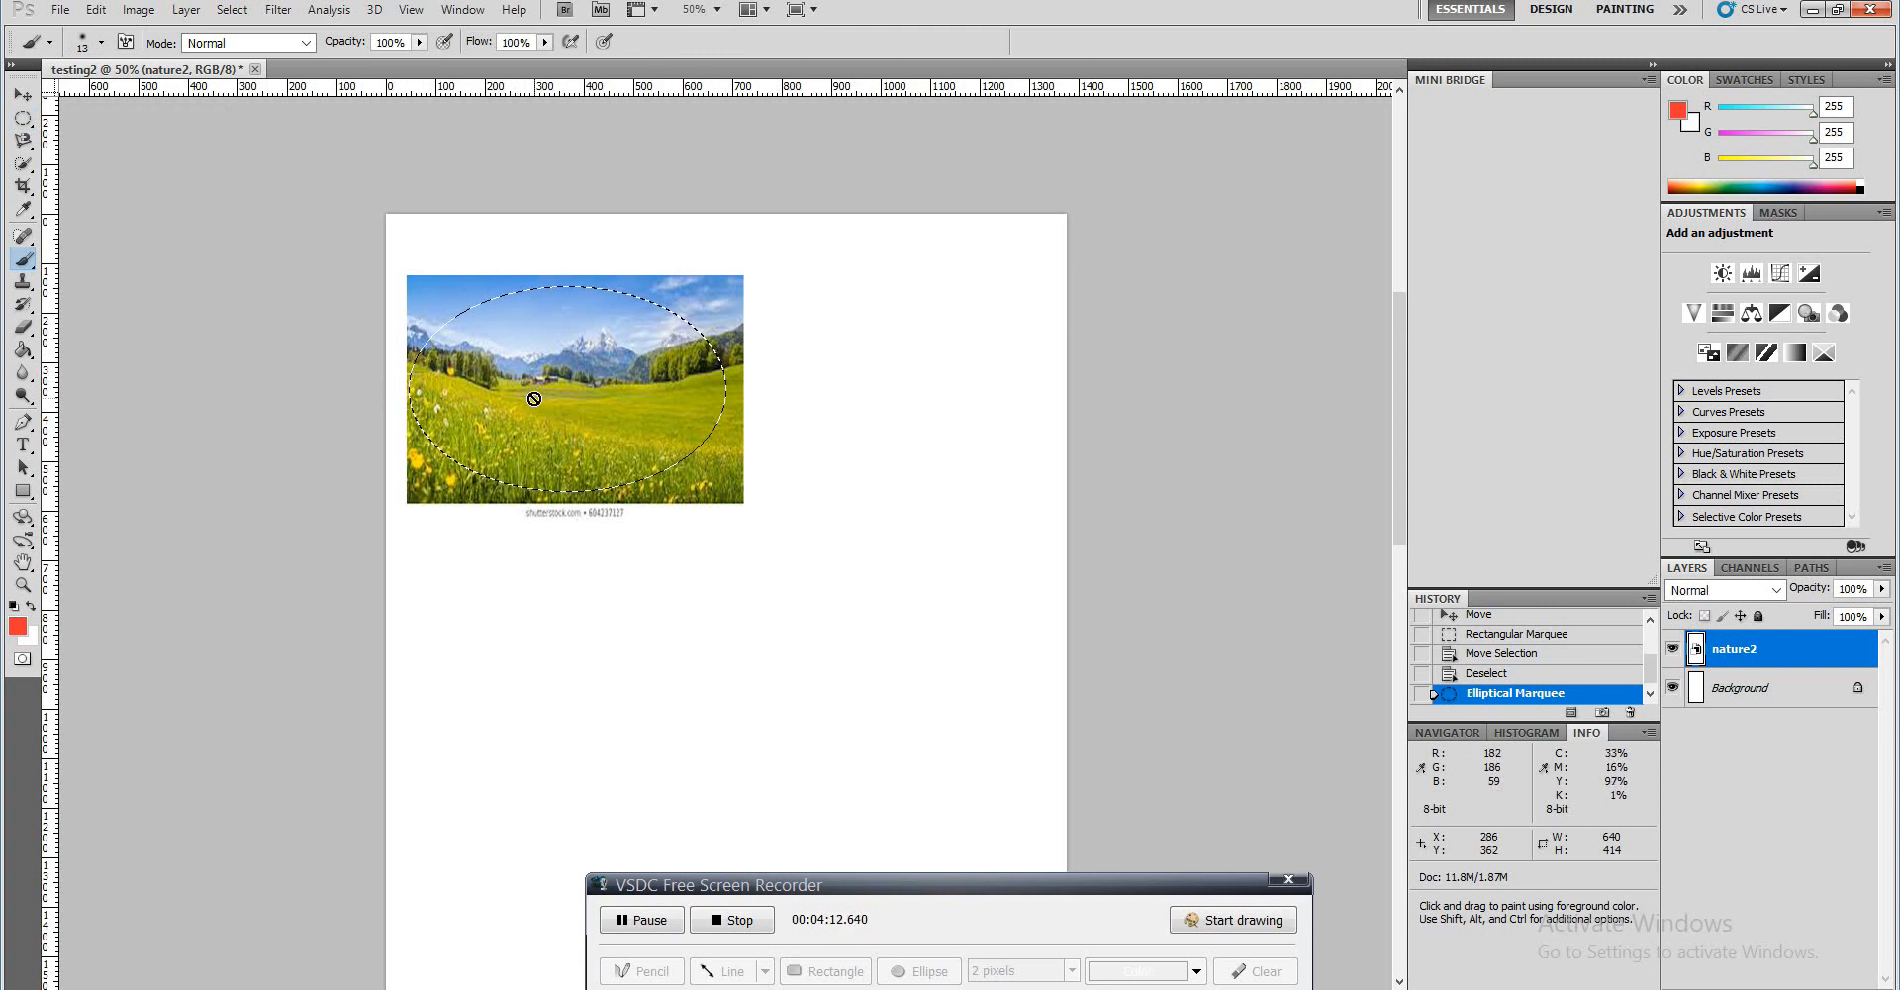
right_click(1729, 653)
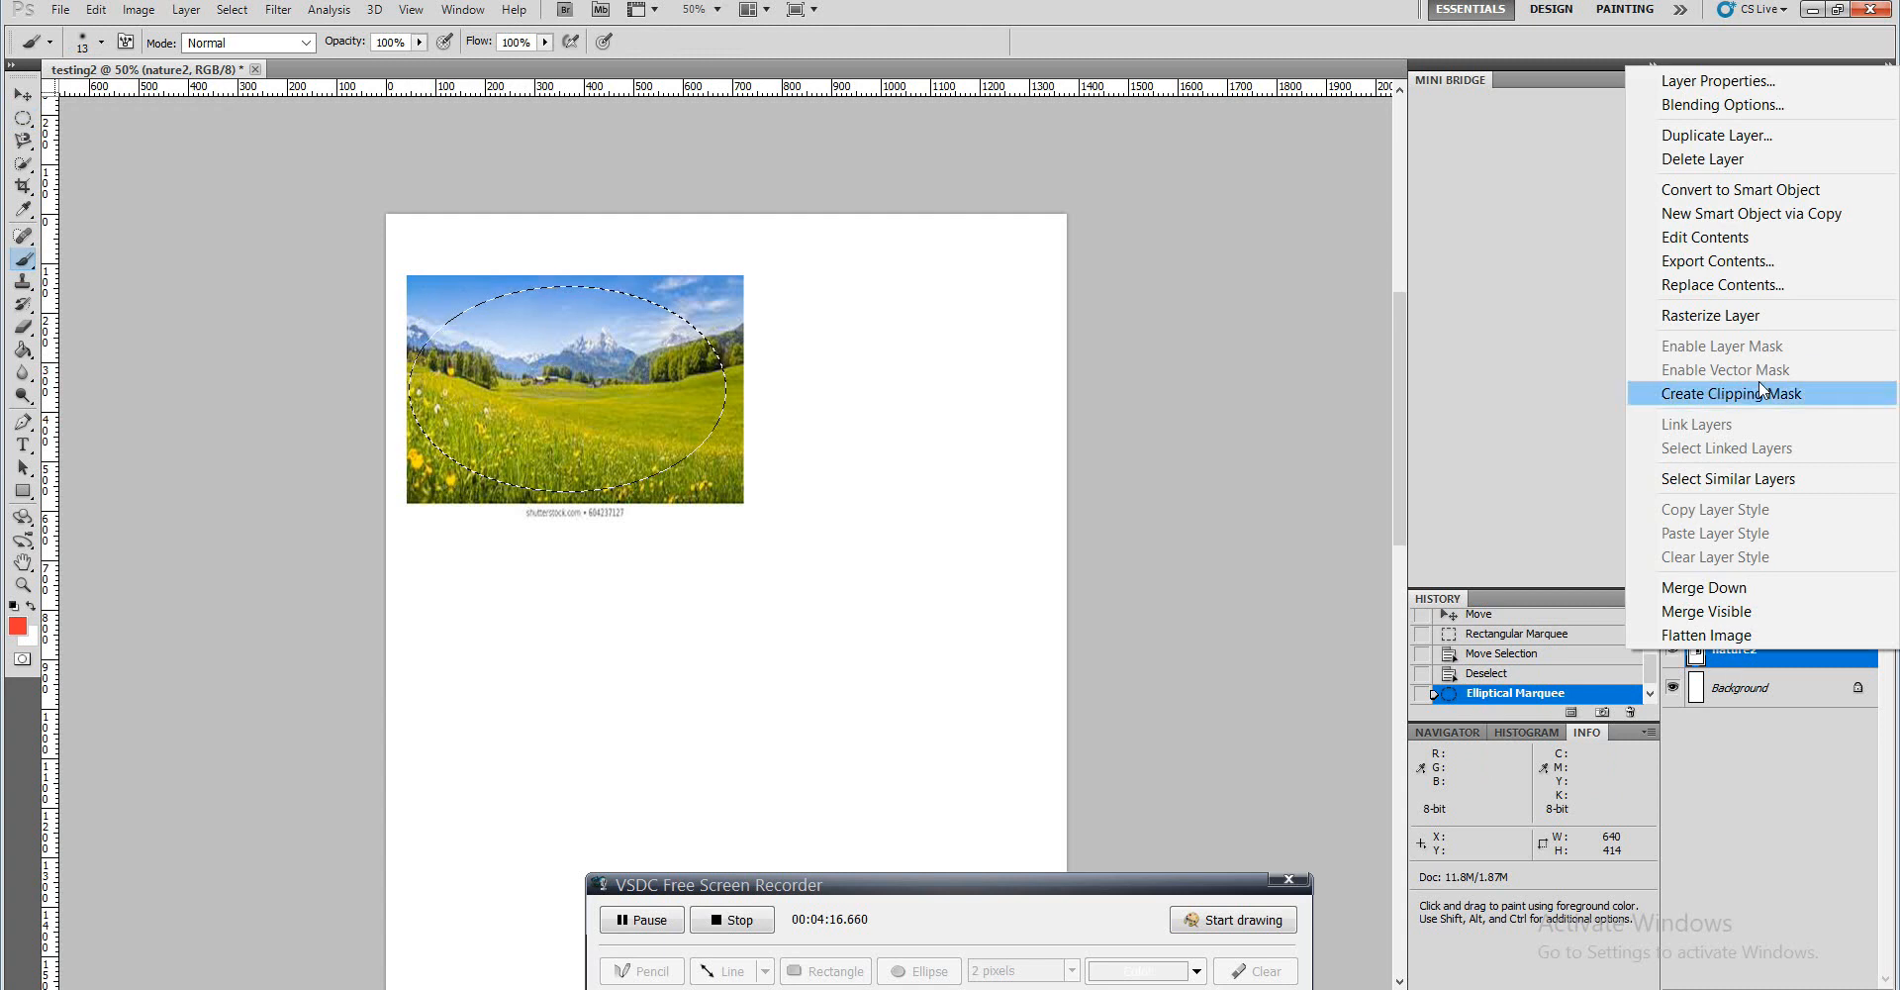
click(1736, 317)
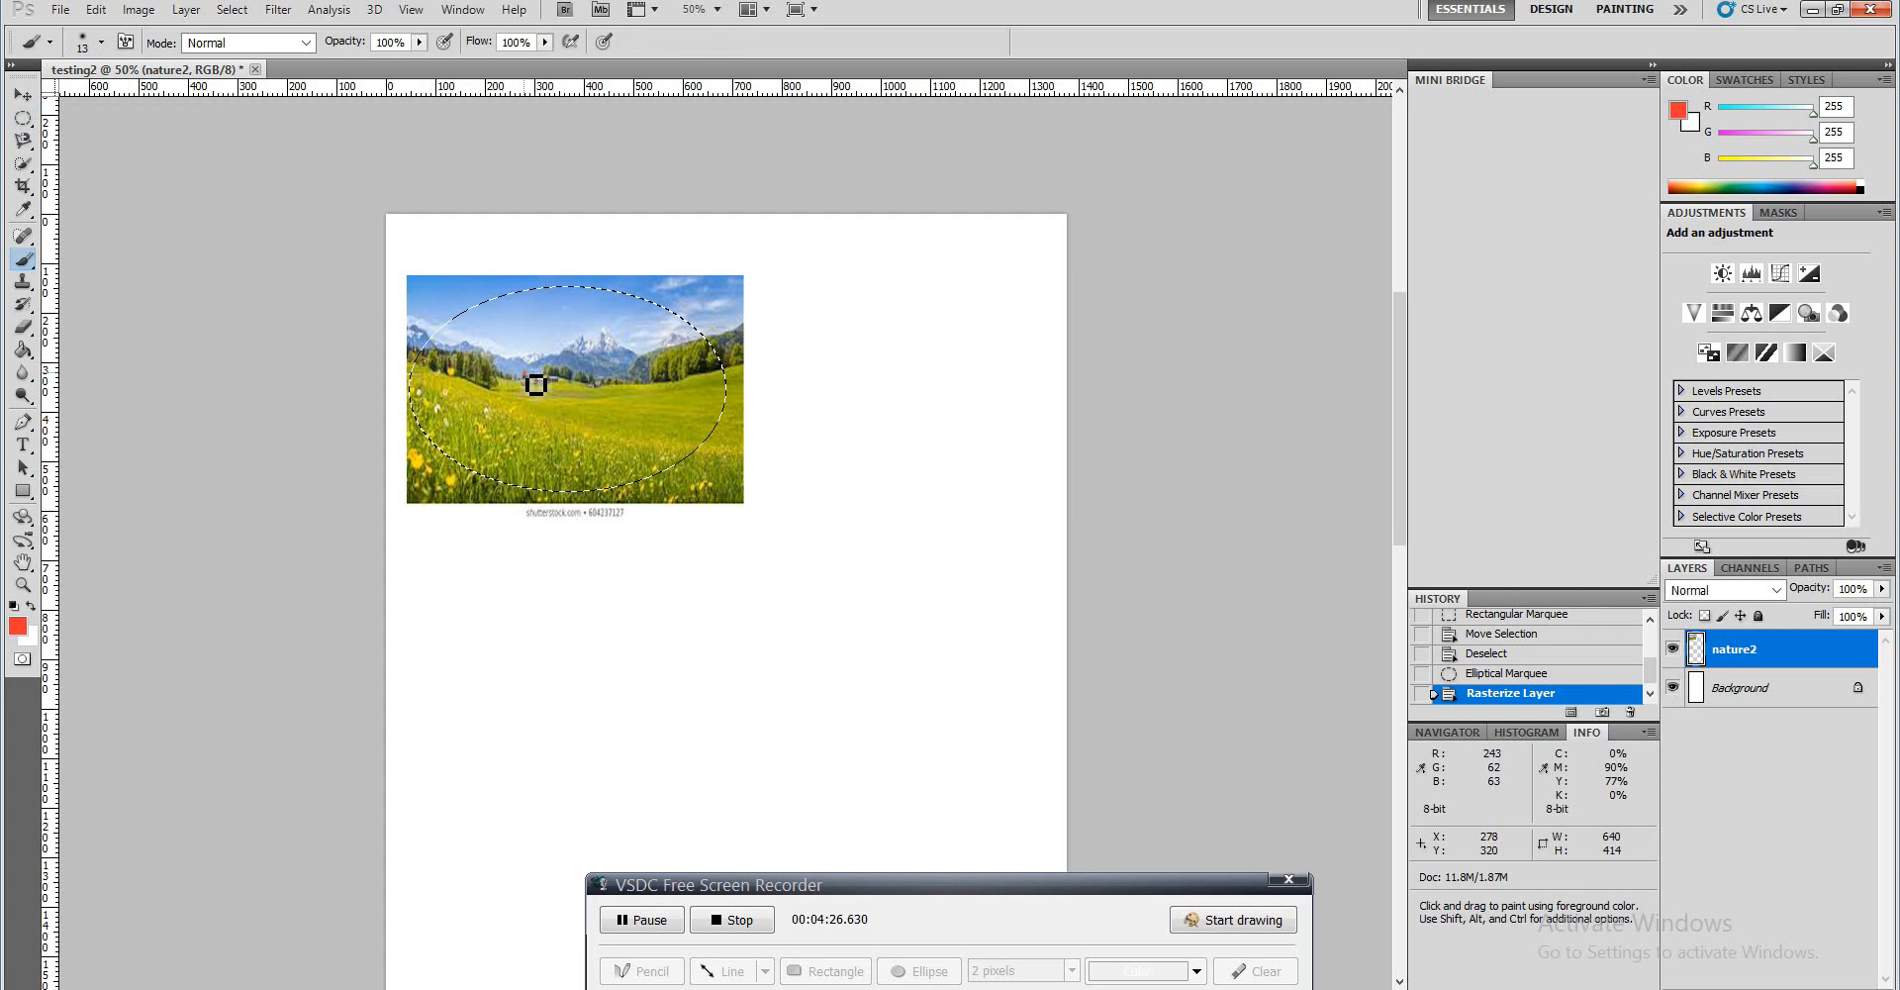
Scribble red brush strokes inside the elliptical selection on the landscape image and undo the painting
mouse_move(536, 384)
mouse_down()
mouse_move(582, 362)
mouse_move(565, 426)
mouse_move(654, 353)
mouse_move(649, 400)
mouse_move(625, 416)
mouse_move(691, 327)
mouse_move(619, 298)
mouse_move(593, 331)
mouse_move(390, 274)
mouse_move(332, 394)
mouse_up()
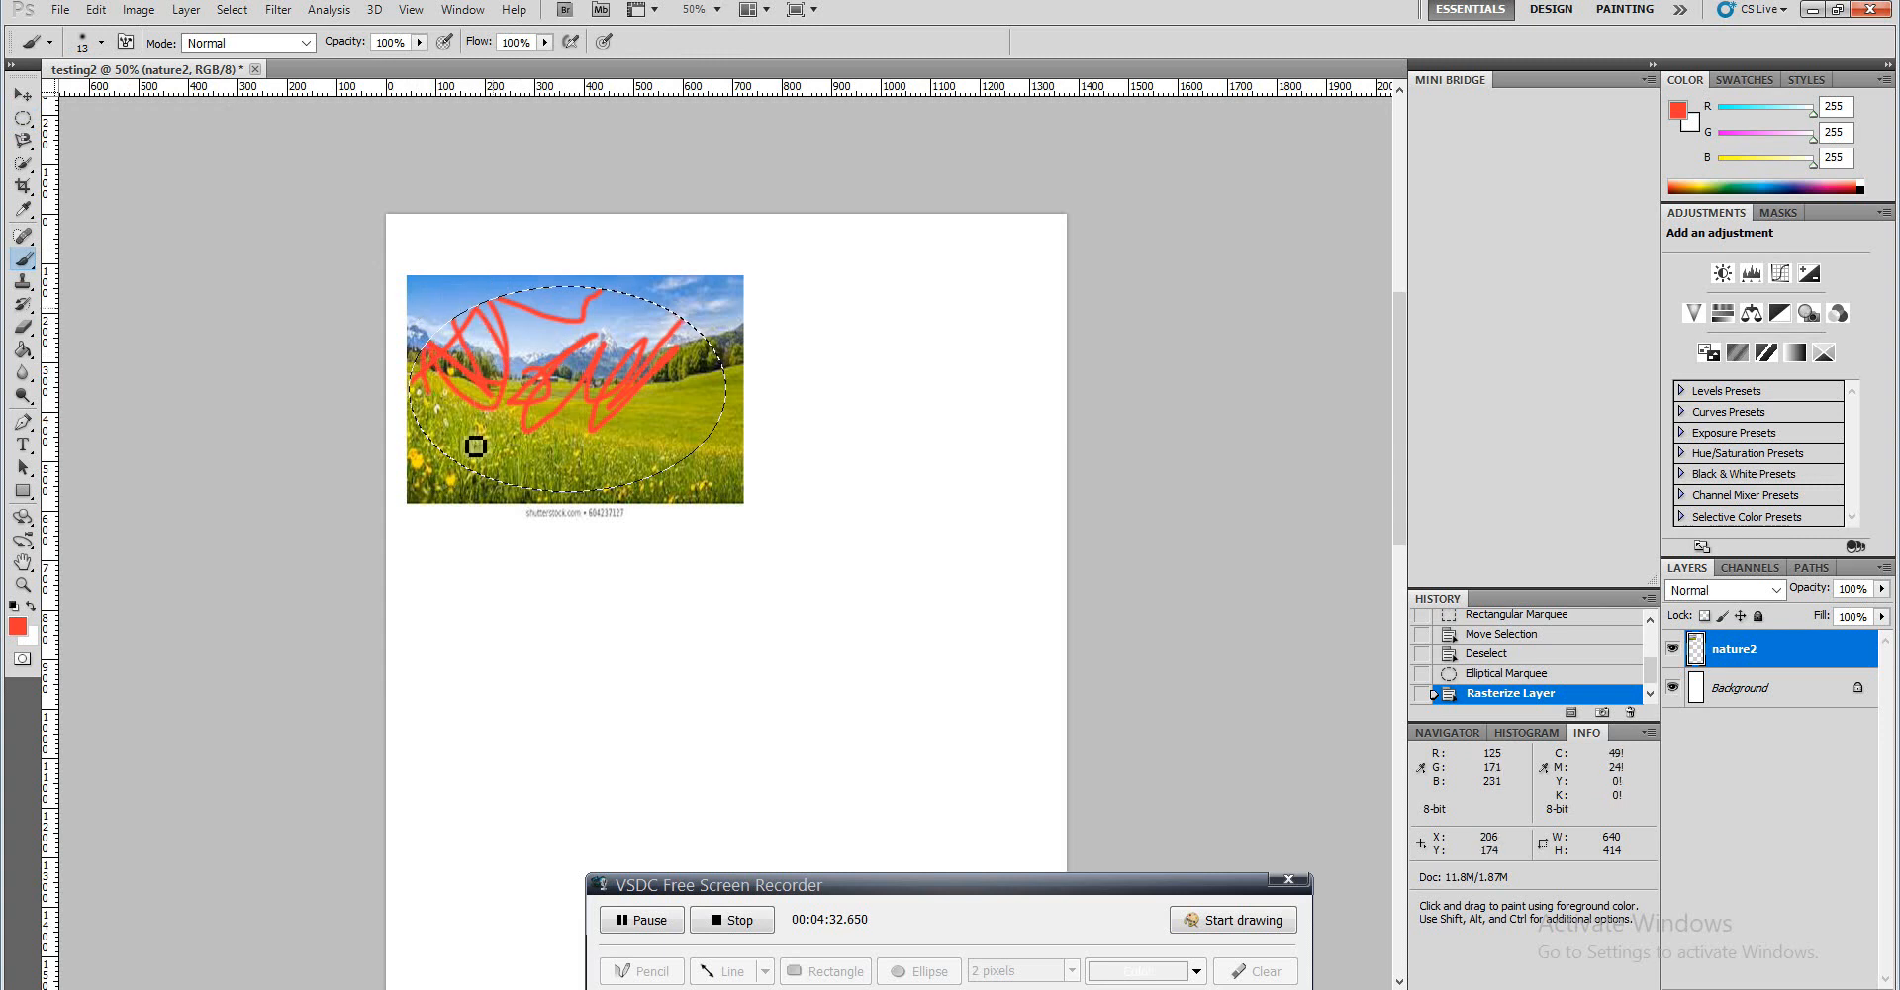
mouse_move(476, 447)
mouse_down()
mouse_move(582, 274)
mouse_move(565, 402)
mouse_move(497, 456)
mouse_move(476, 323)
mouse_move(532, 313)
mouse_move(572, 404)
mouse_up()
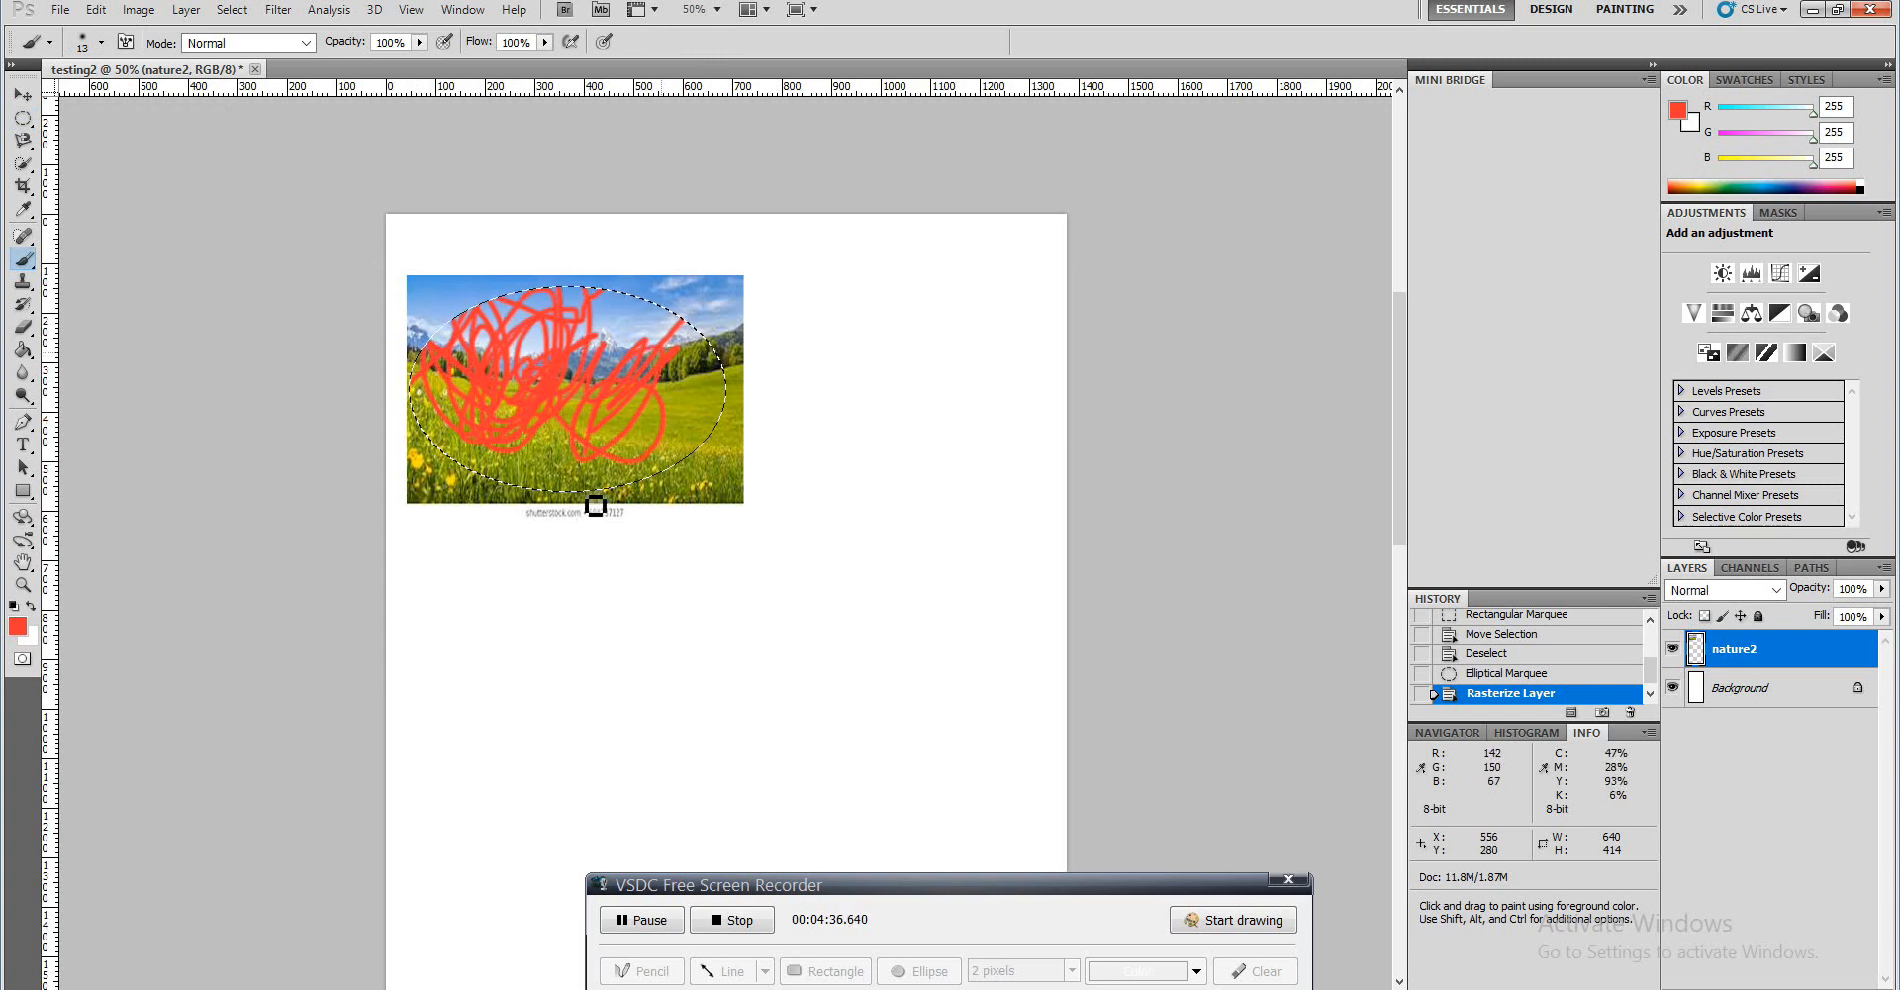
mouse_move(595, 506)
mouse_down()
mouse_move(694, 374)
mouse_move(673, 456)
mouse_move(633, 422)
mouse_move(679, 369)
mouse_move(610, 468)
mouse_move(624, 362)
mouse_move(579, 412)
mouse_move(417, 458)
mouse_move(518, 358)
mouse_move(568, 390)
mouse_move(529, 476)
mouse_up()
drag(560, 397, 557, 425)
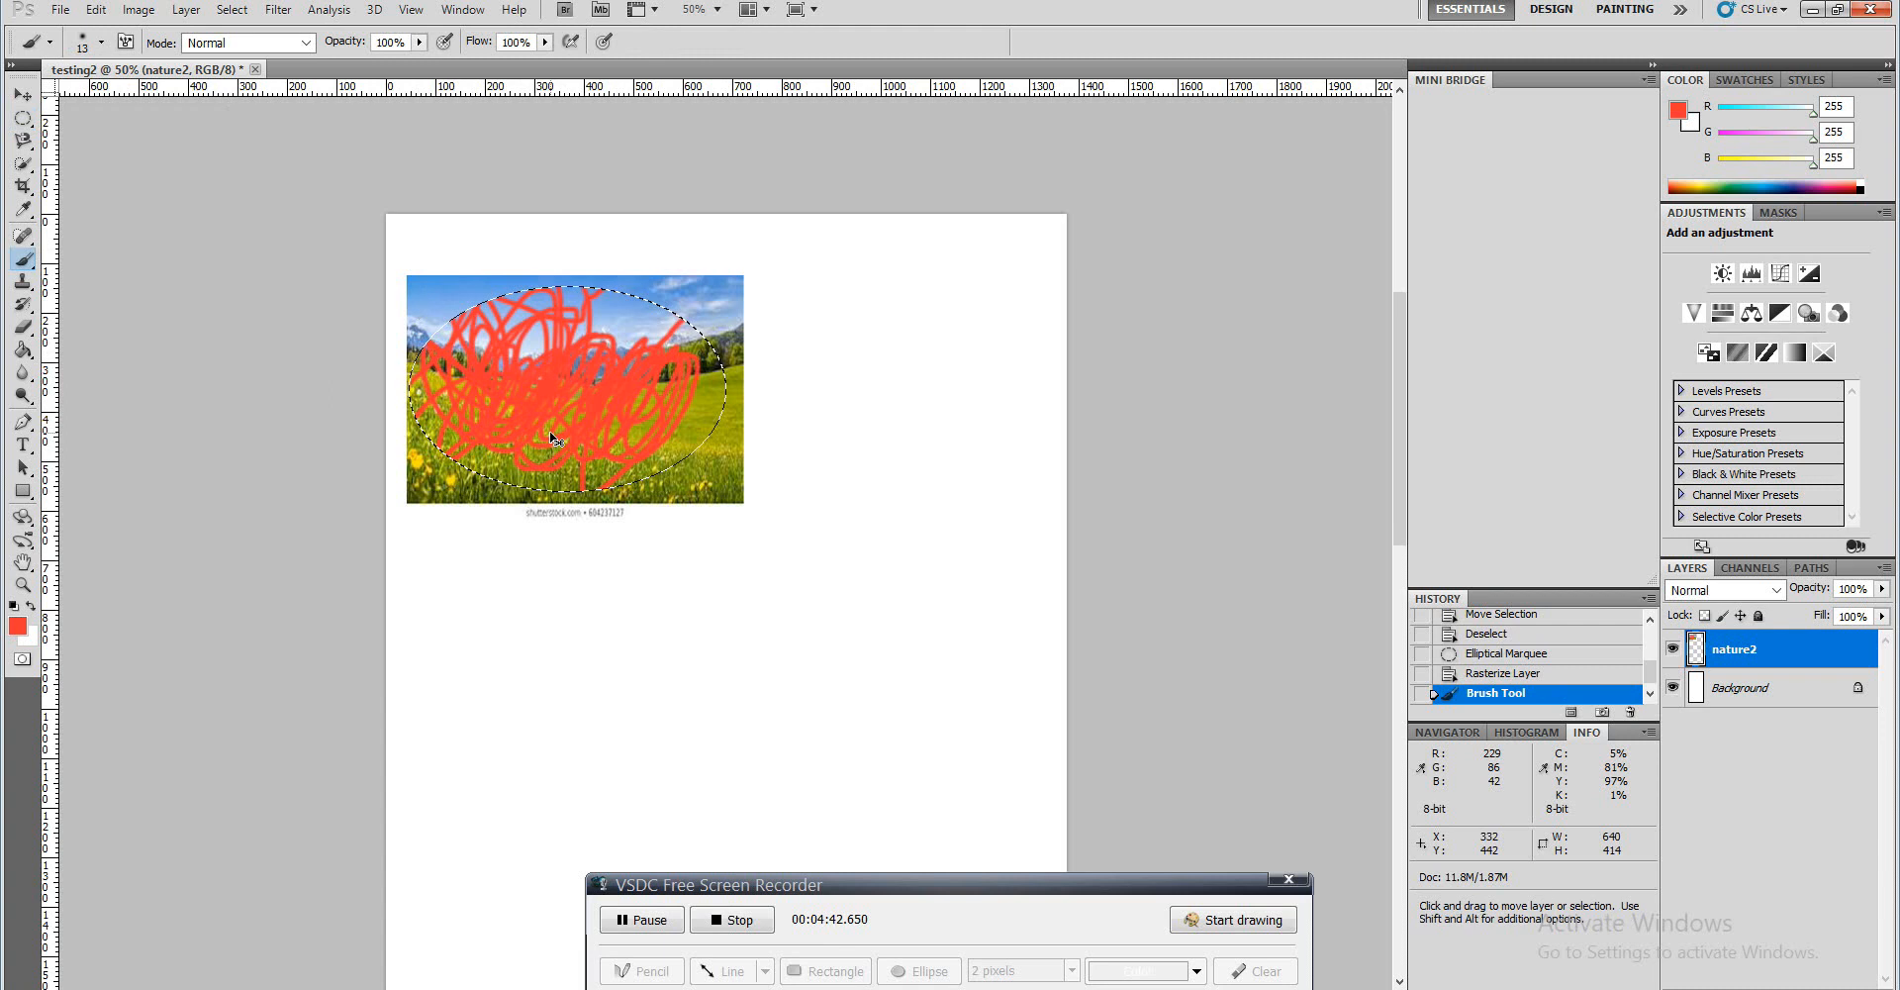
key(ctrl+z)
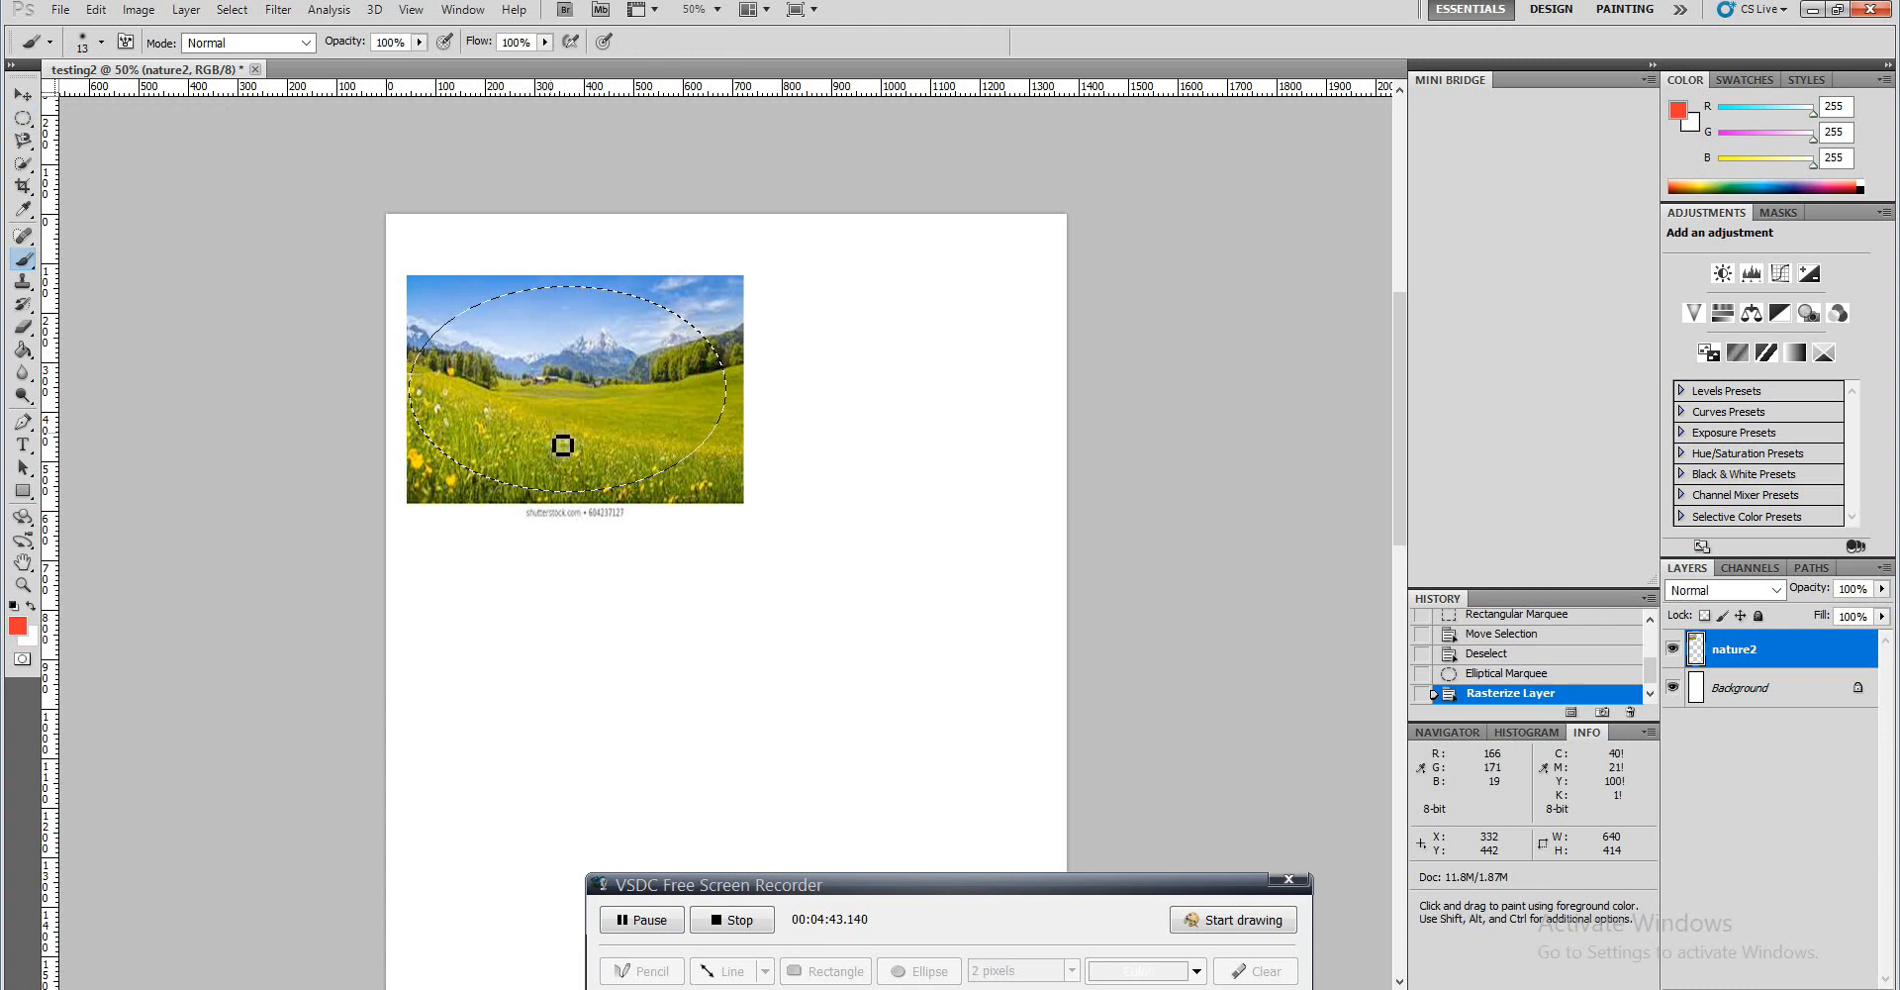
Select a single pixel row across the landscape image's sky and apply a 1 px red centred stroke at 100% opacity
click(23, 122)
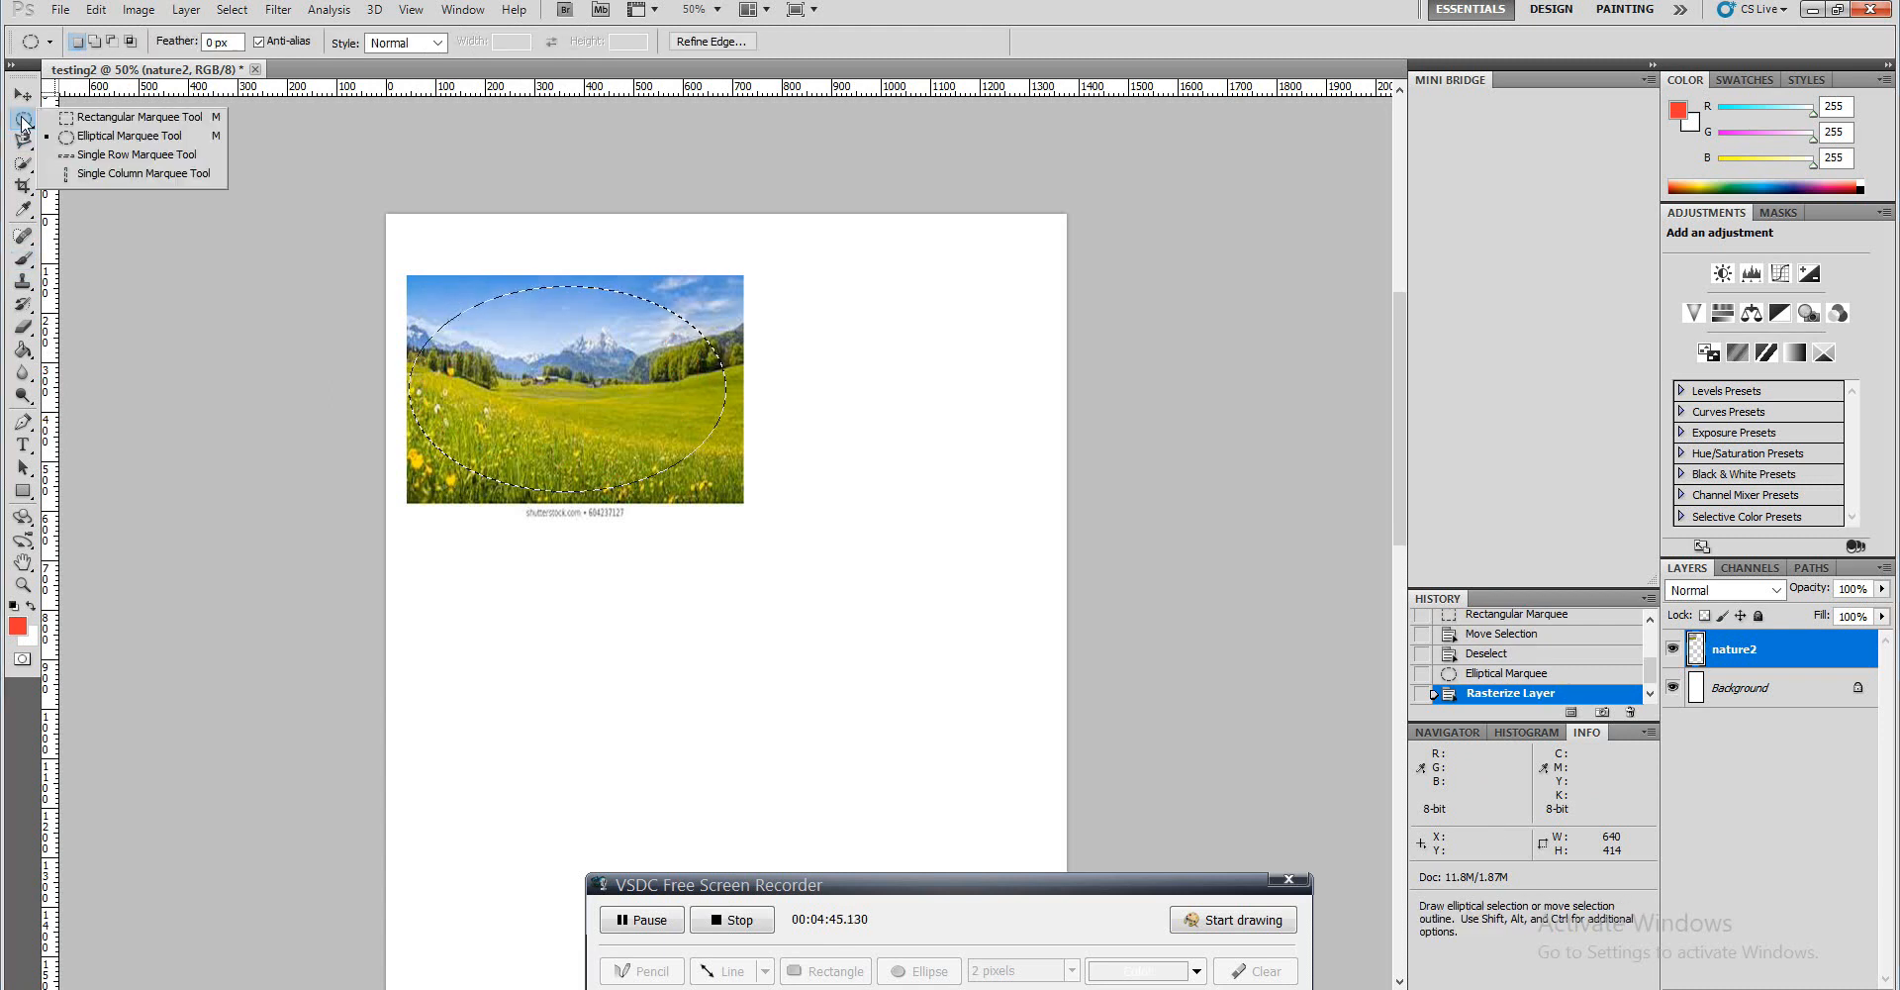
click(138, 155)
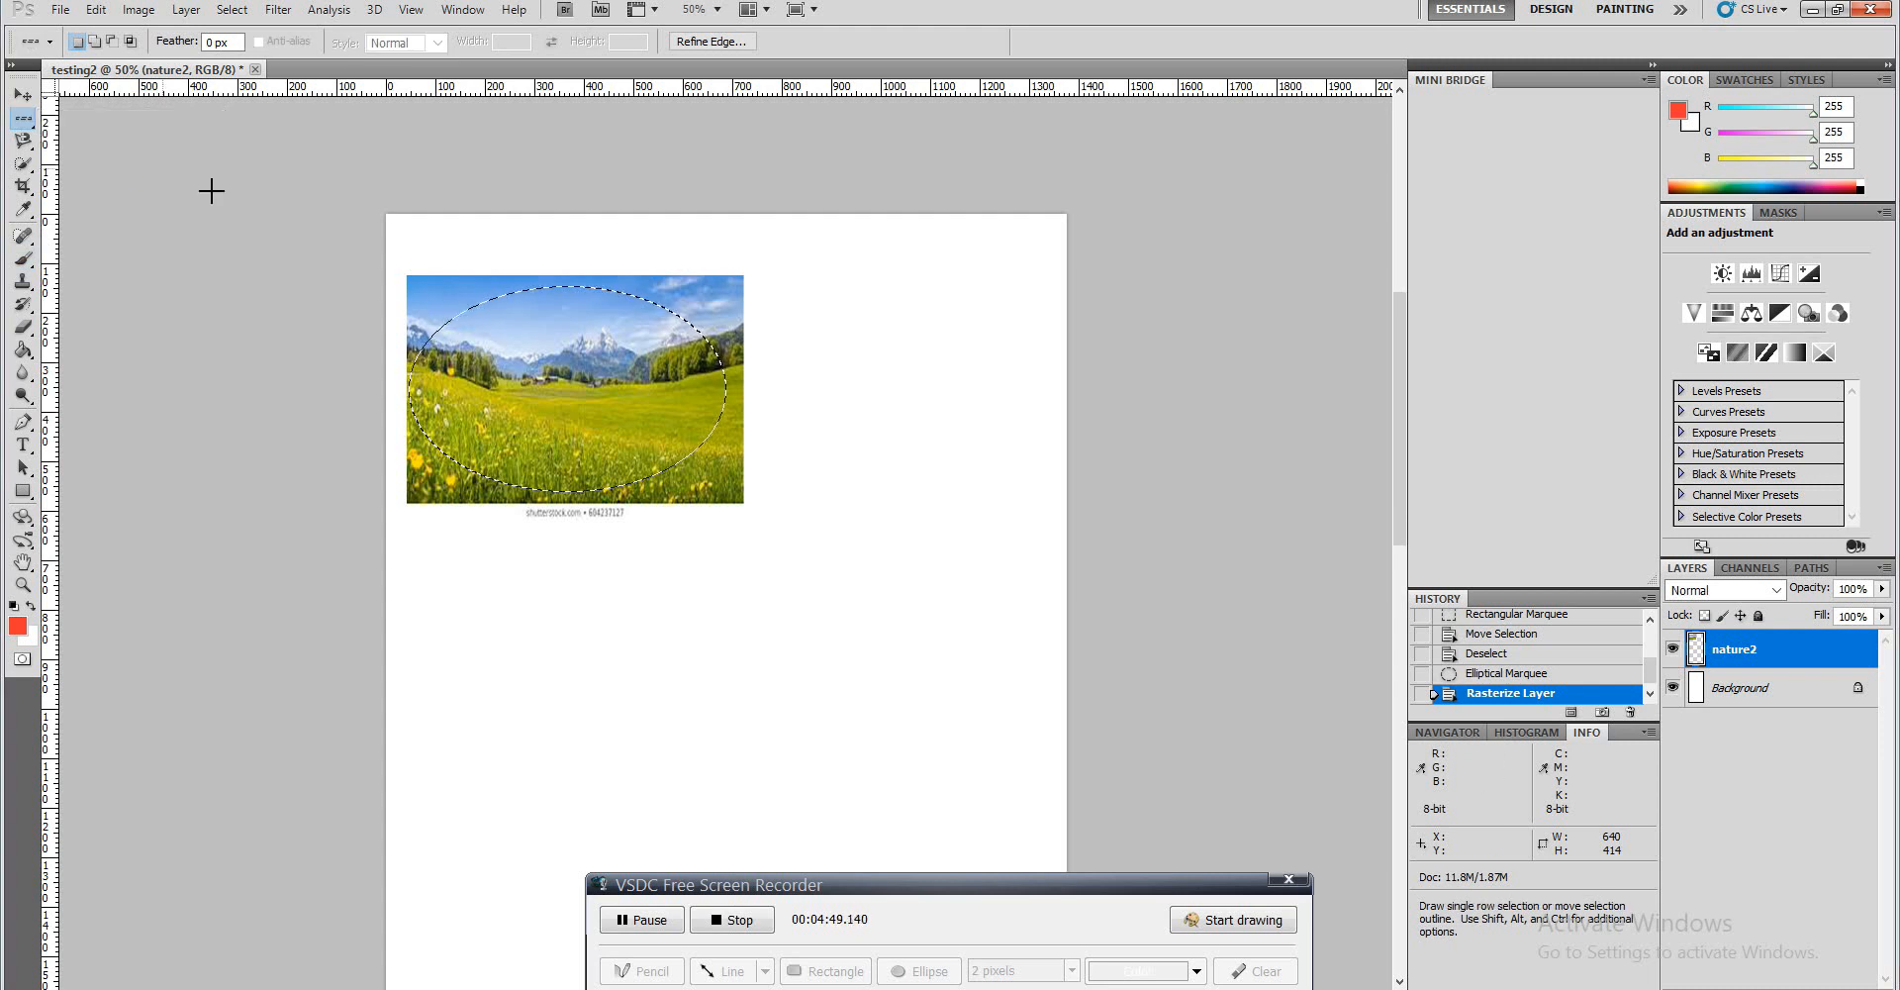
click(429, 298)
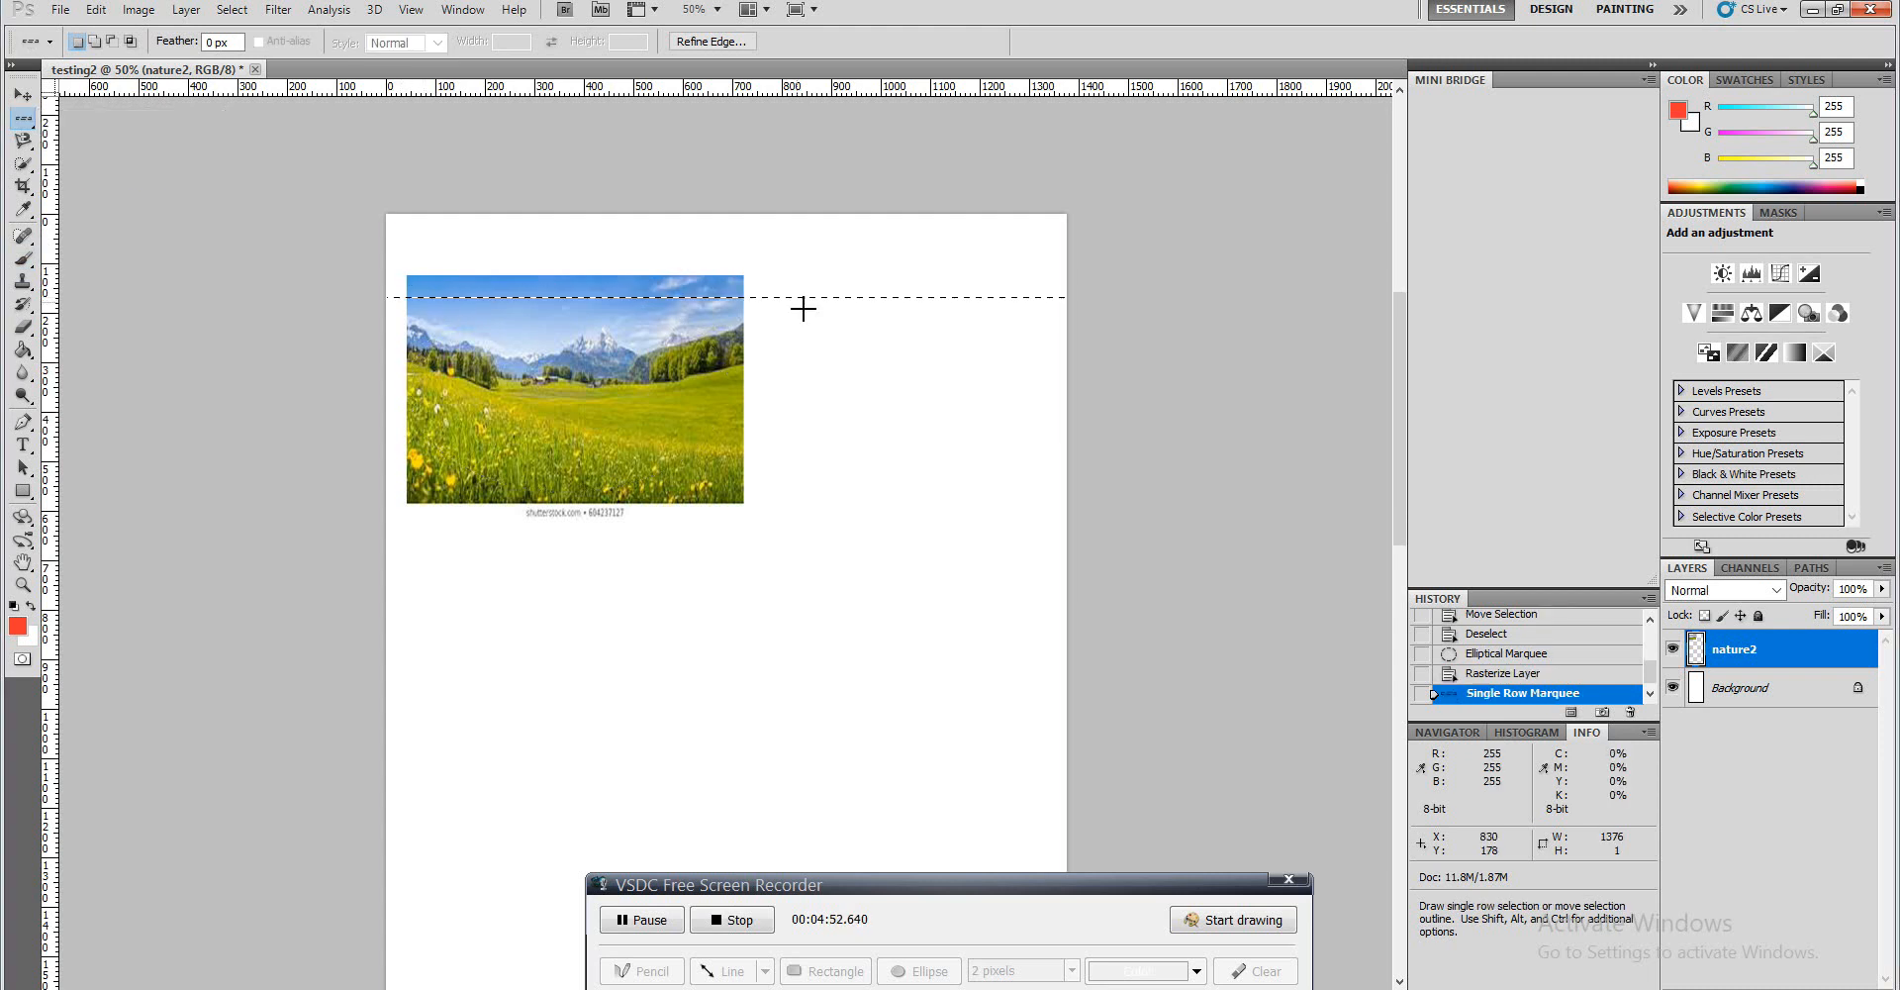
right_click(877, 301)
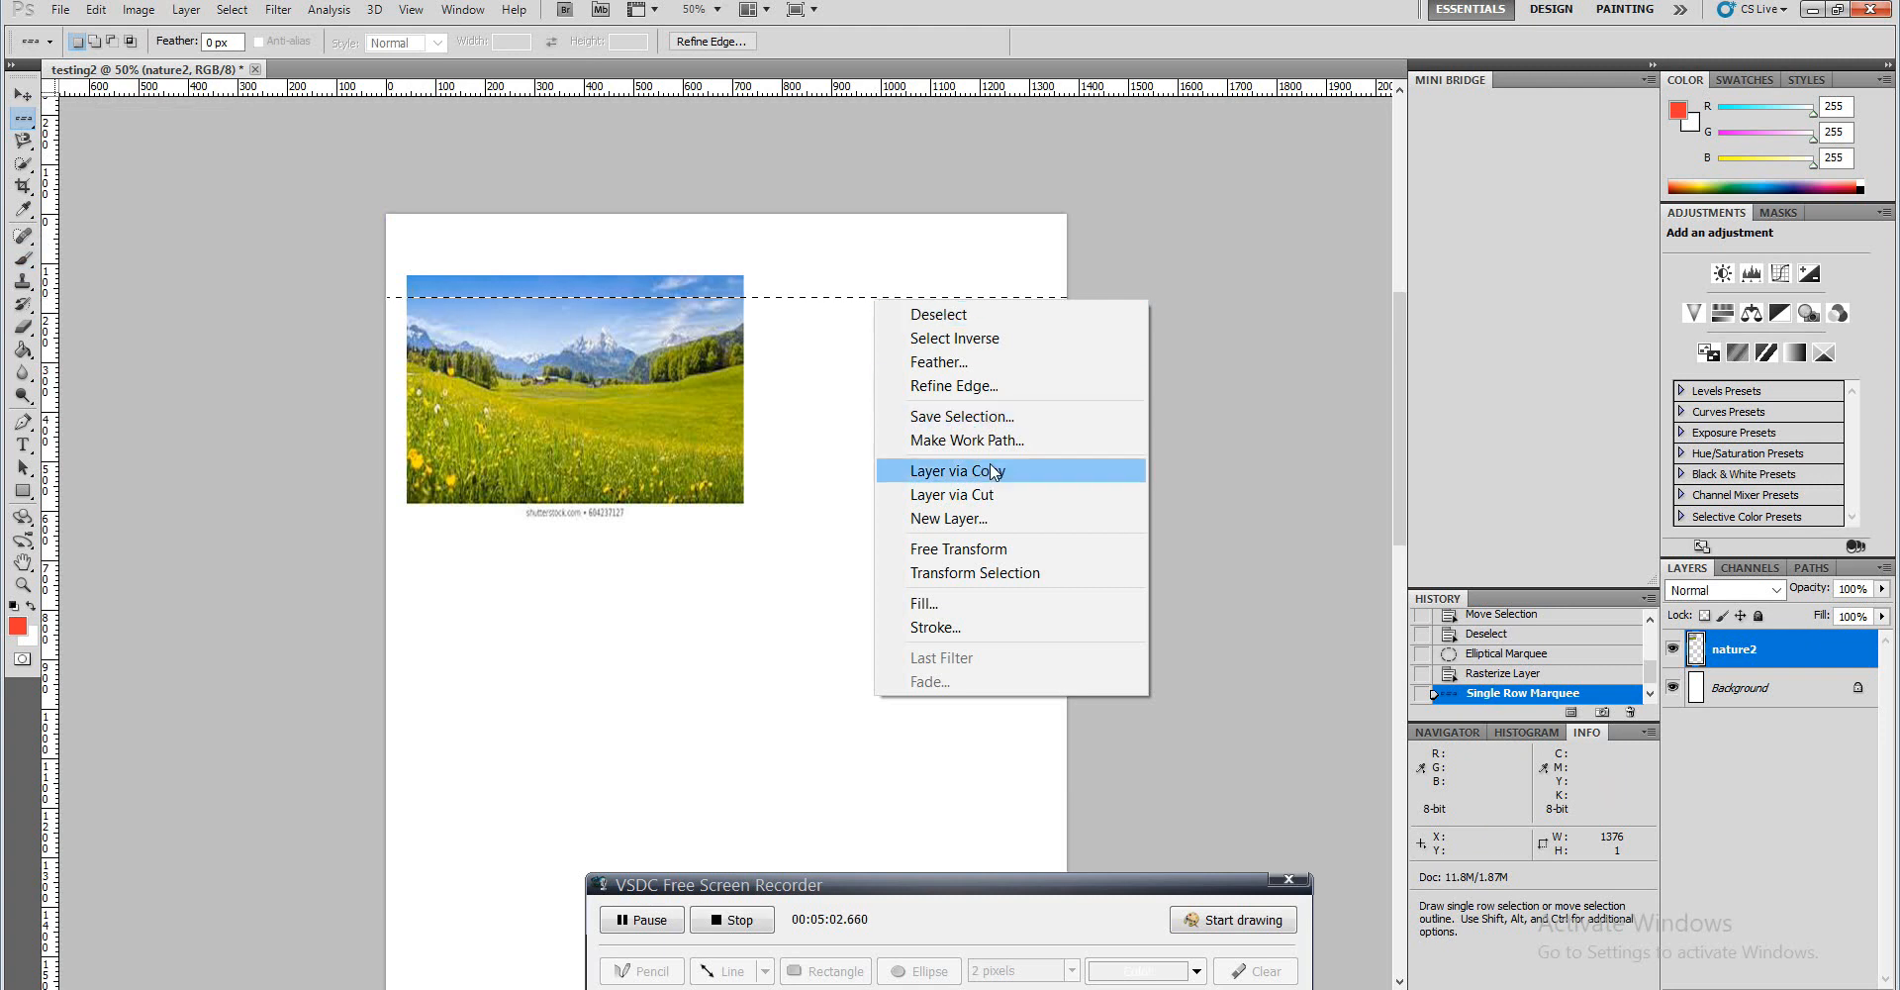
click(928, 627)
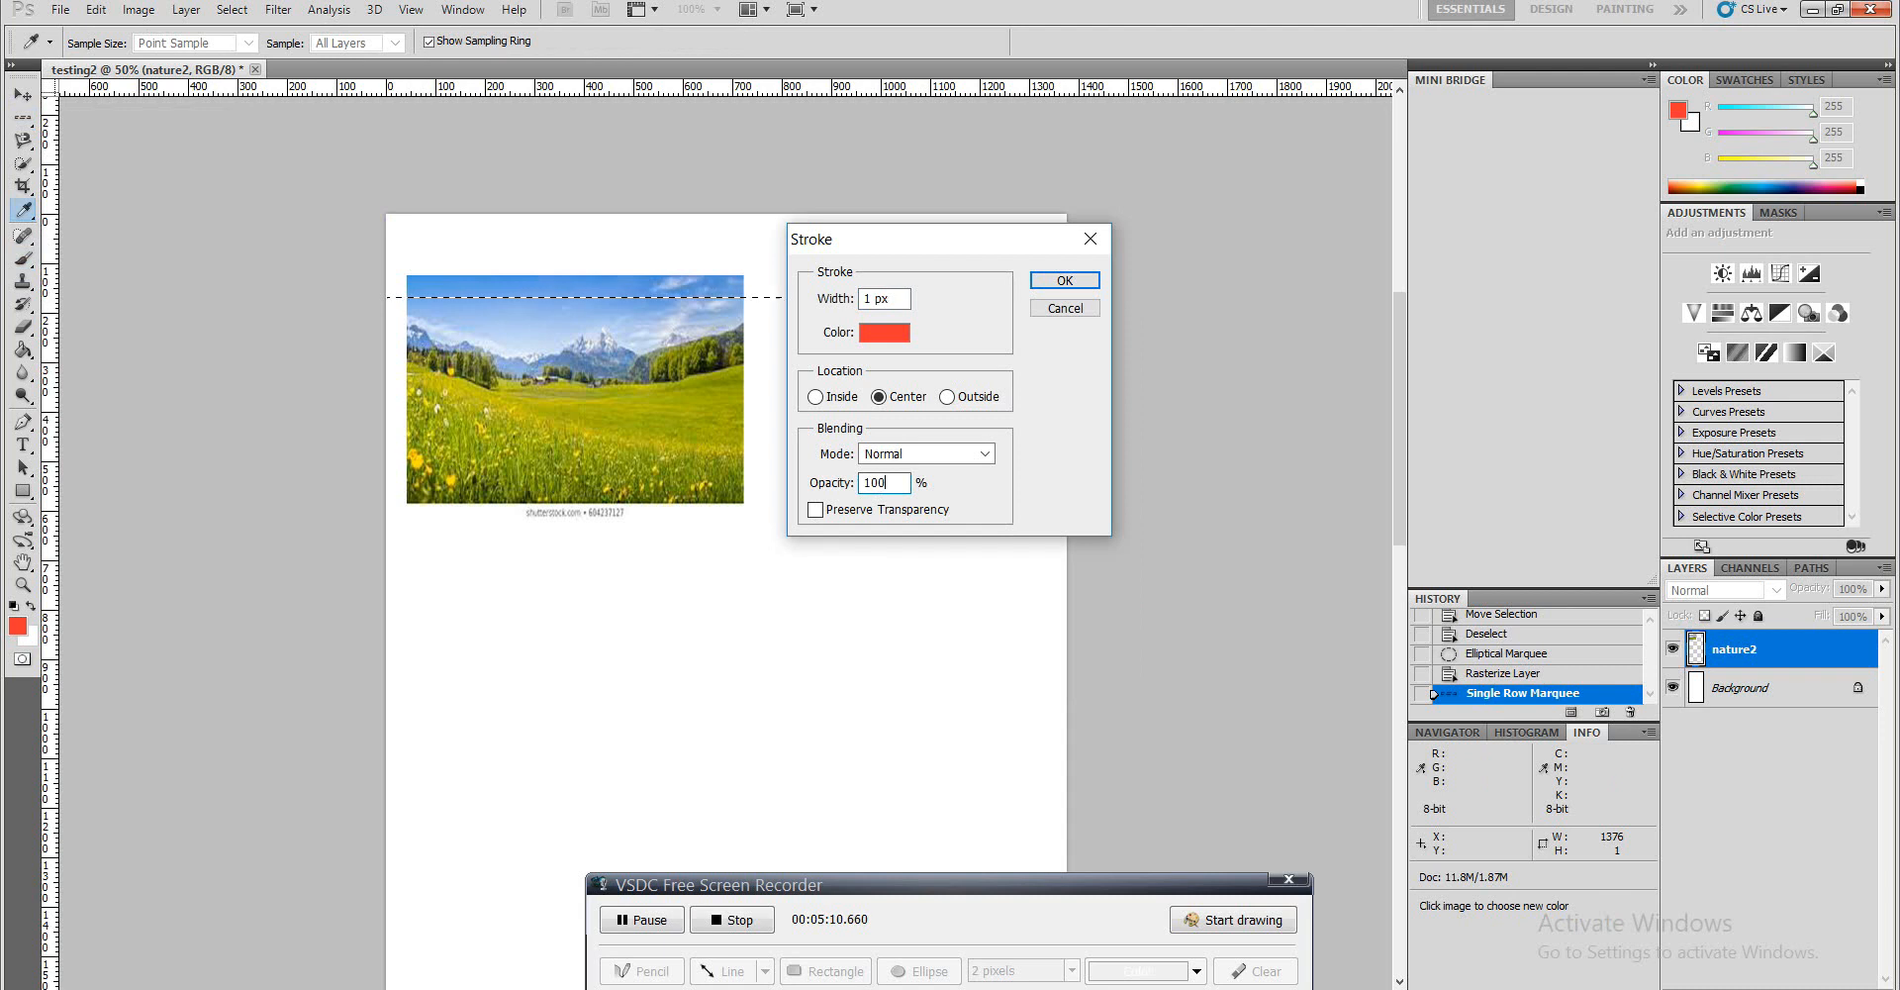
click(1064, 281)
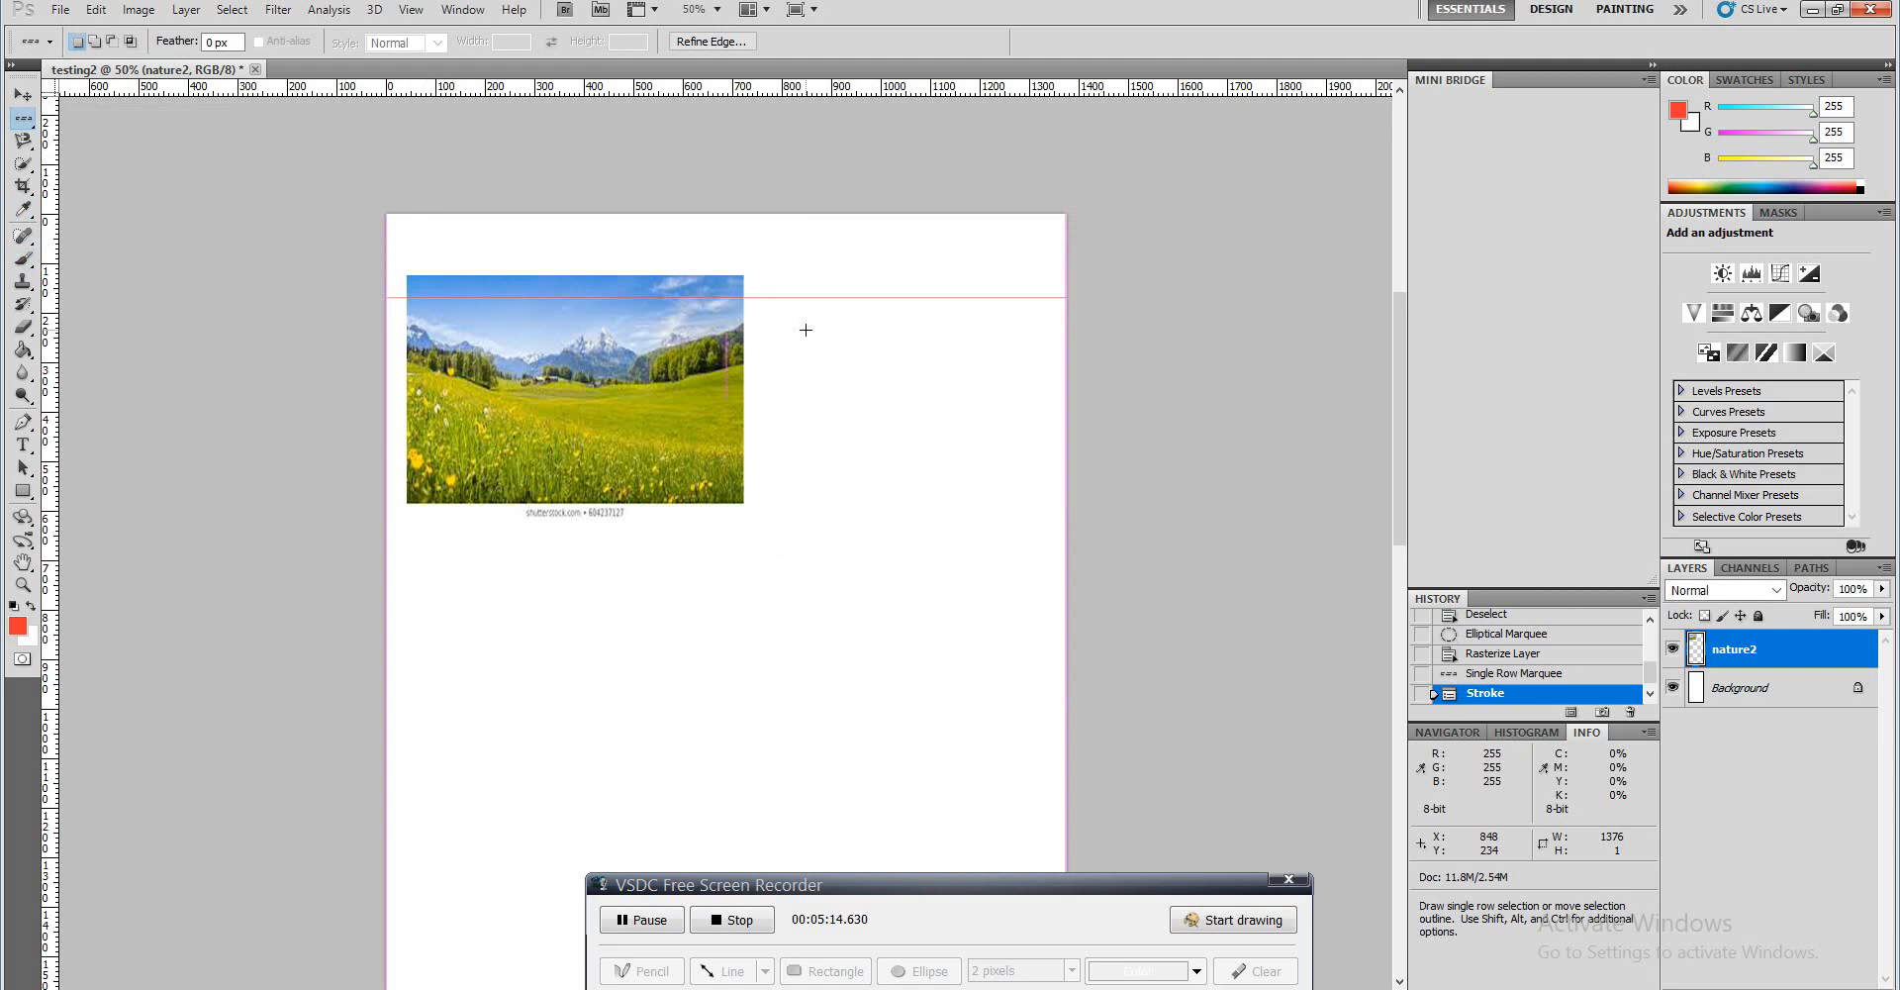
click(807, 329)
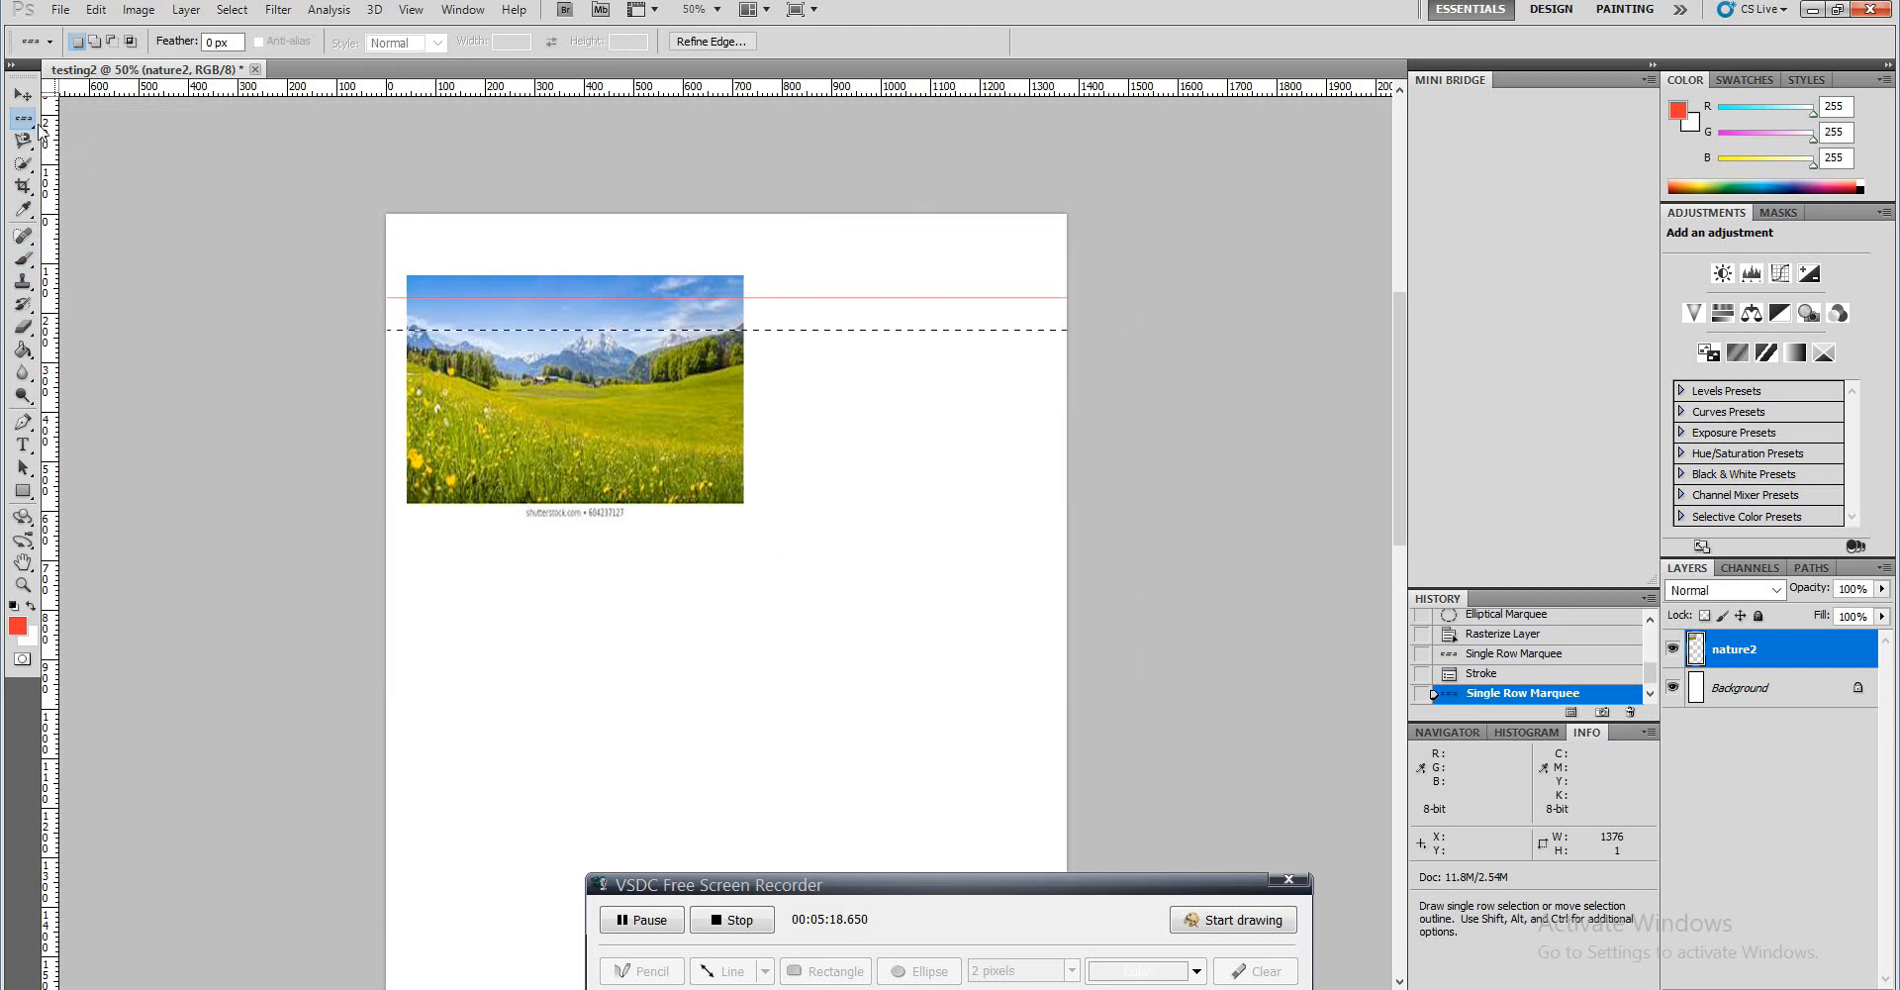
Select a single pixel column in the blank area beside the landscape image, at about X 962, and stroke it with a 1 px red centred line
drag(37, 126, 89, 175)
click(862, 219)
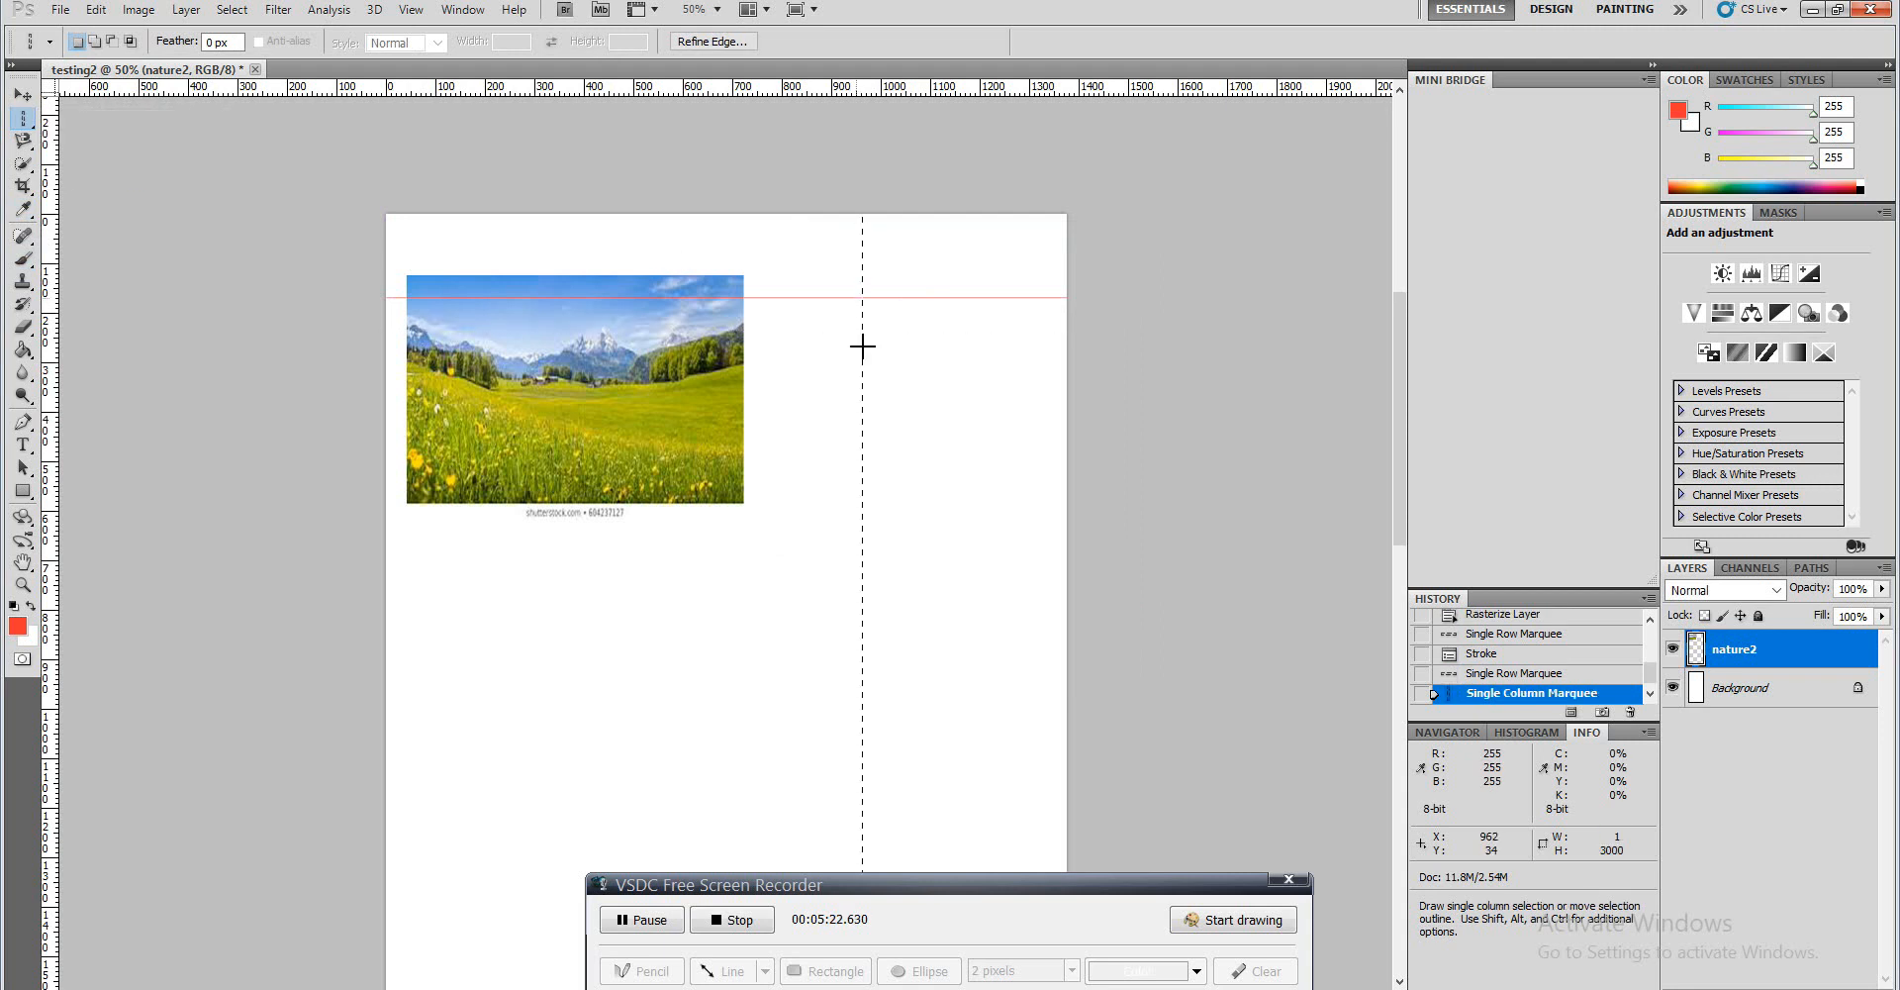
right_click(866, 437)
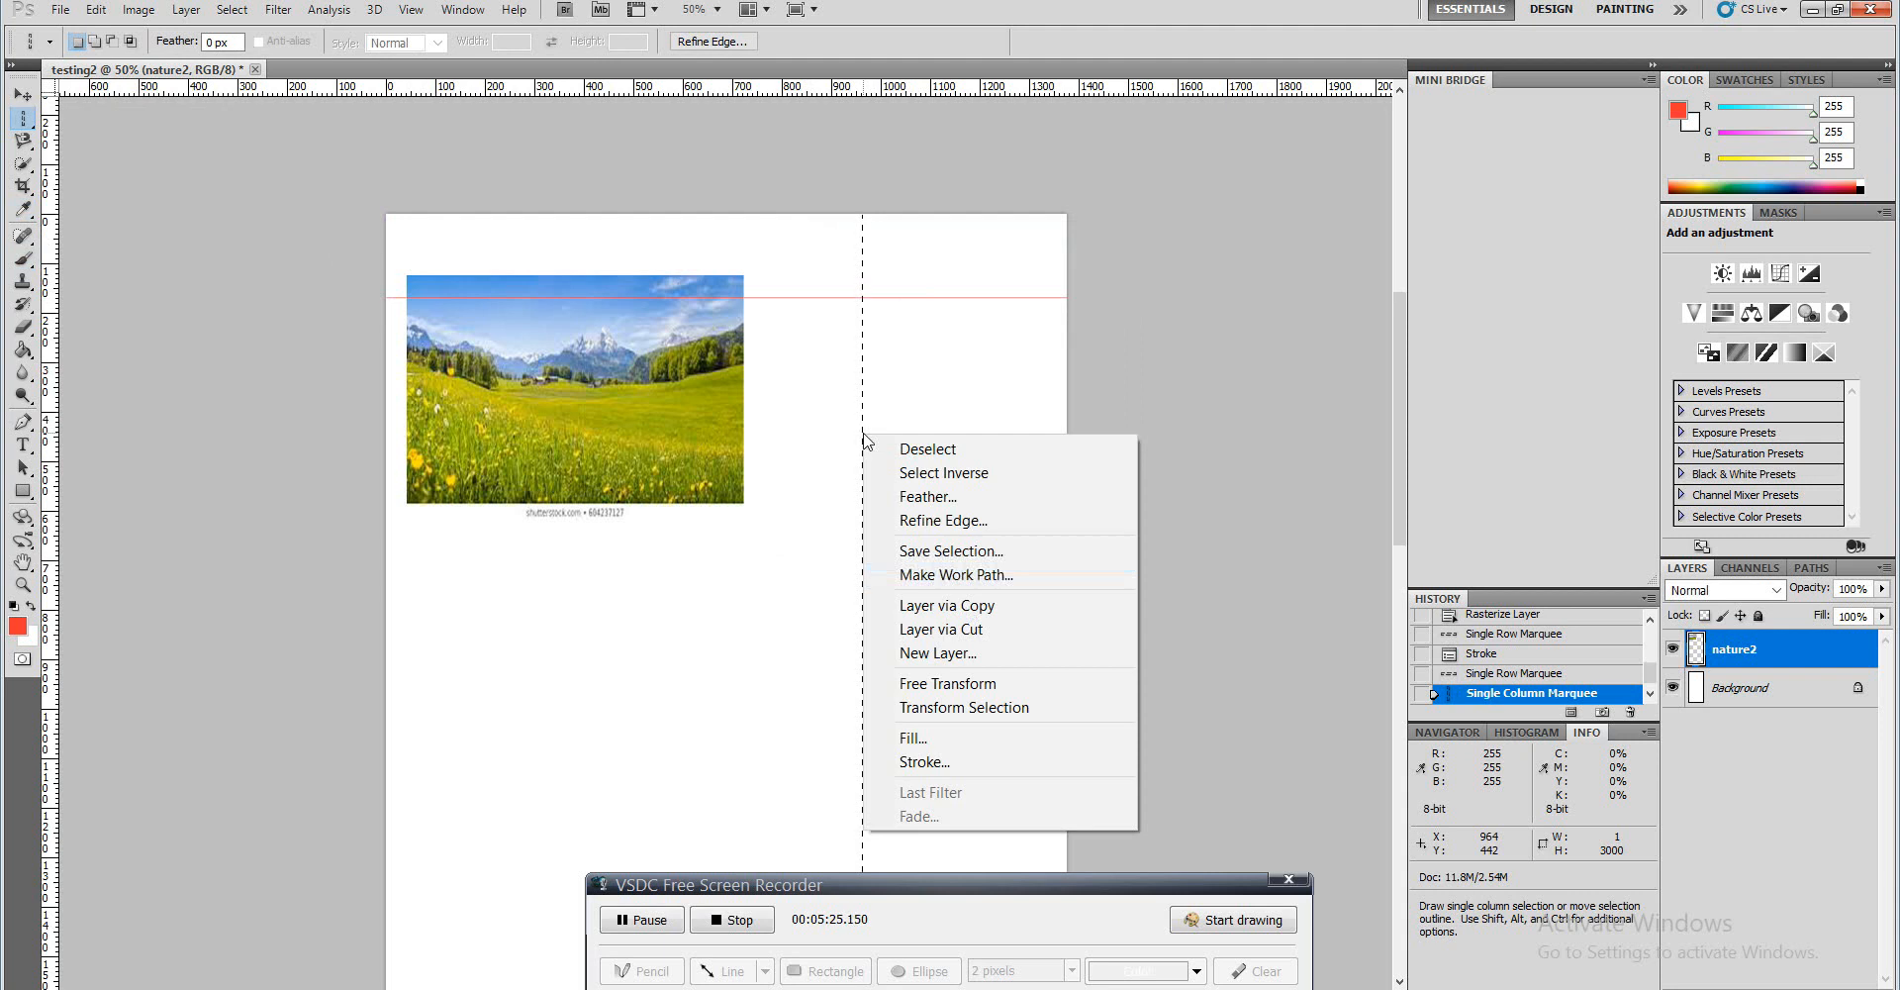
click(970, 769)
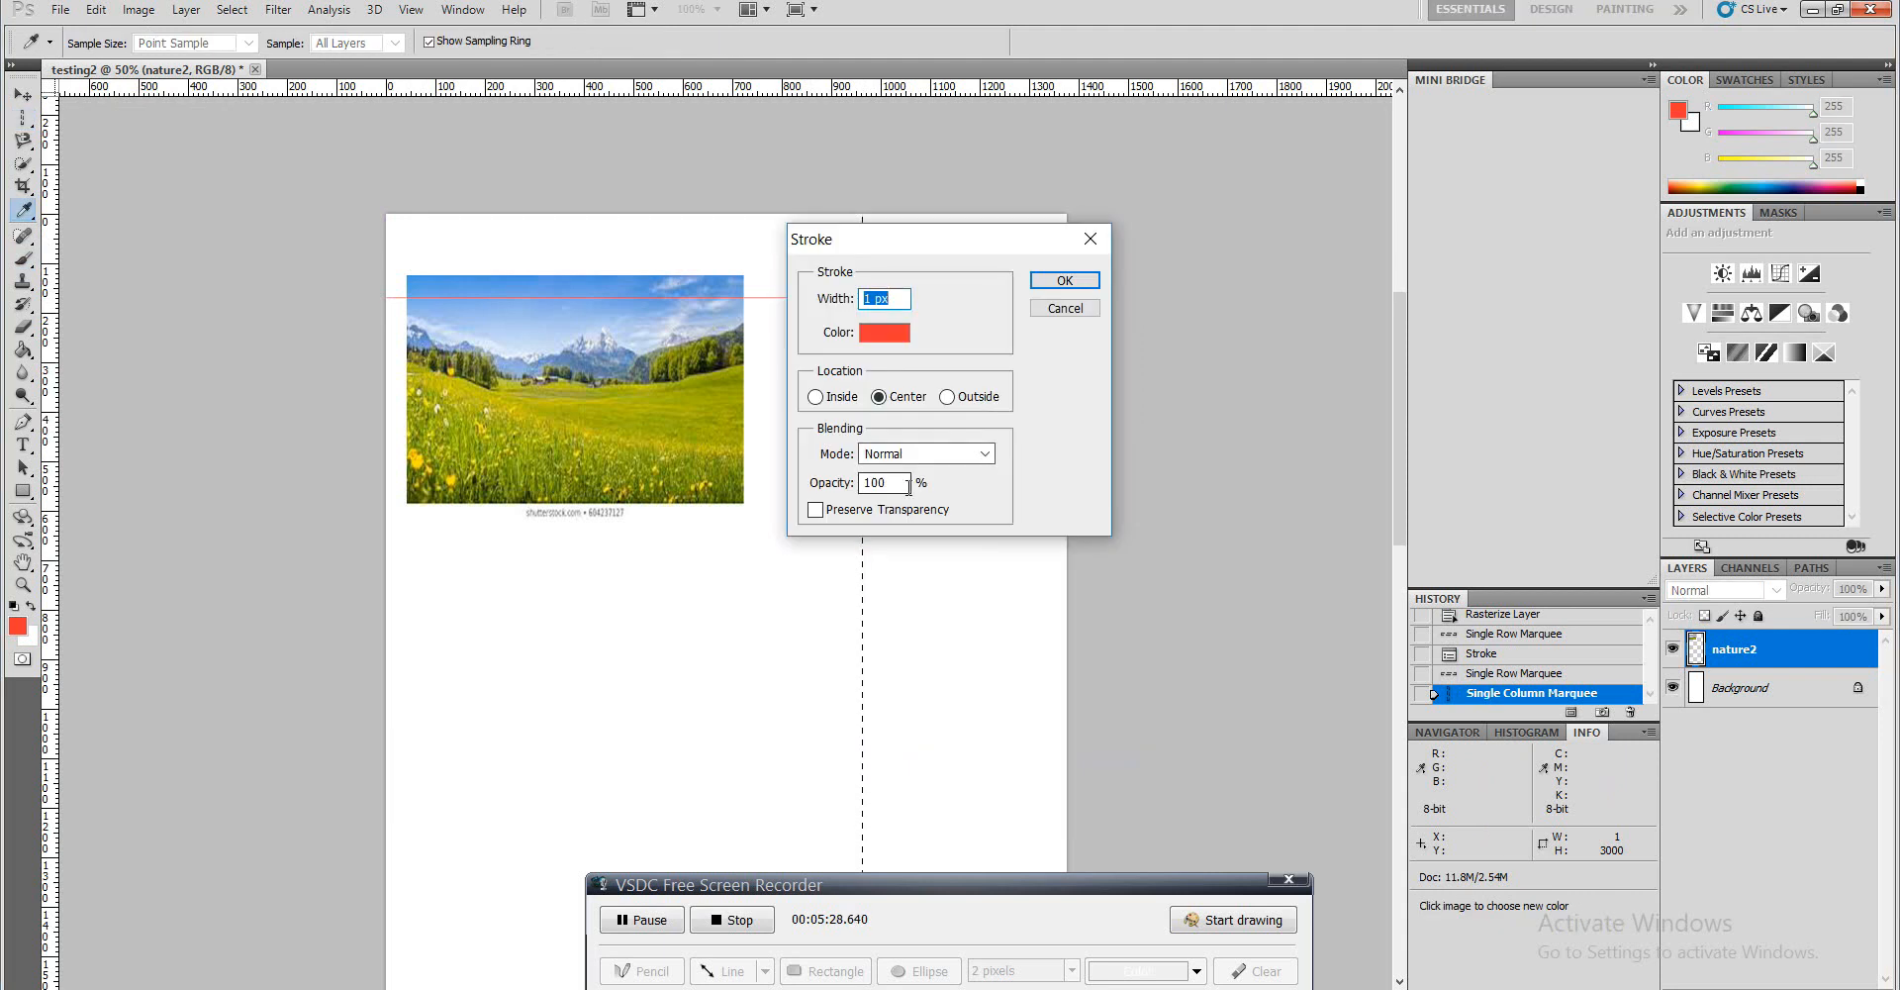
click(1064, 281)
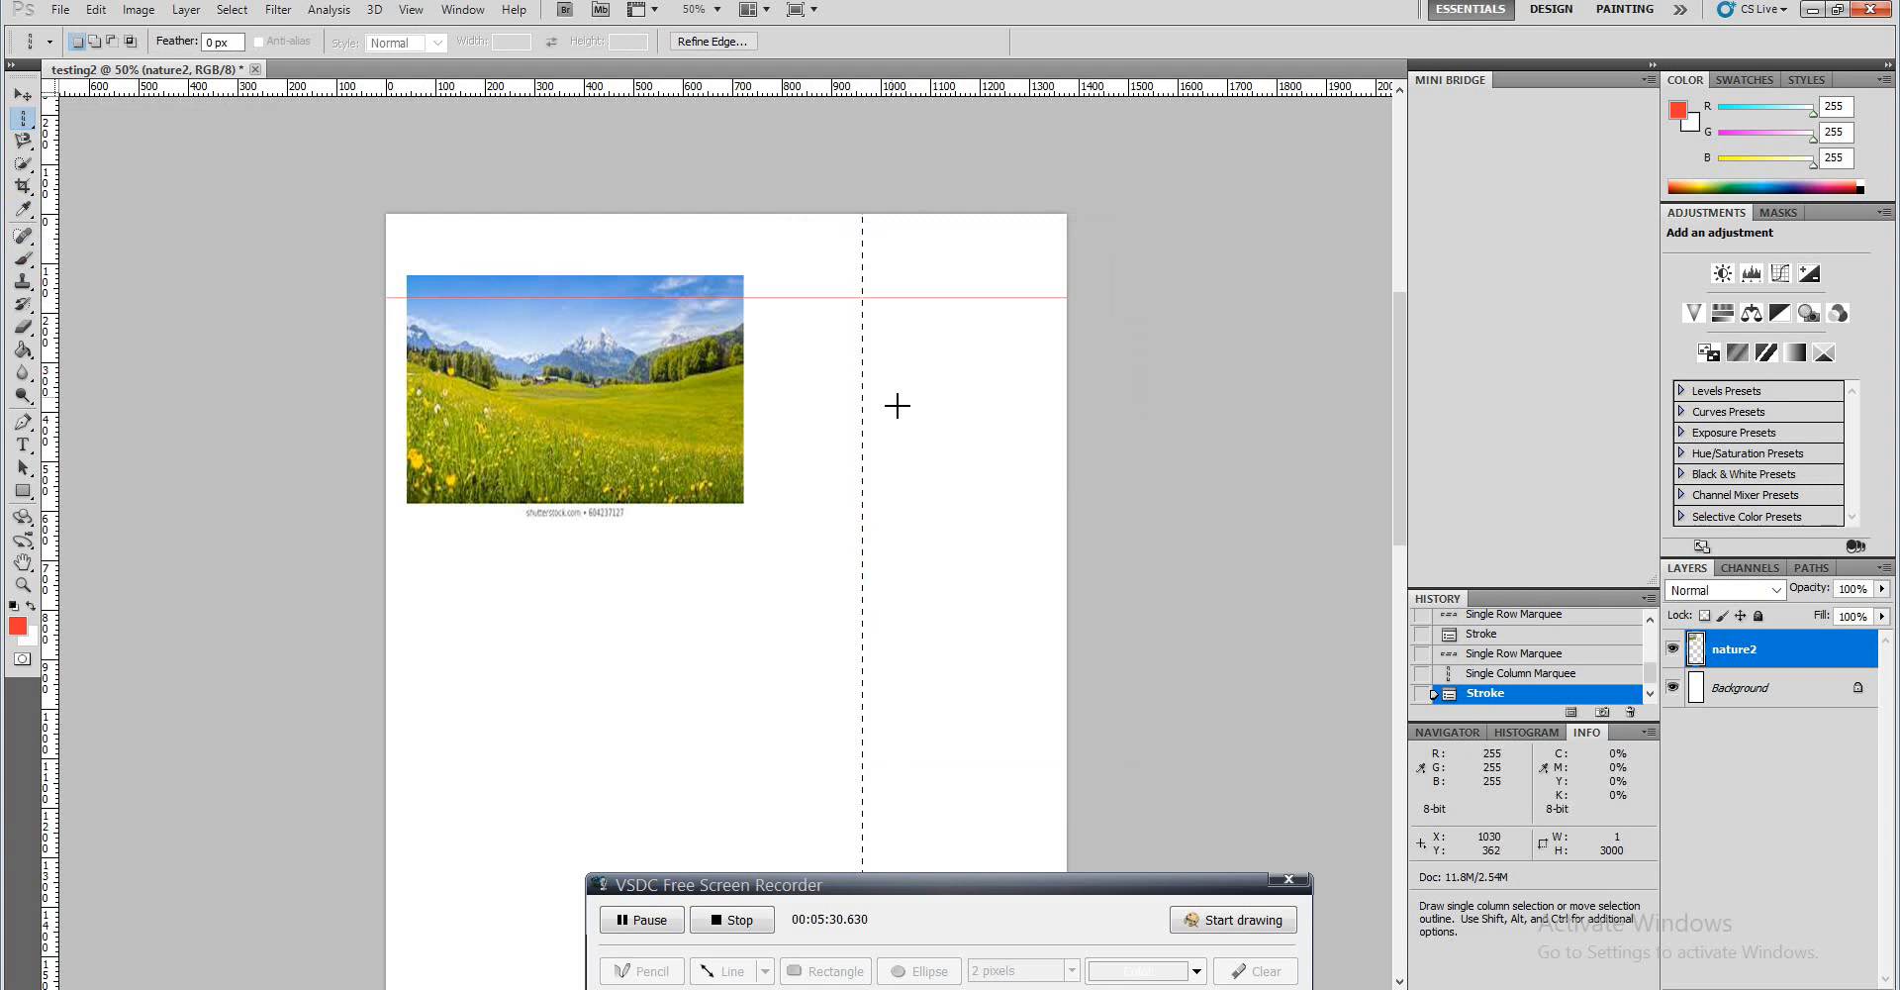
Place a new single-column selection along the inner left edge of the landscape image
click(892, 398)
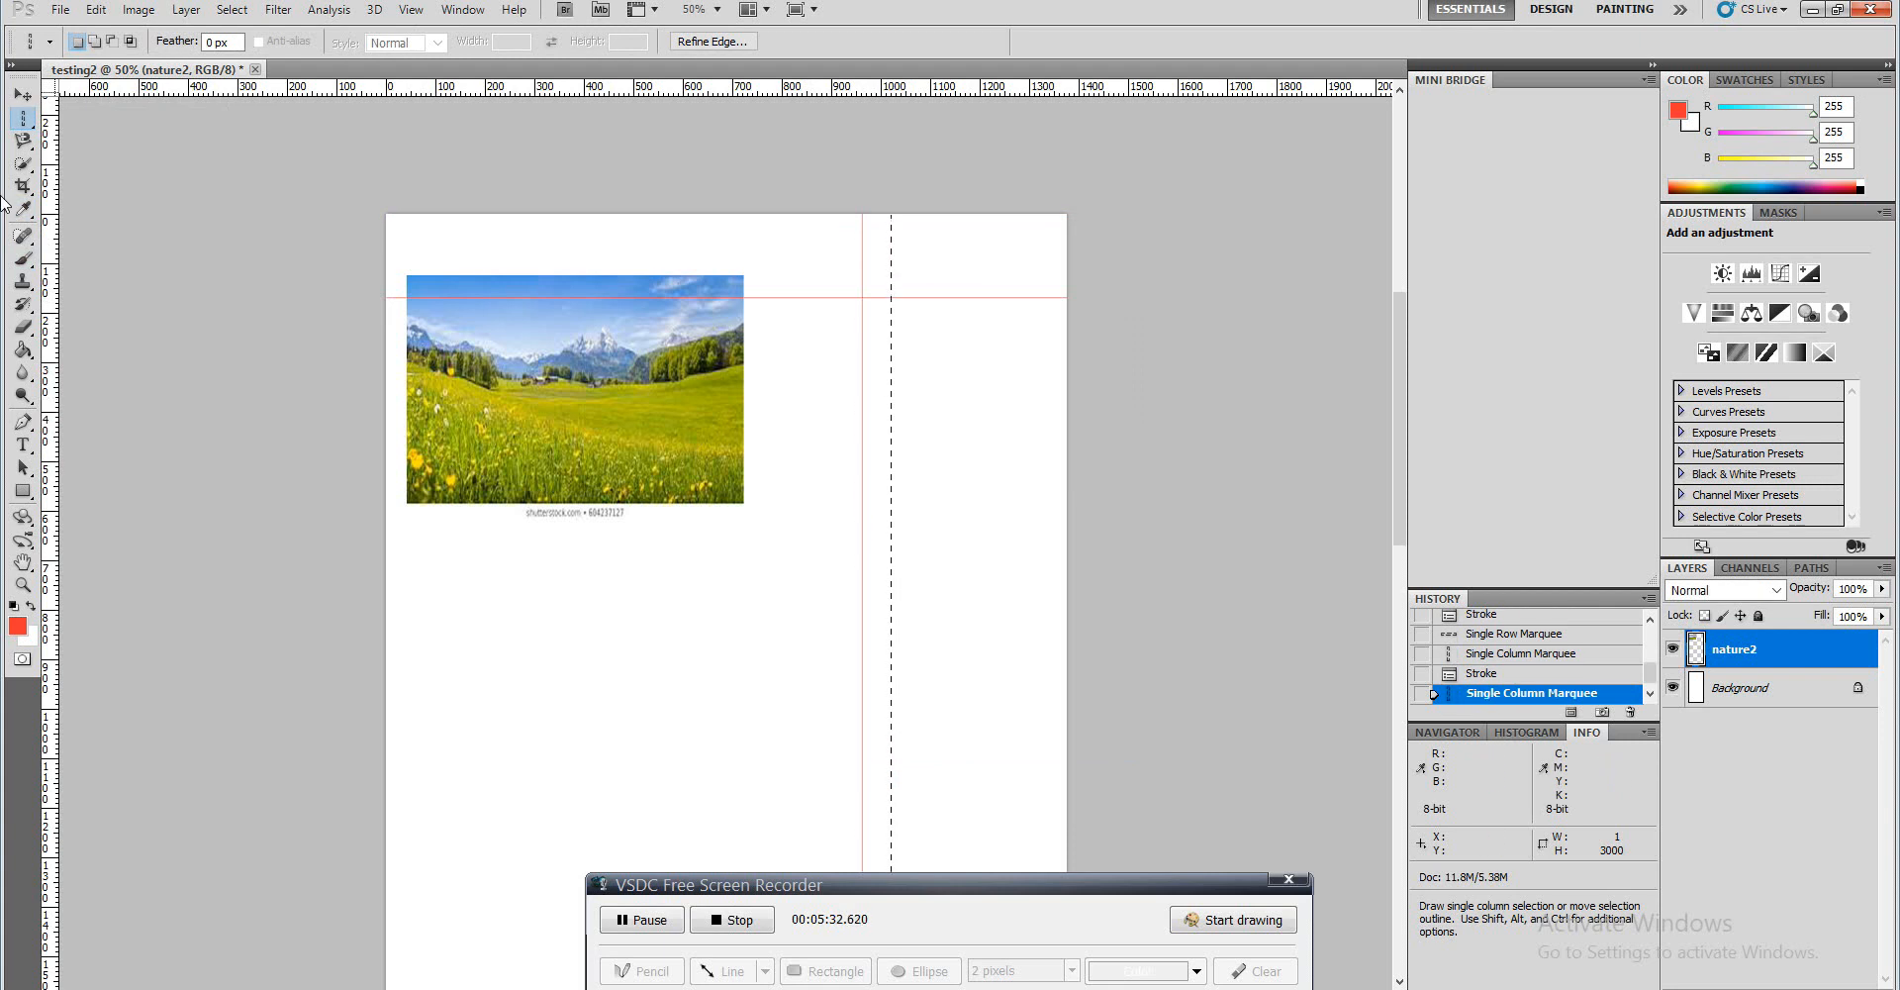
right_click(22, 121)
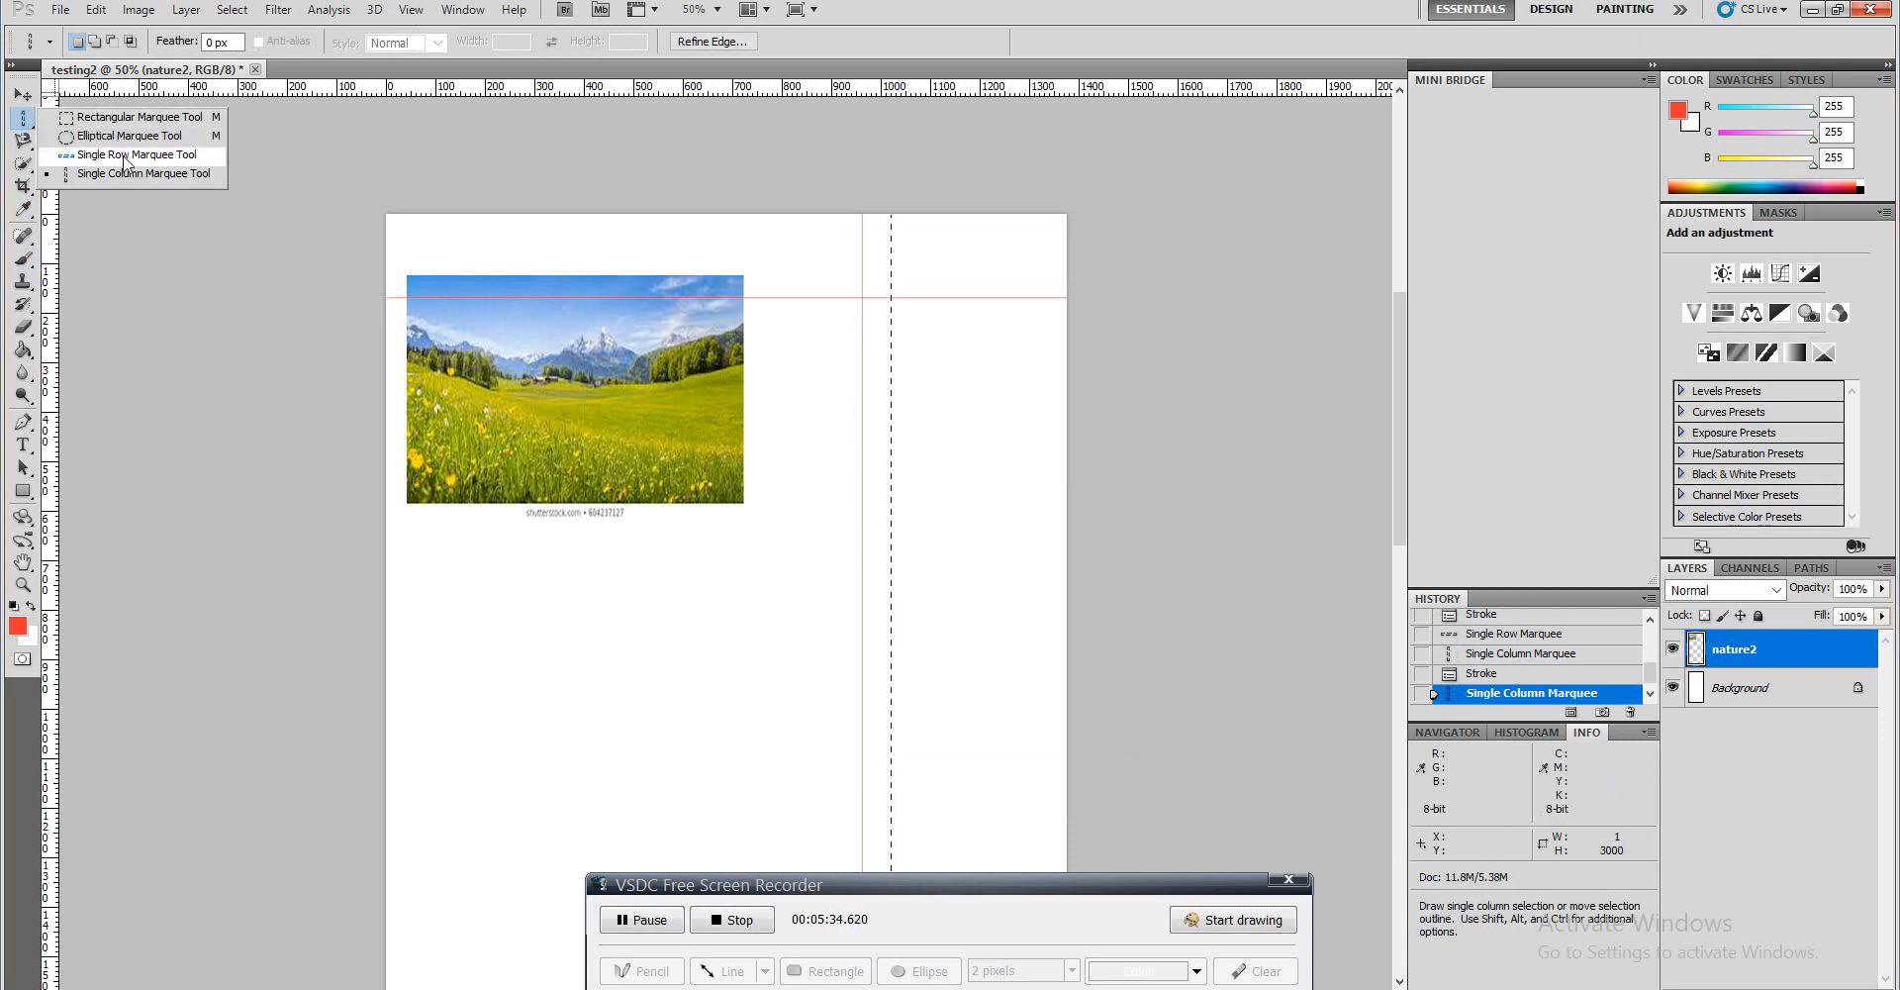
click(412, 216)
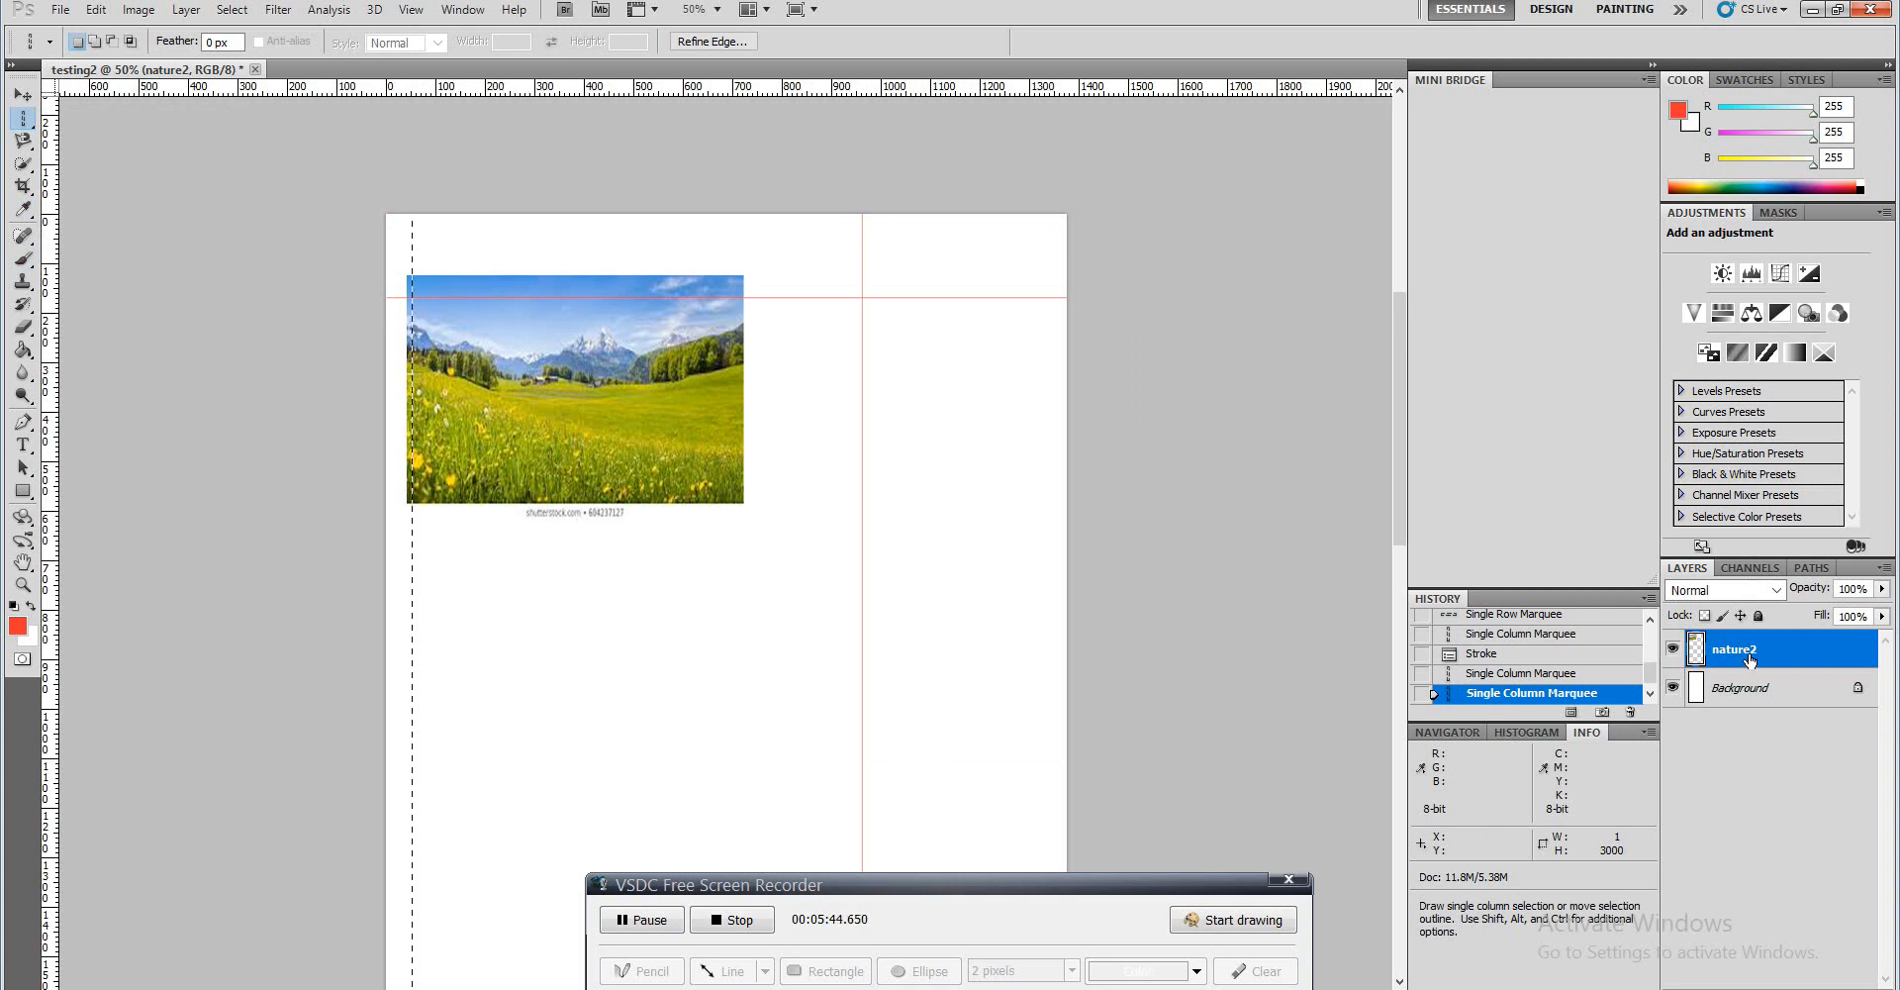
Draw a freehand Lasso selection of about 424 × 294 pixels over the mountains and meadow in the landscape image
click(33, 141)
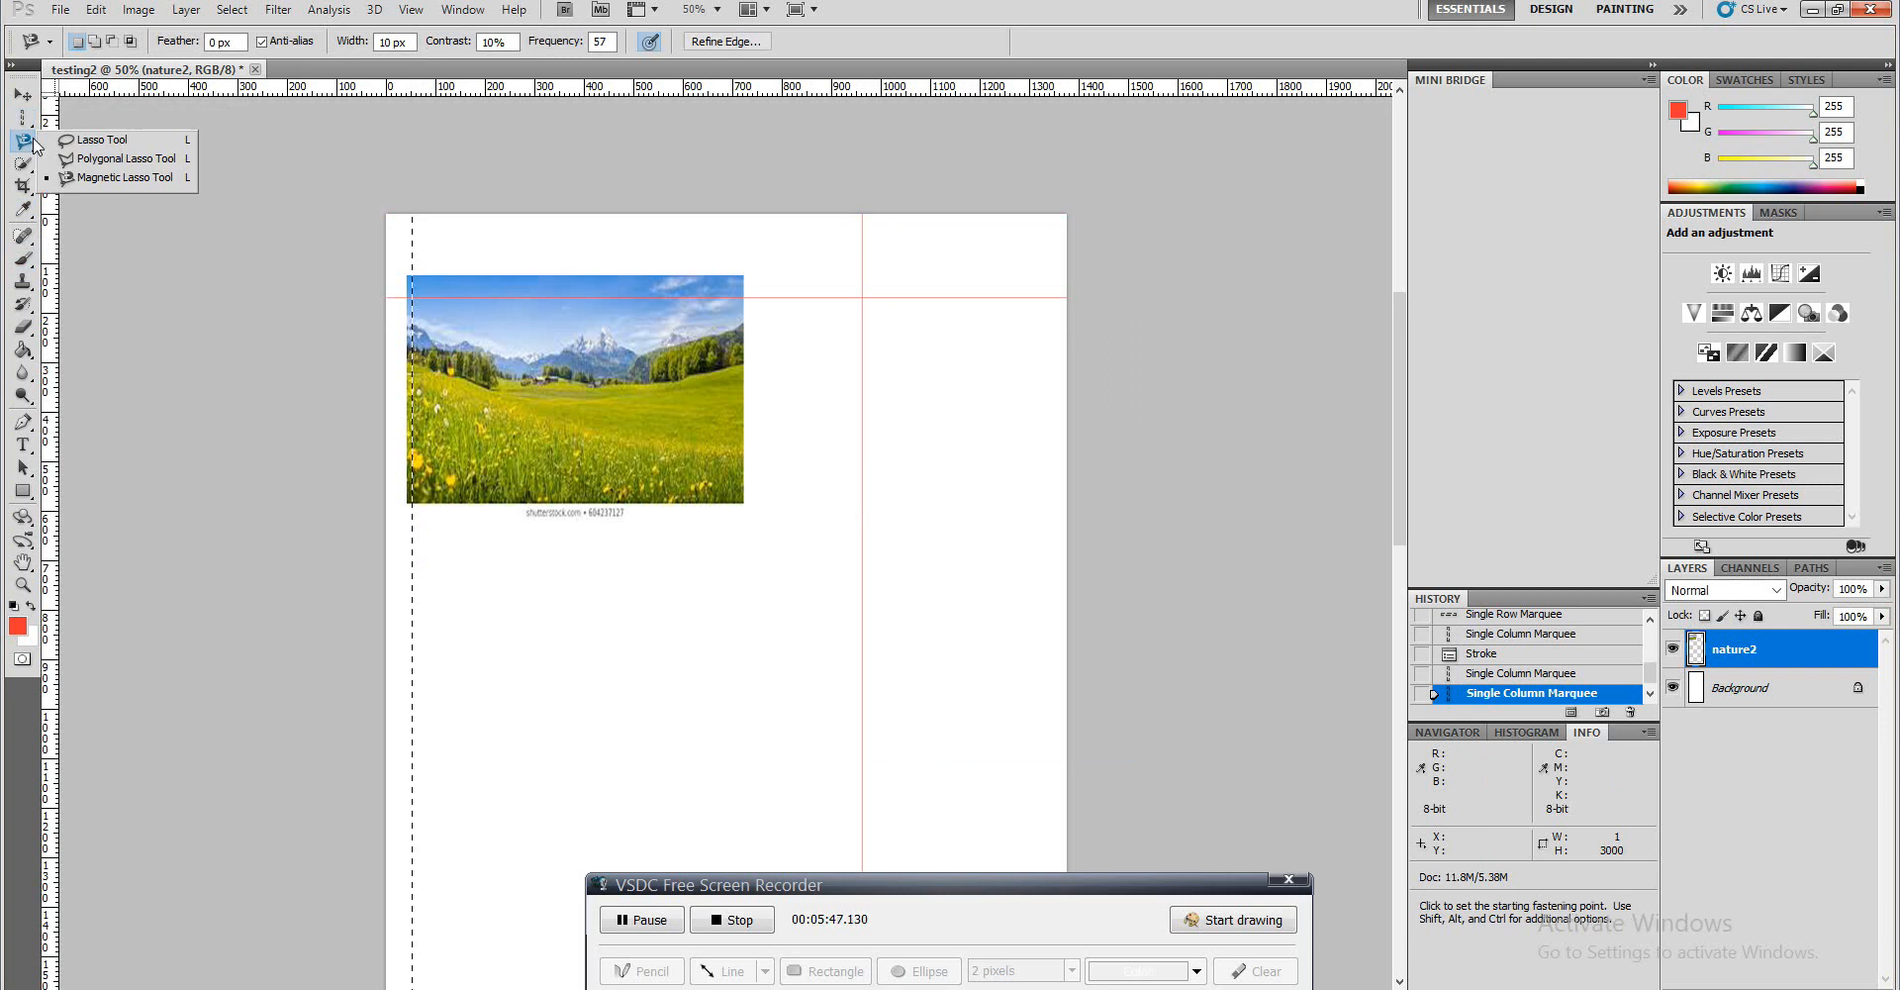
click(91, 146)
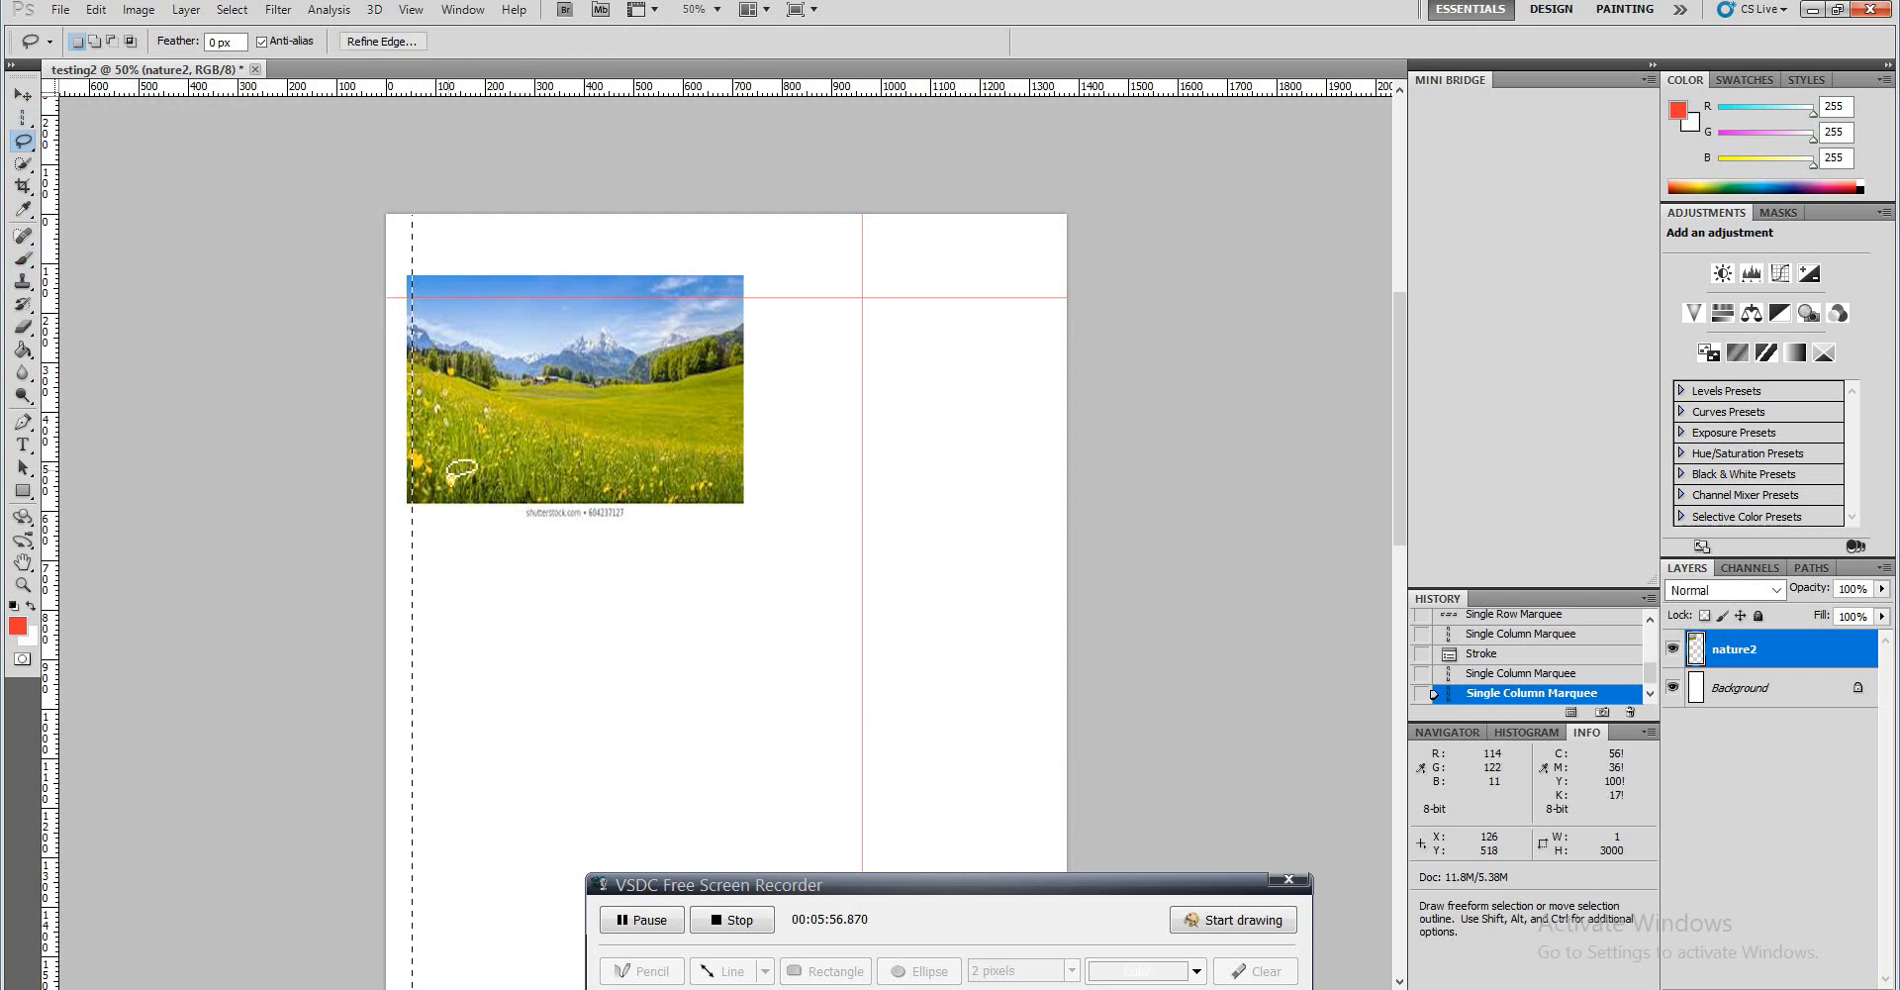
drag(448, 470, 459, 456)
mouse_move(461, 388)
mouse_down()
mouse_move(576, 344)
mouse_move(634, 374)
mouse_move(610, 419)
mouse_move(644, 436)
mouse_move(569, 482)
mouse_move(545, 459)
mouse_move(438, 433)
mouse_up()
drag(443, 428, 444, 431)
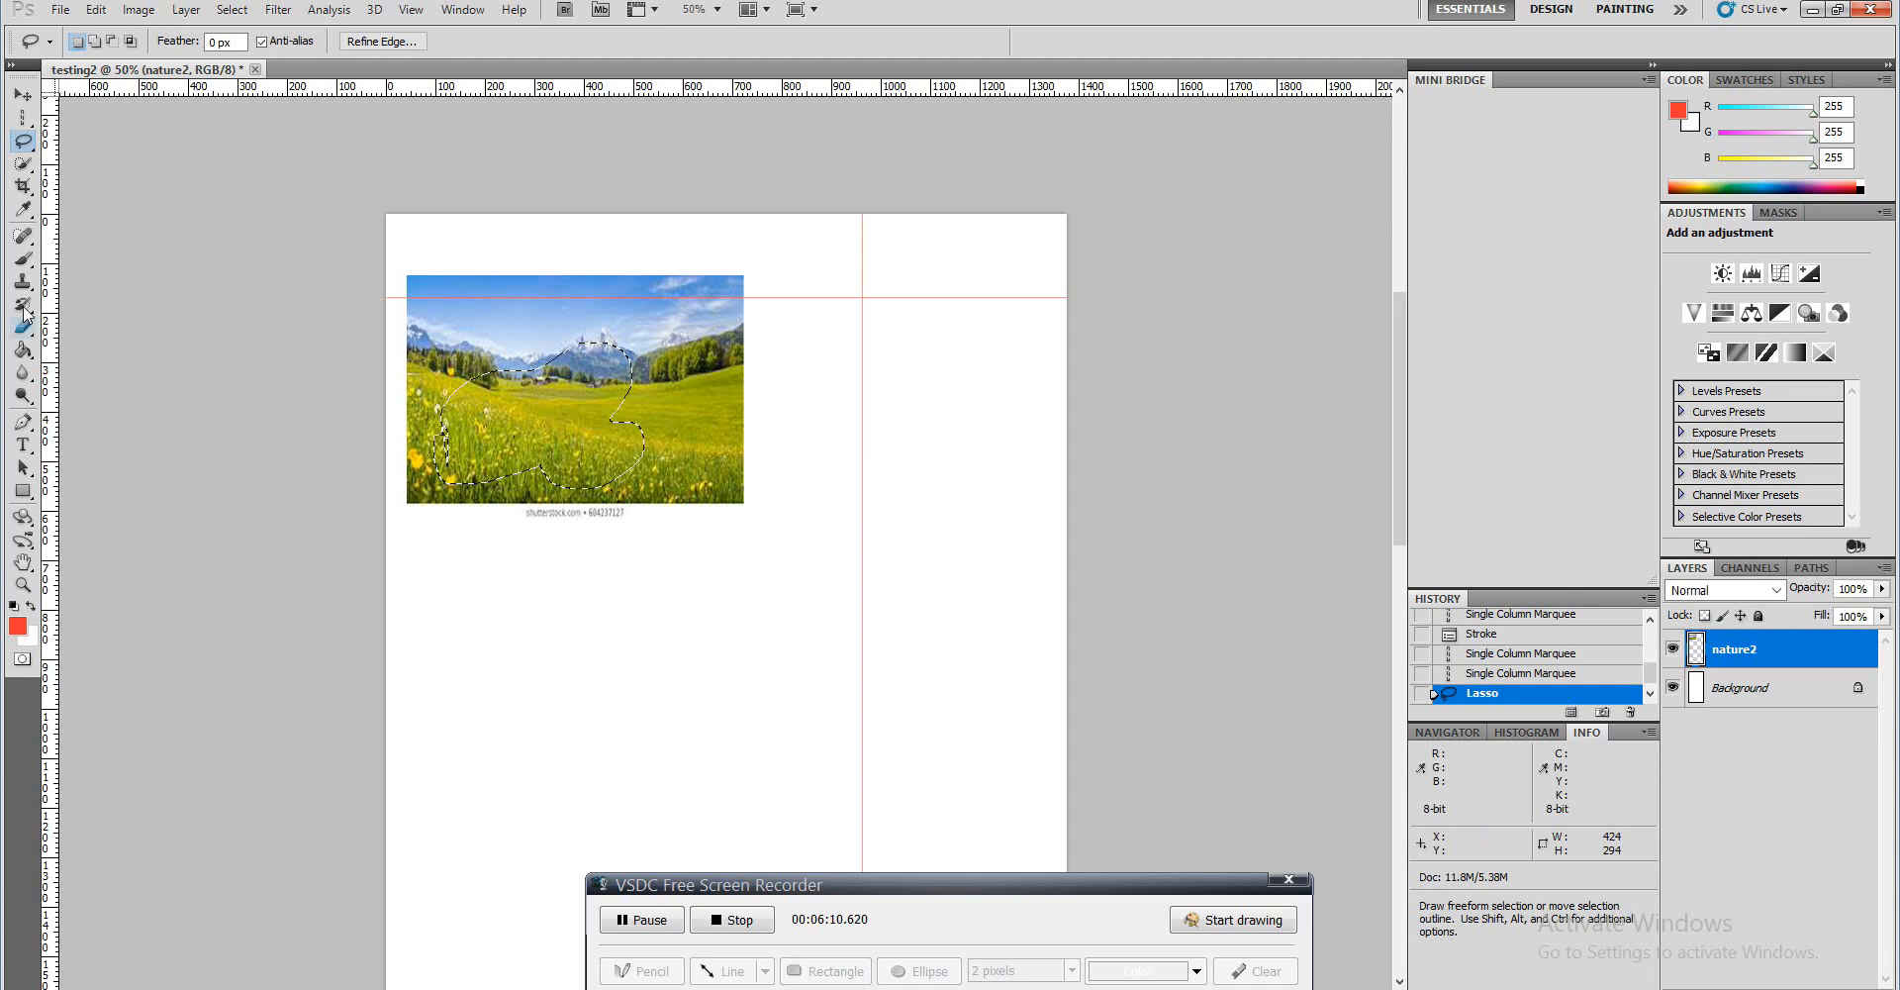
Paint red brush strokes within the freehand lasso selection and undo them
click(22, 258)
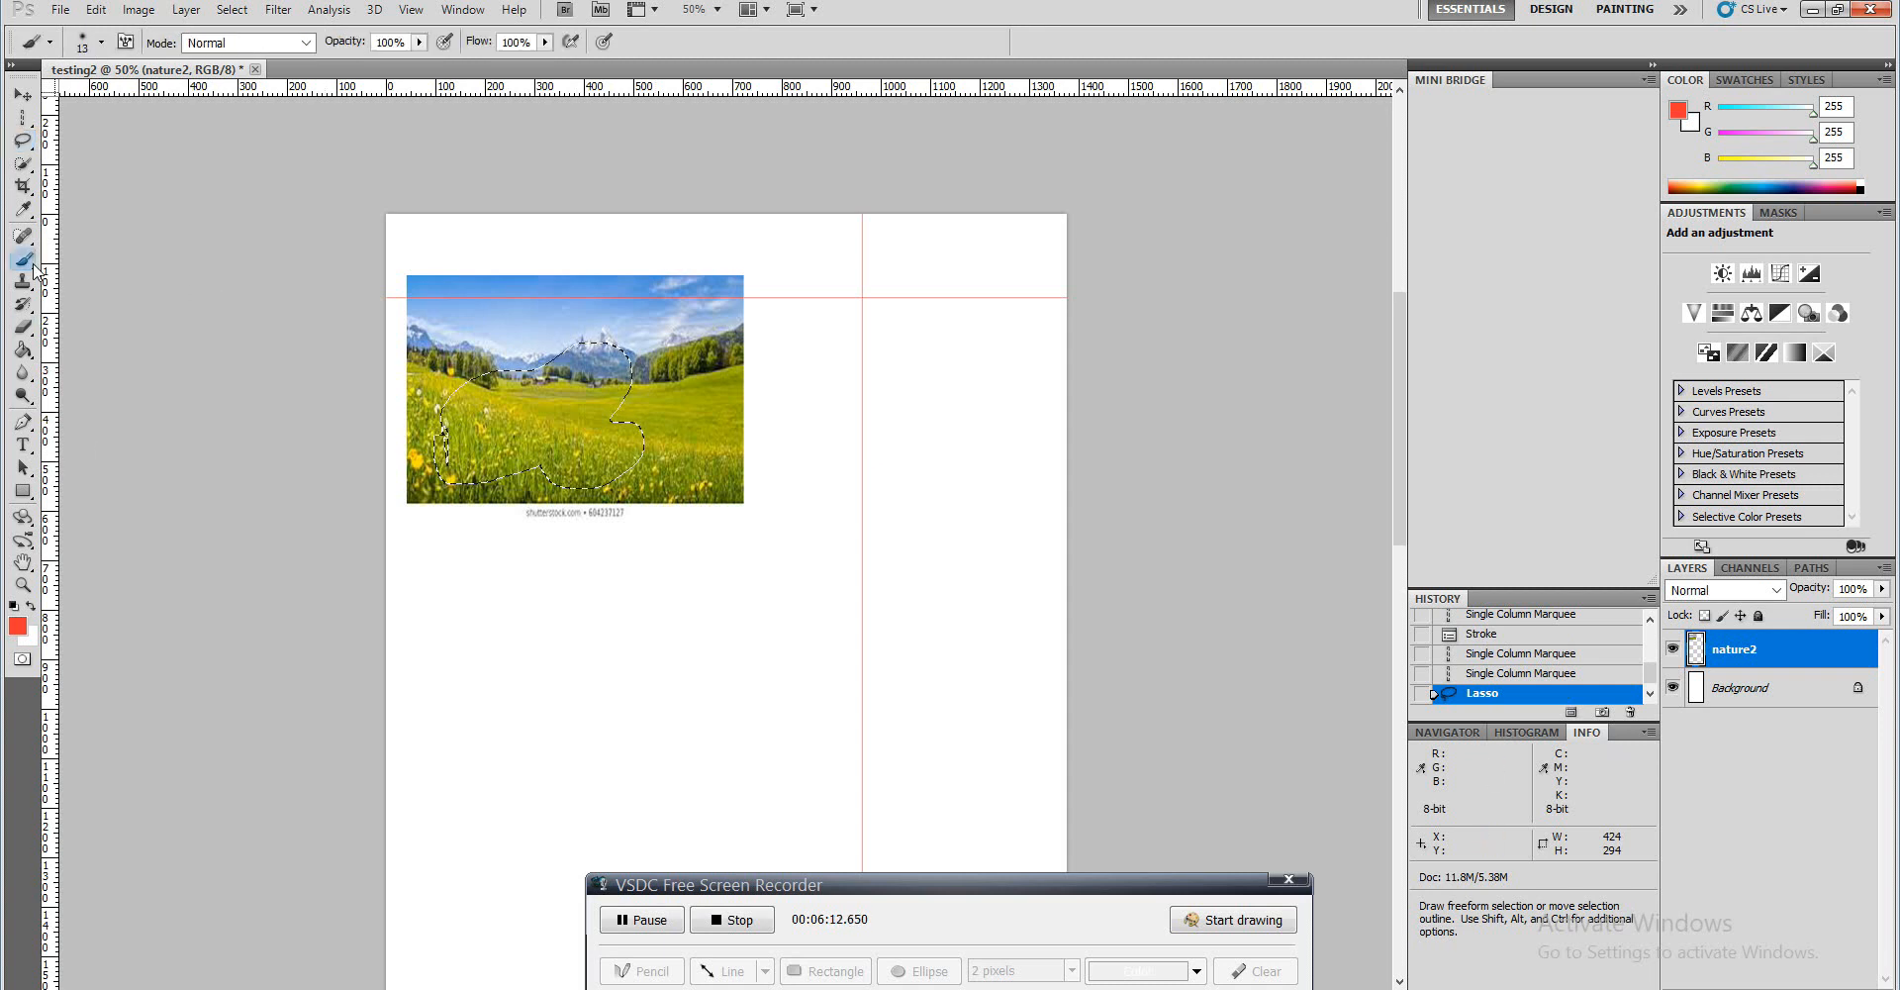
click(149, 258)
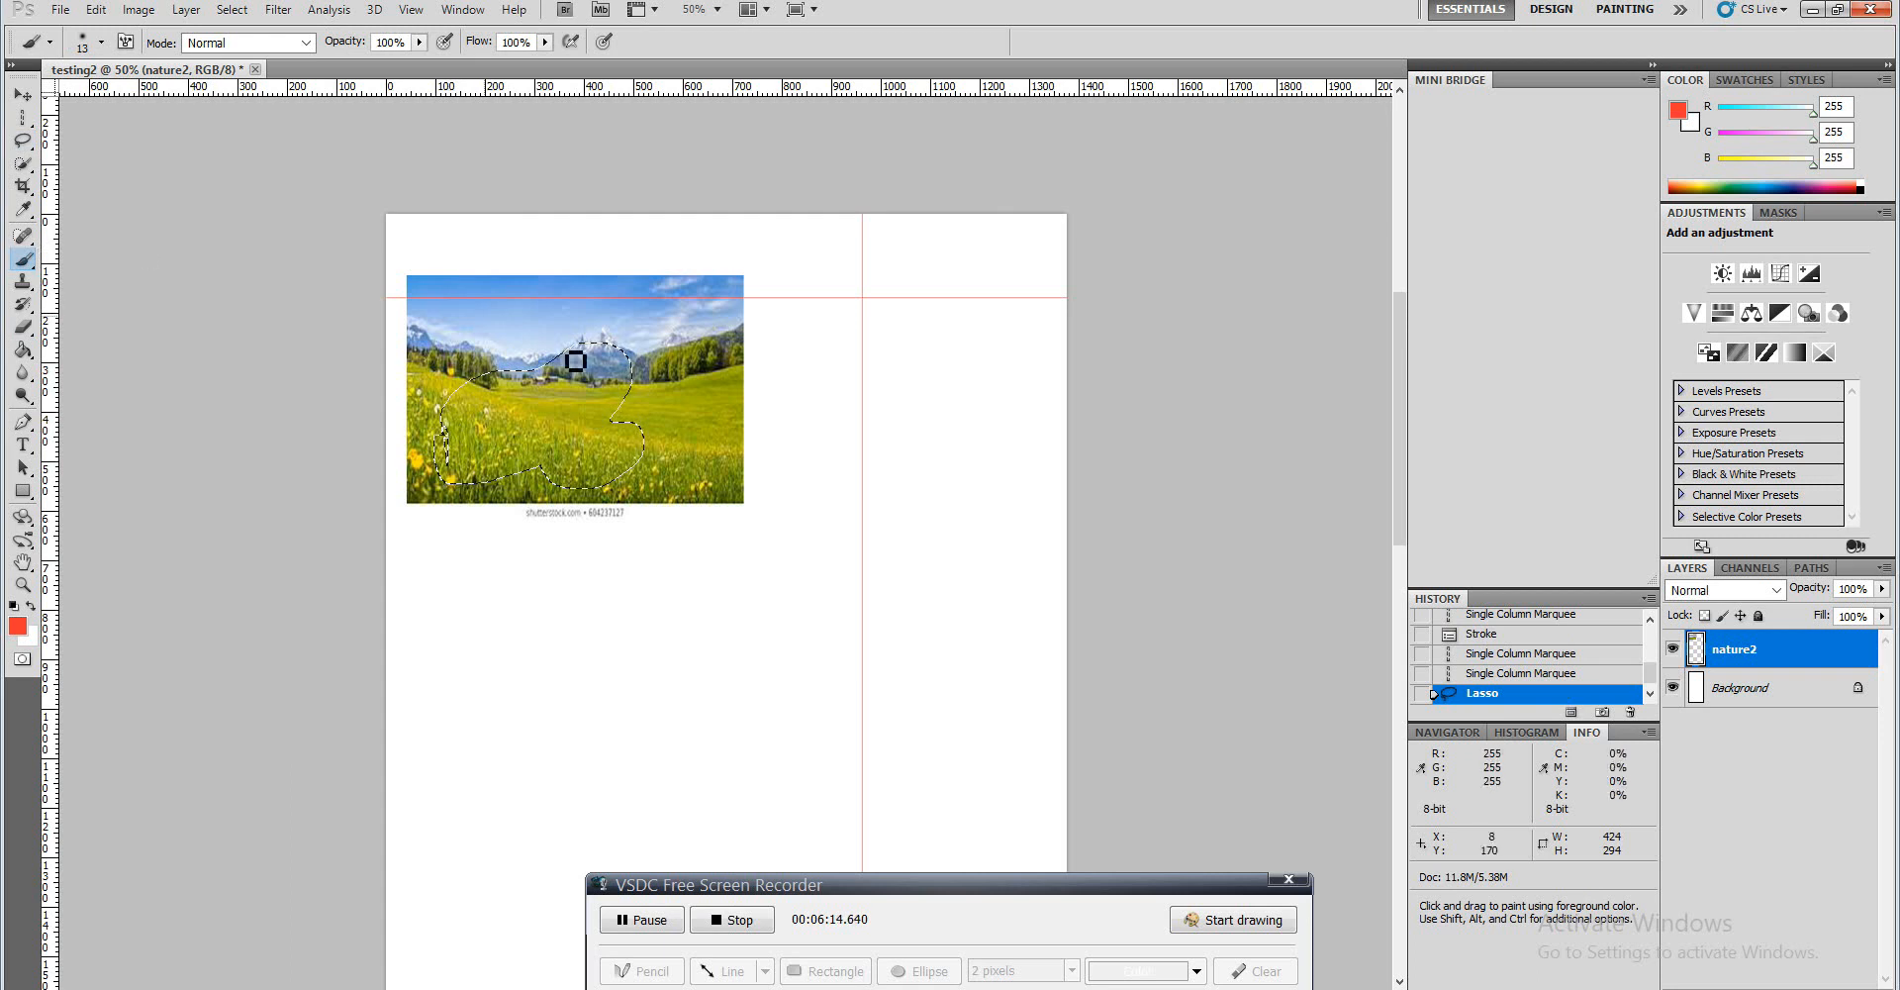
mouse_move(542, 432)
mouse_down()
mouse_move(570, 333)
mouse_move(504, 443)
mouse_move(481, 367)
mouse_move(548, 446)
mouse_move(491, 422)
mouse_move(622, 458)
mouse_move(619, 431)
mouse_move(575, 462)
mouse_move(526, 437)
mouse_move(532, 388)
mouse_move(535, 410)
mouse_move(494, 434)
mouse_up()
key(ctrl+alt+z)
key(ctrl+alt+z)
key(ctrl+alt+z)
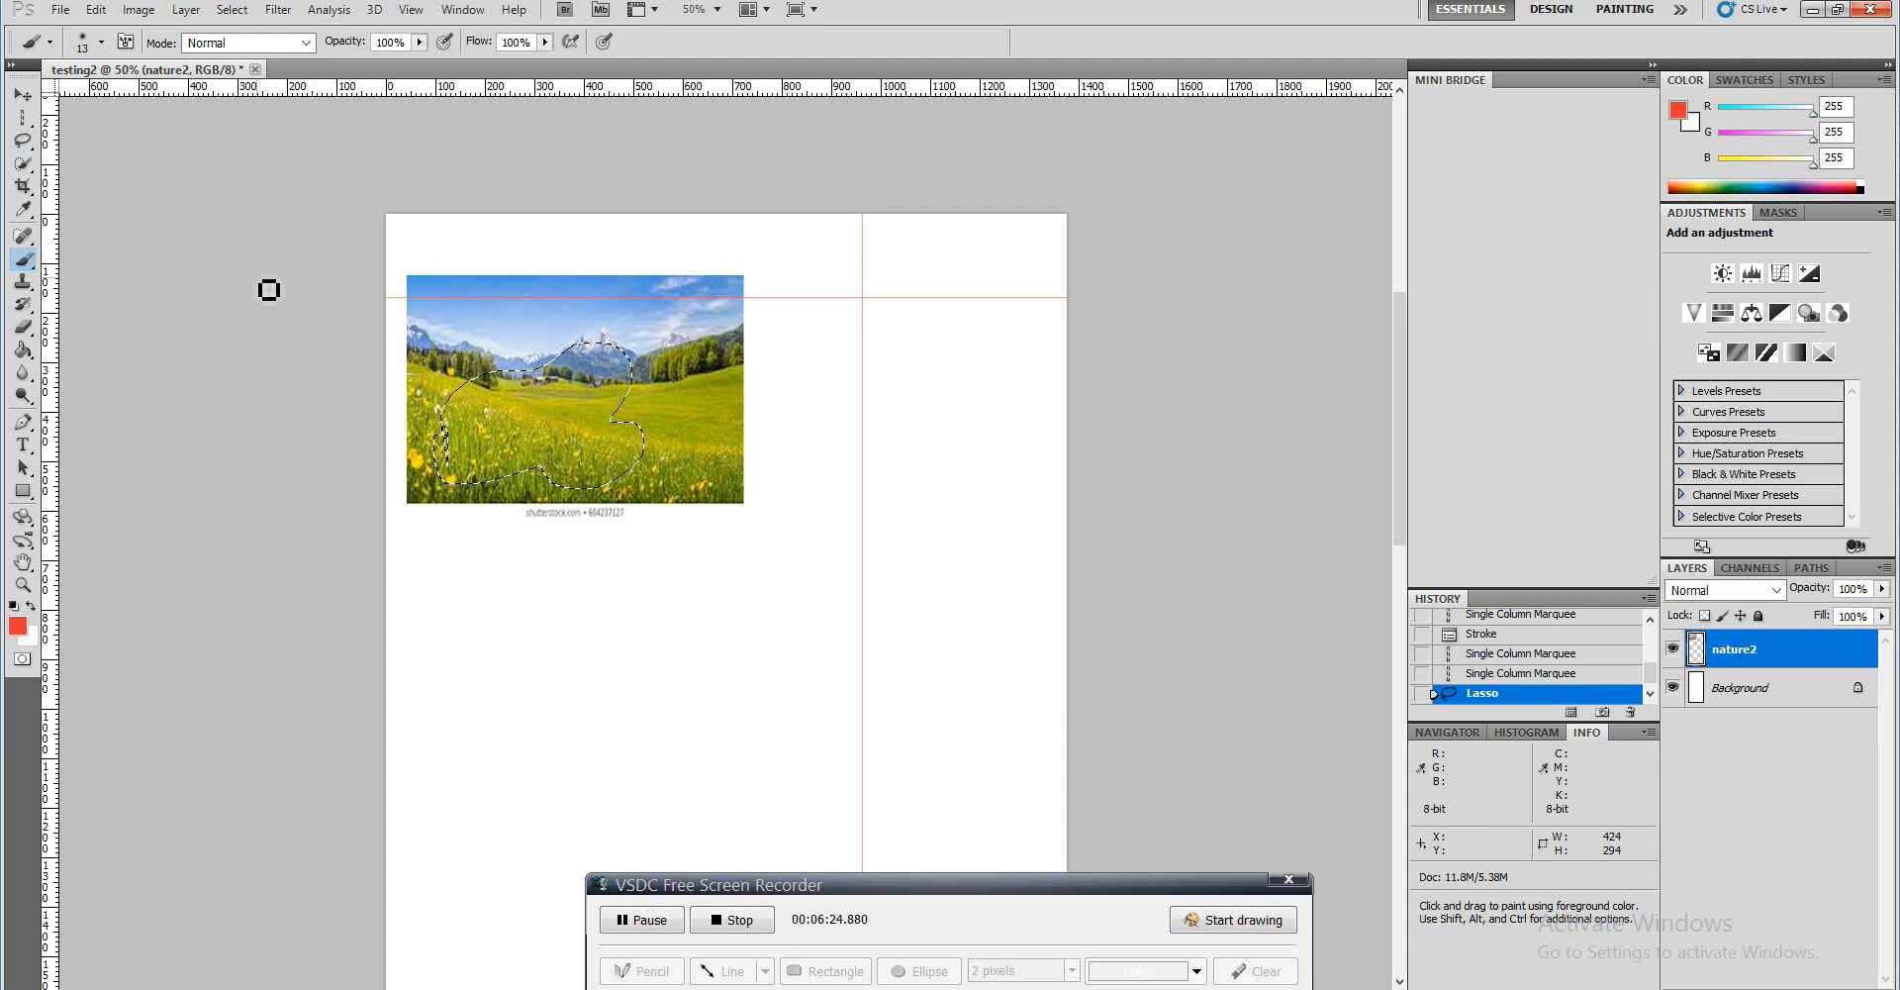
Outline a closed Polygonal Lasso selection of about 490 × 250 pixels around the mountains and upper meadow
click(26, 147)
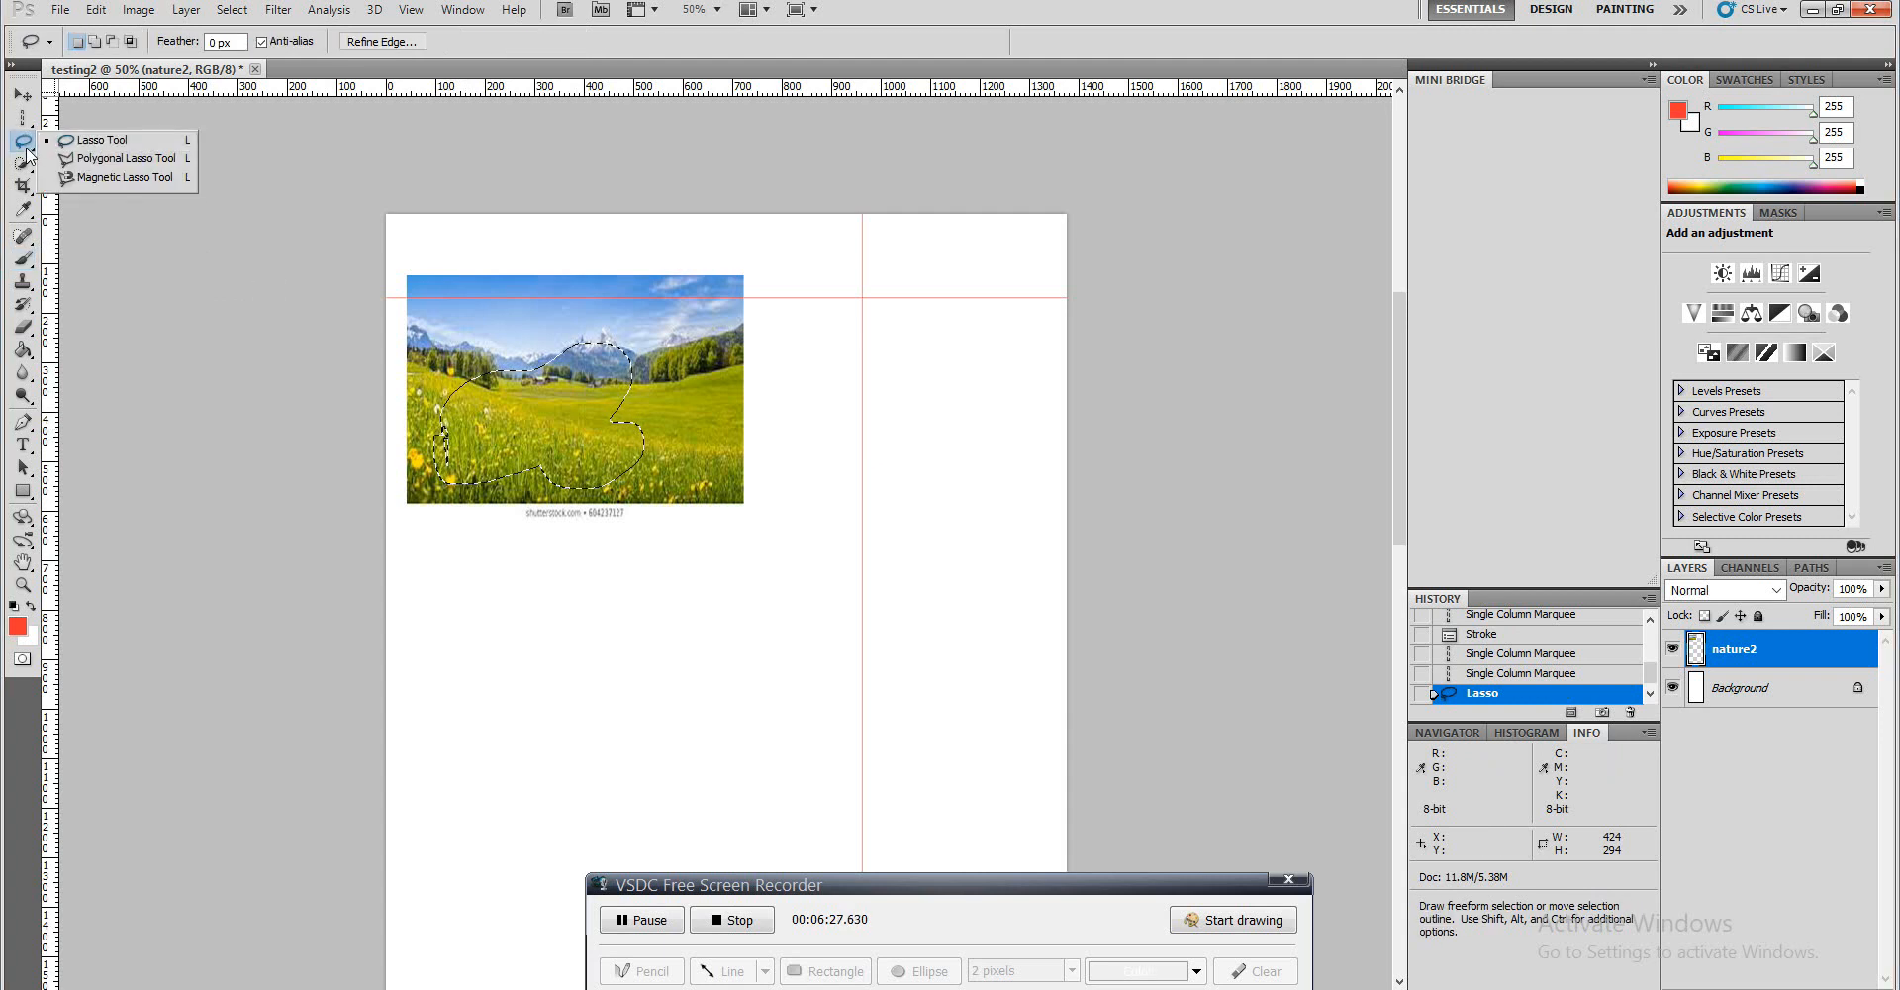
click(102, 165)
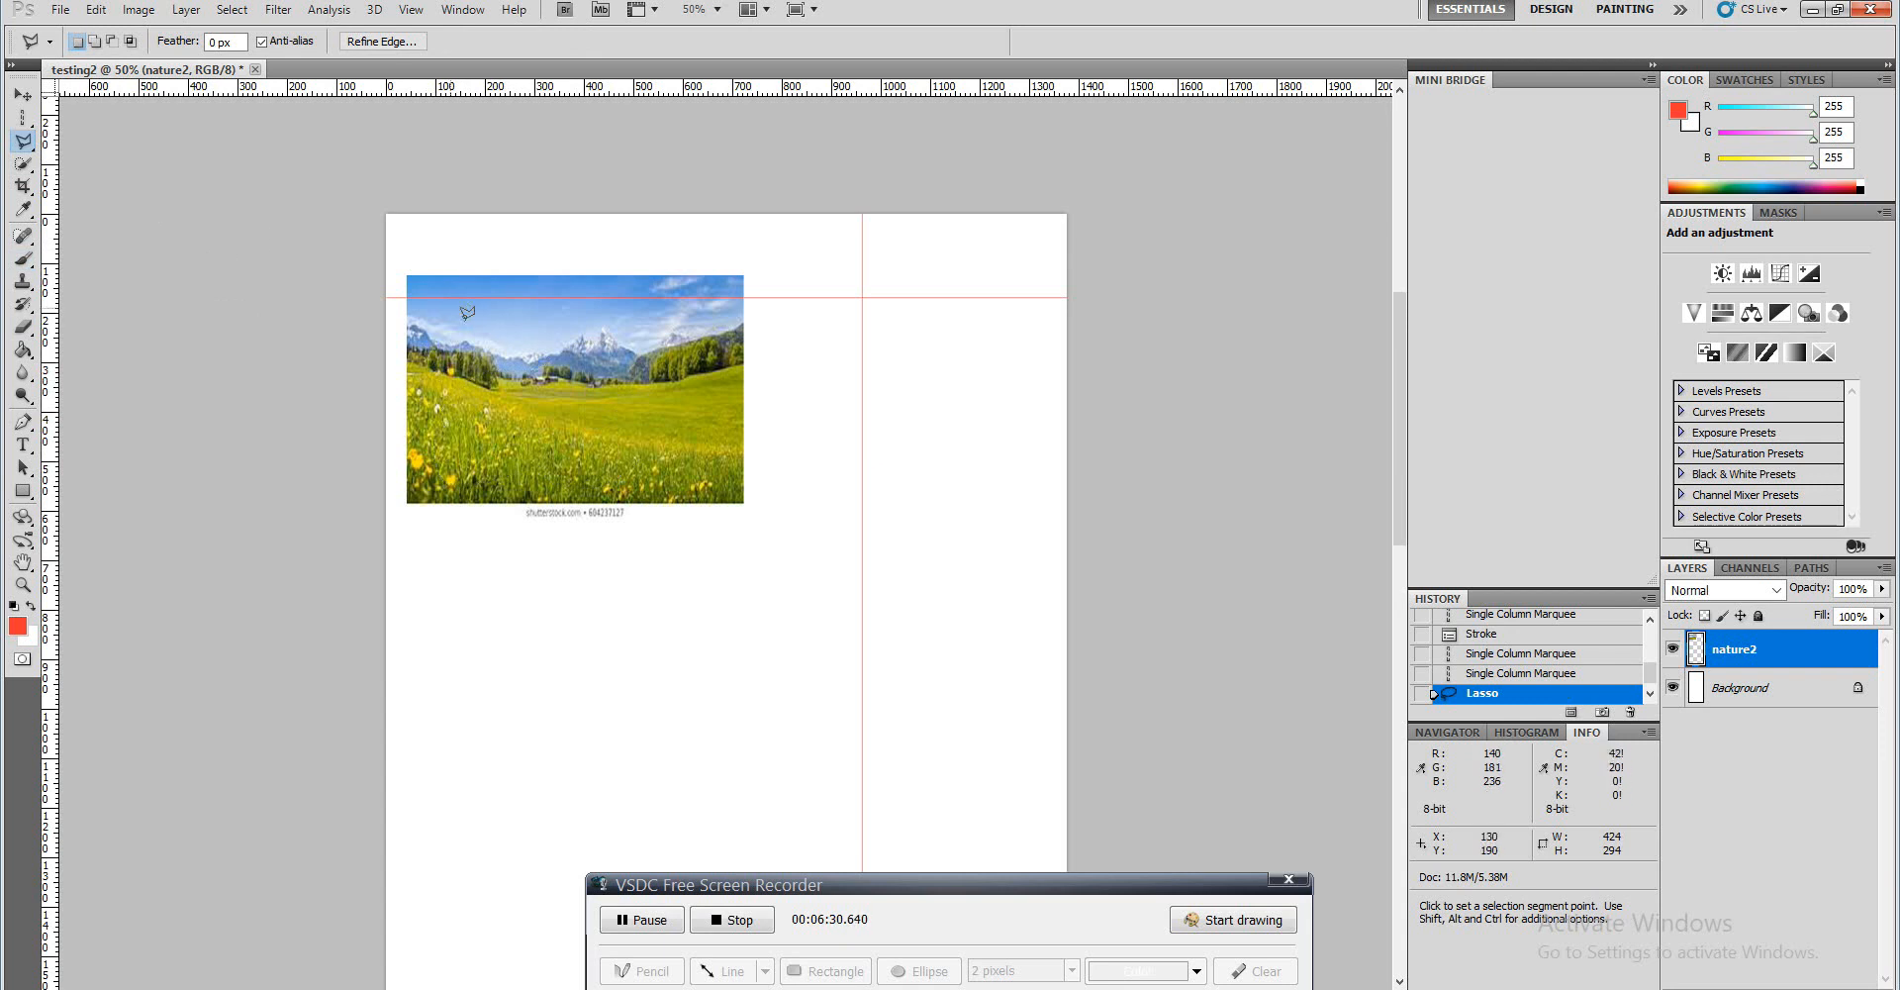
click(515, 340)
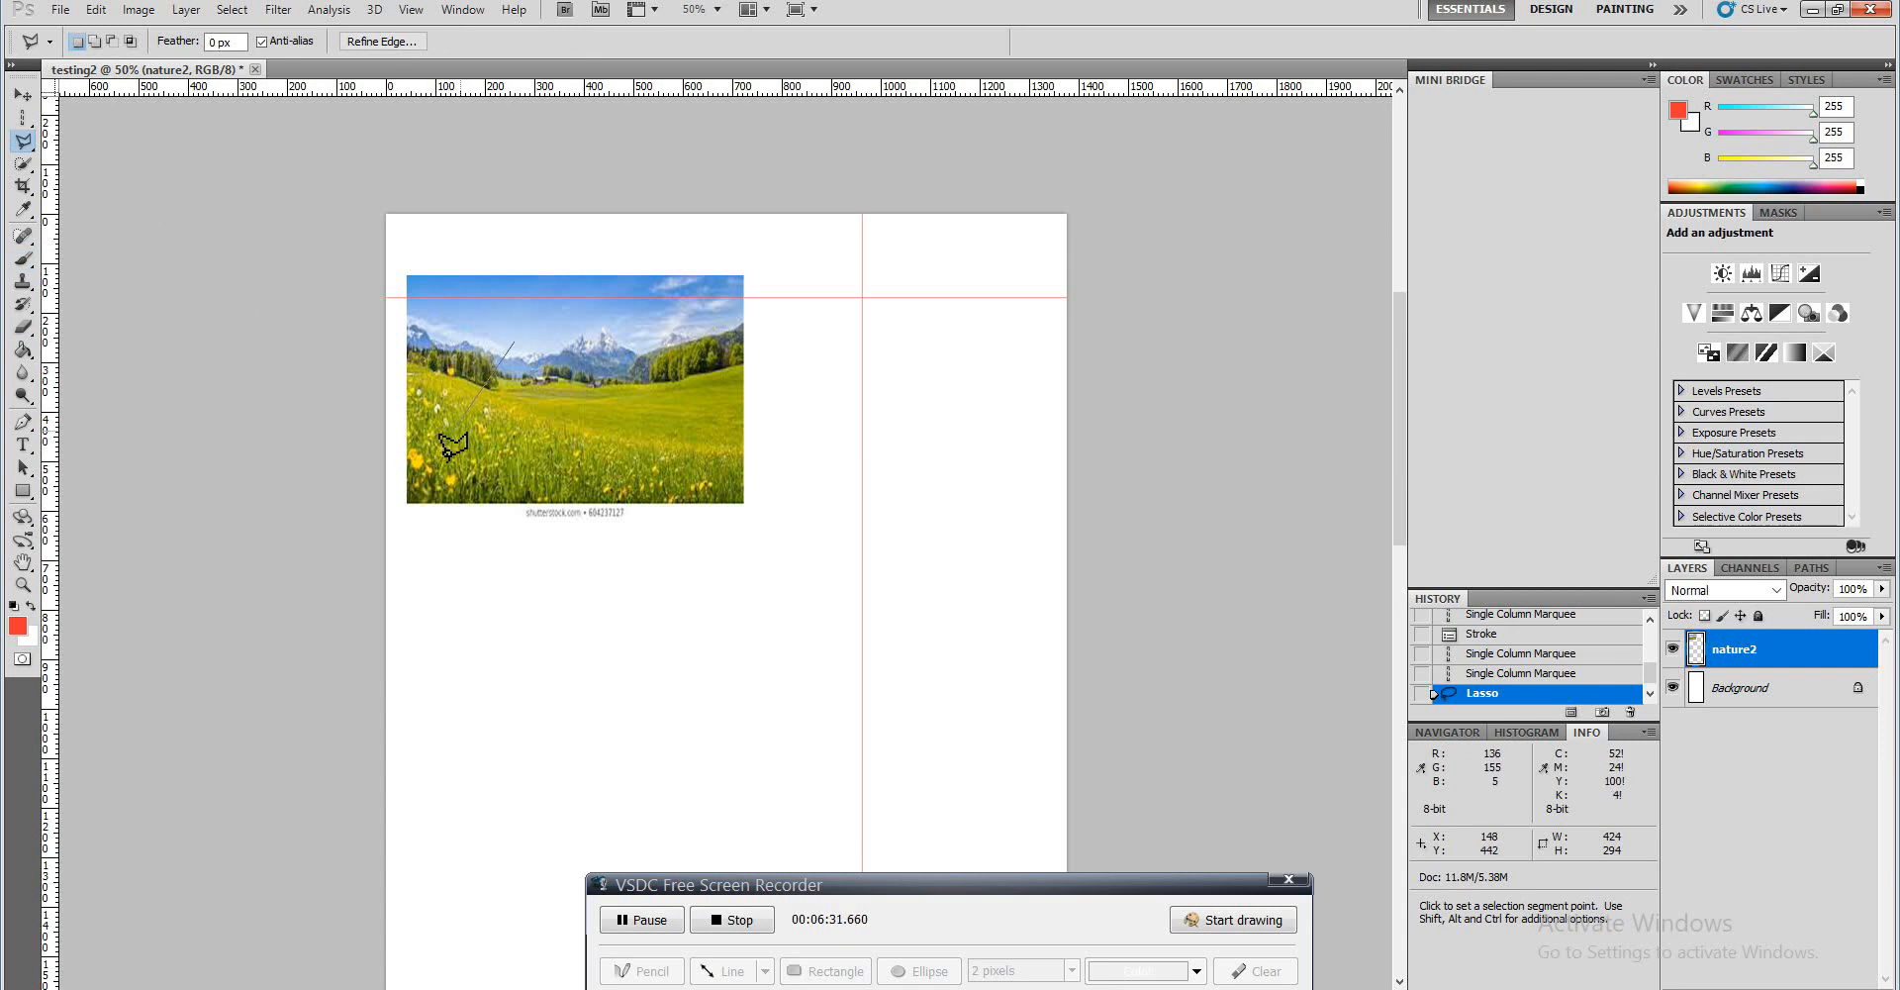
click(587, 431)
click(653, 346)
click(611, 318)
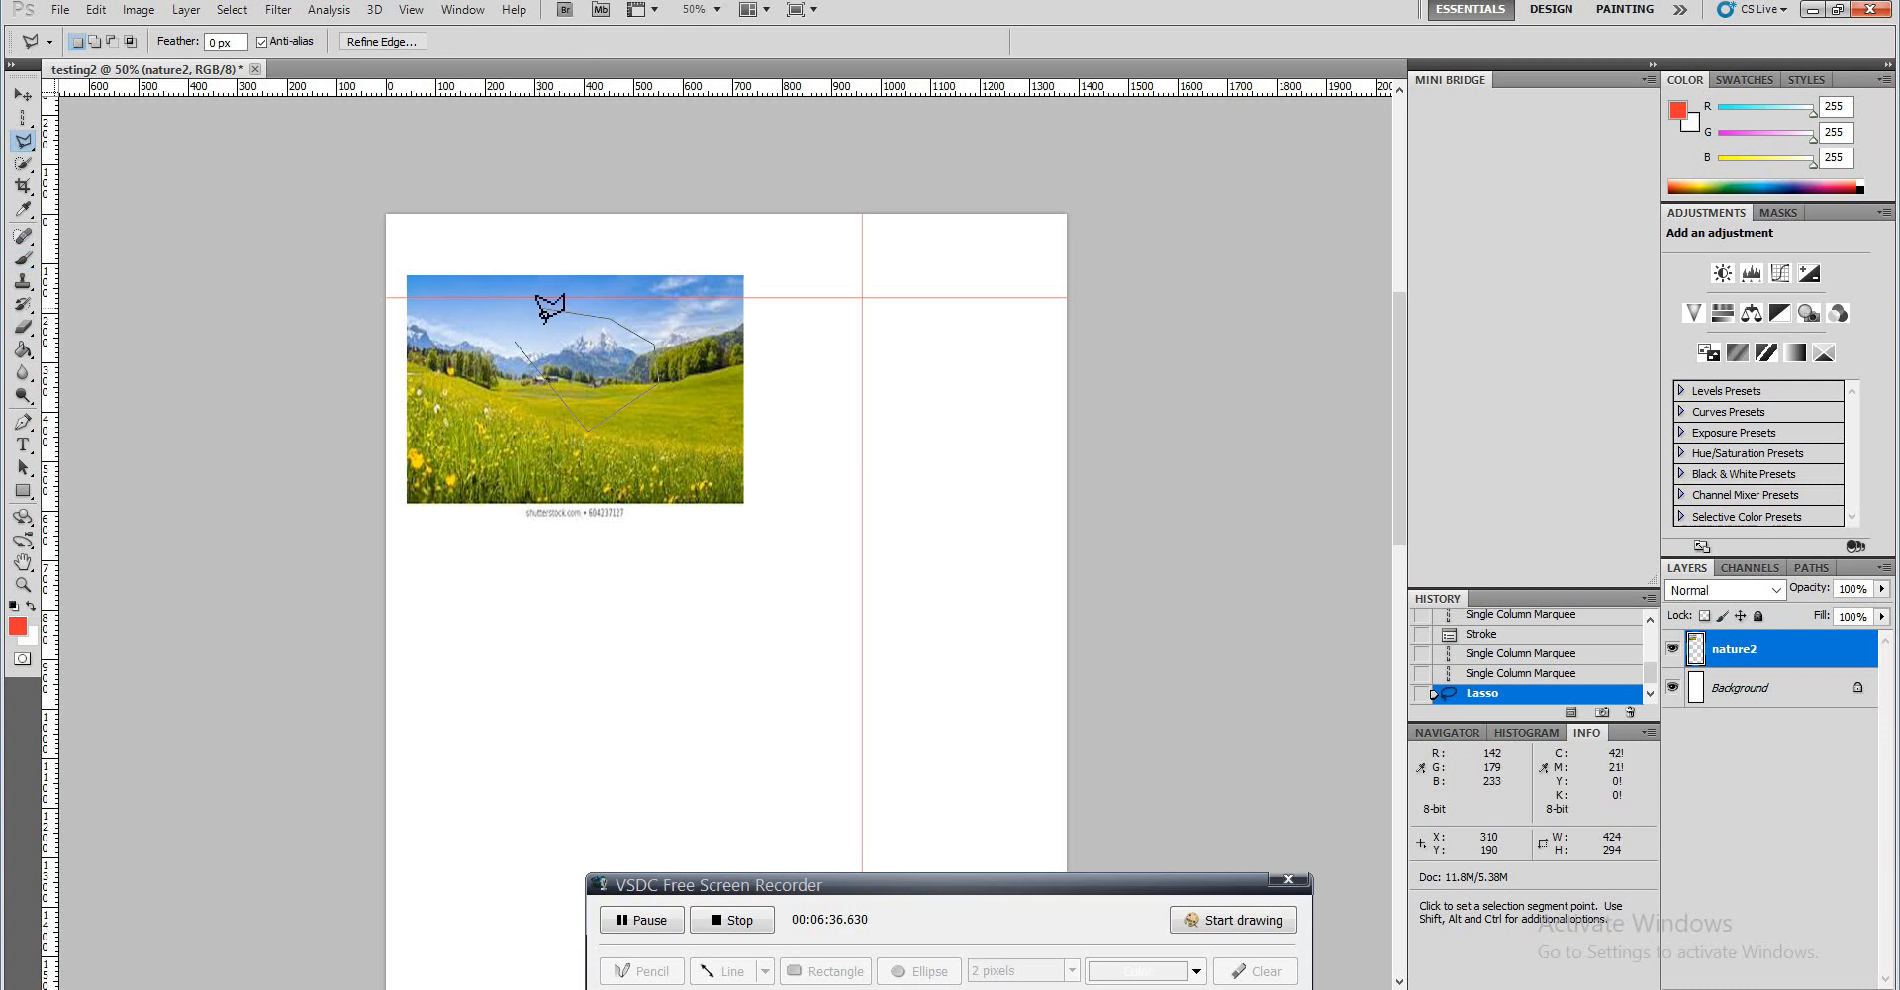
click(539, 308)
click(432, 324)
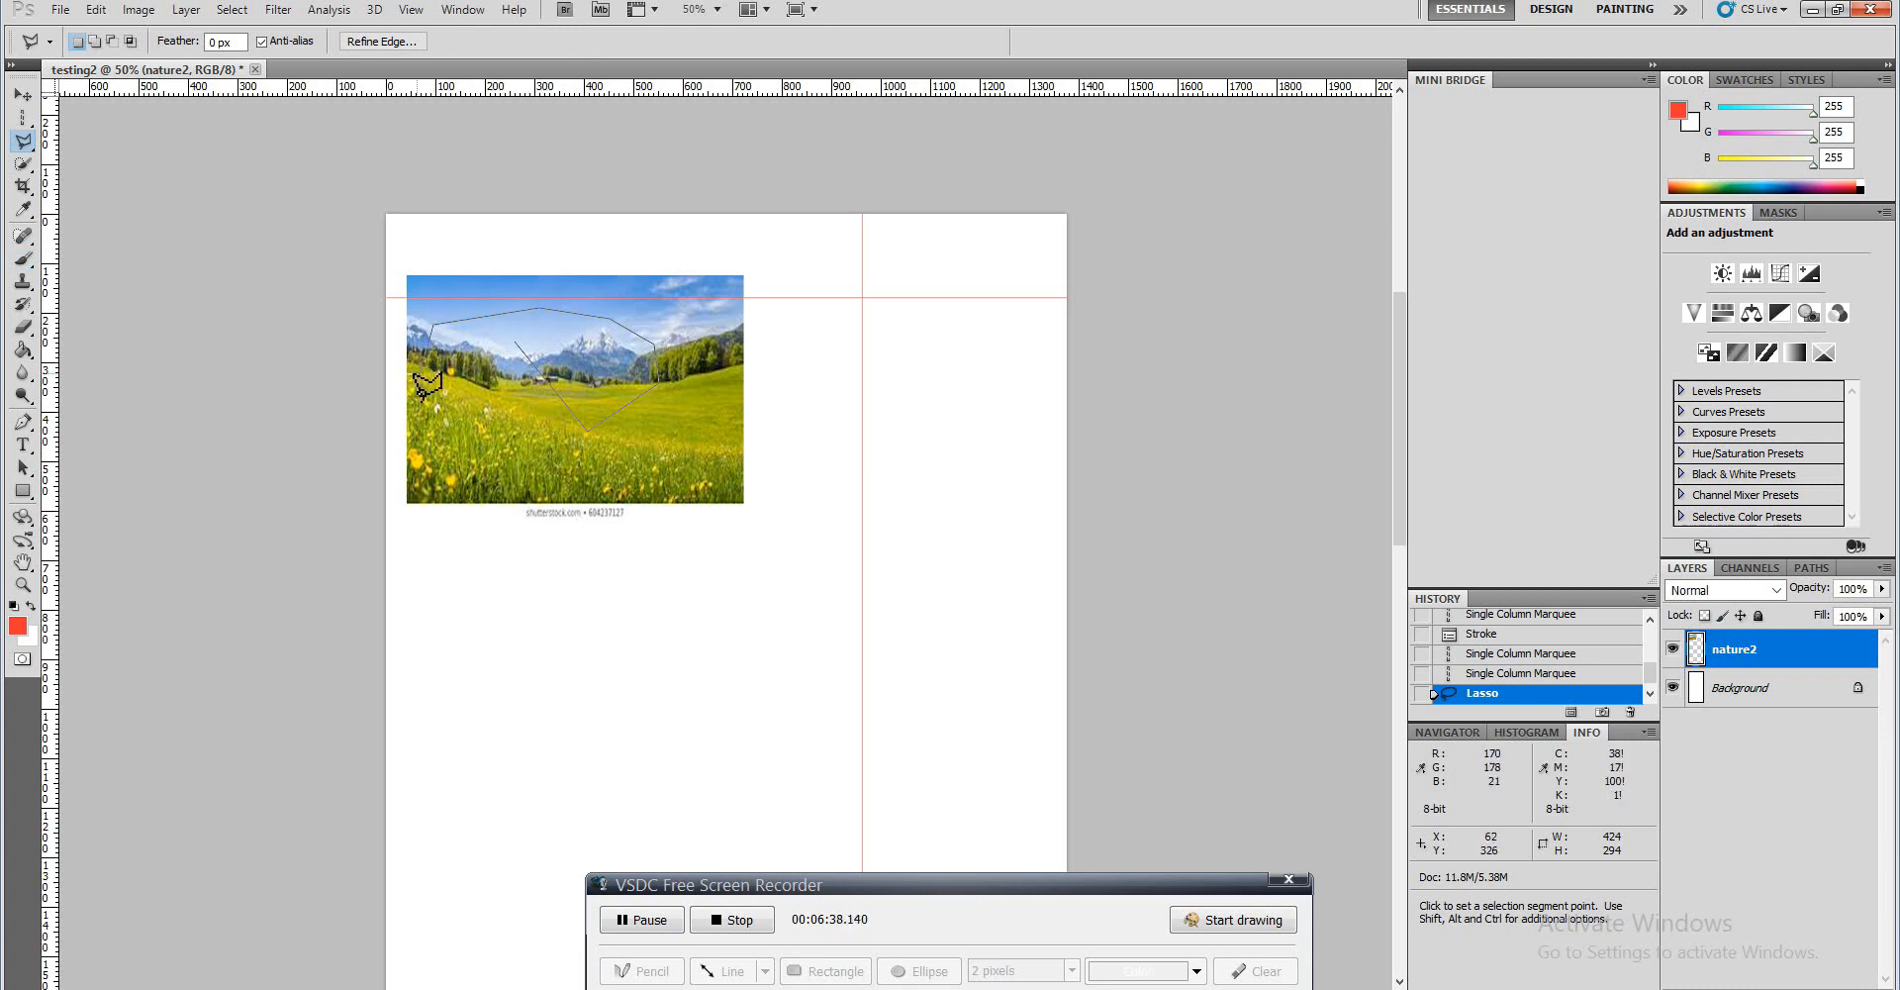
click(419, 389)
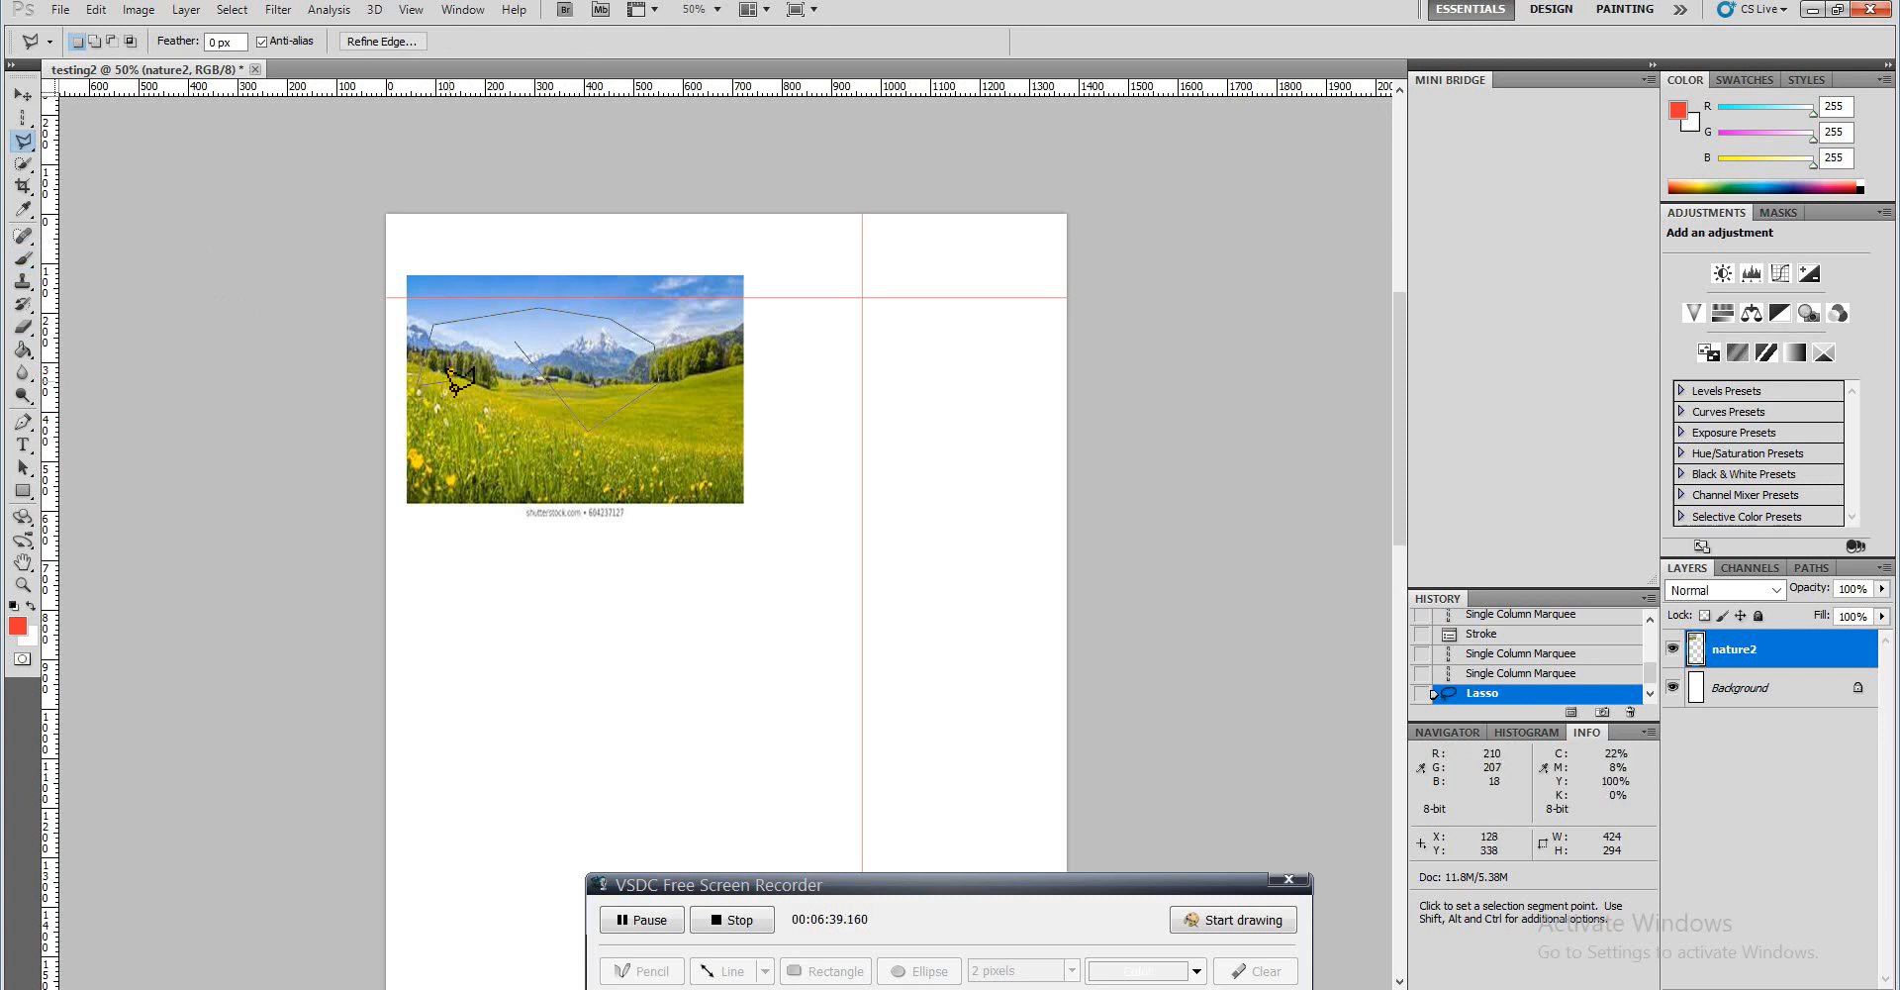
double_click(517, 342)
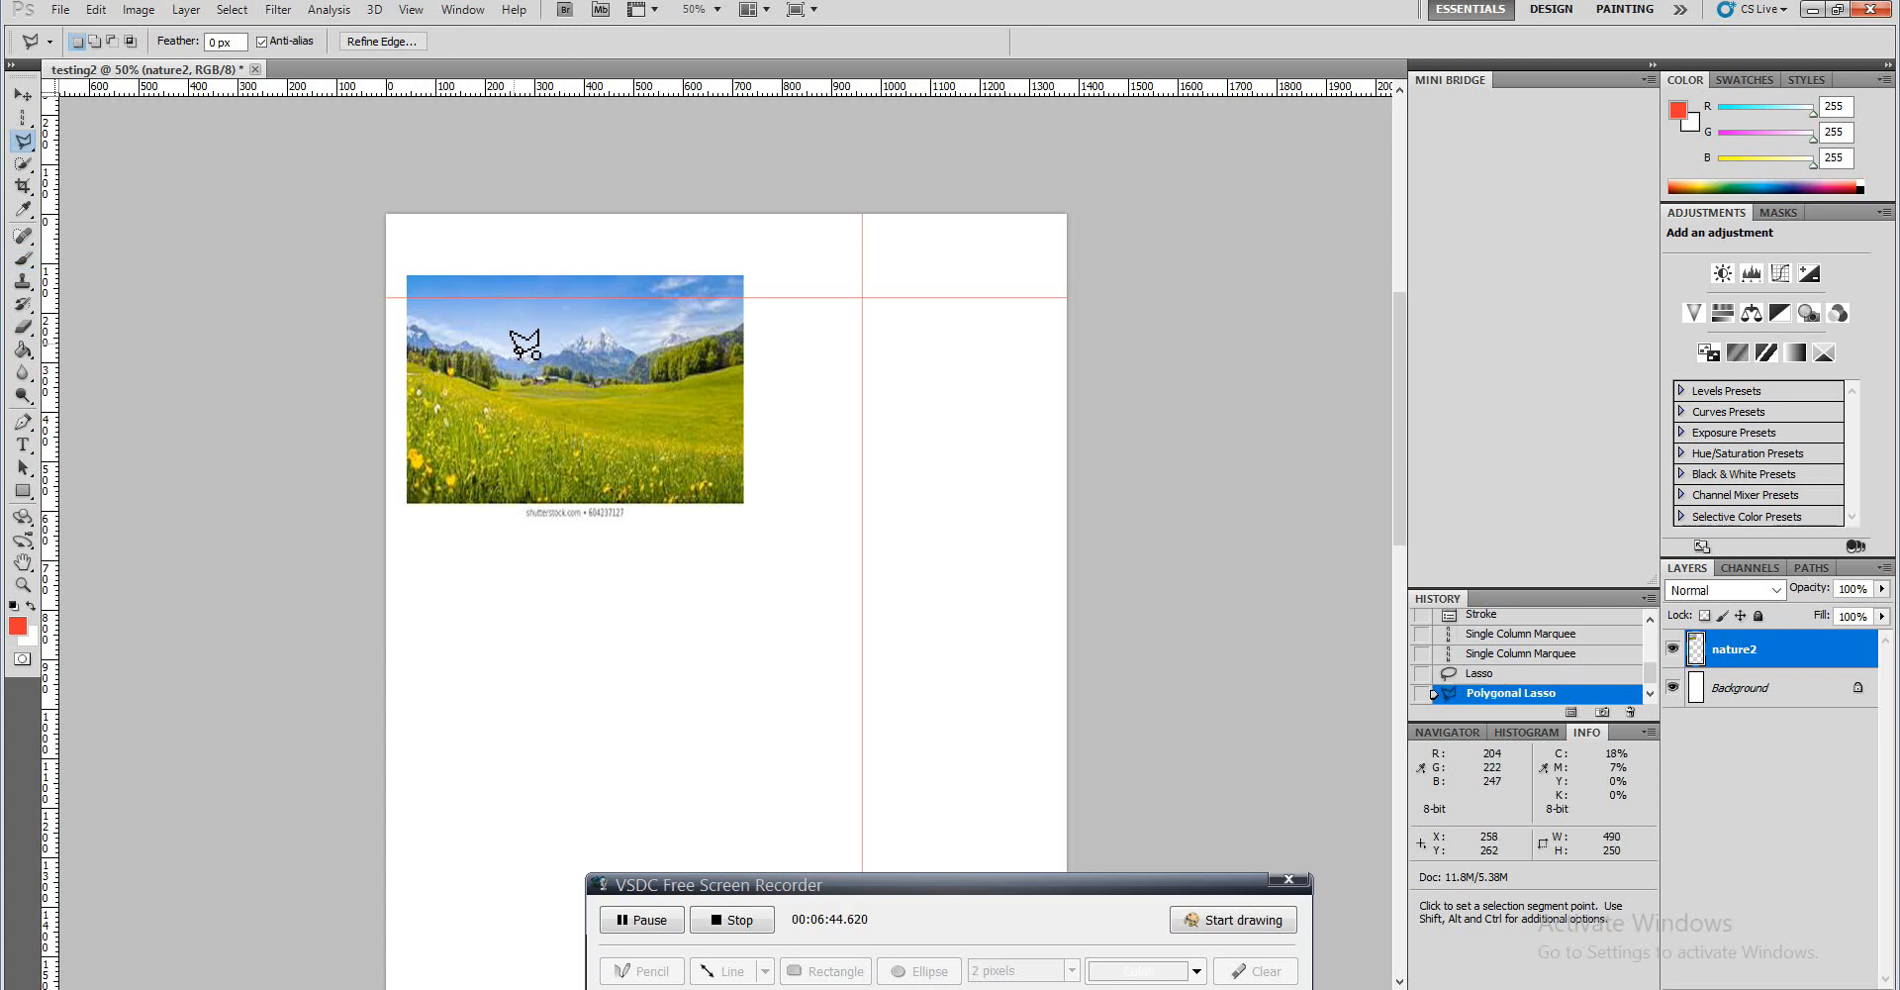
Replace the selection with a smaller Polygonal Lasso shape of about 344 × 146 pixels around the tree line
click(440, 380)
click(458, 412)
click(599, 413)
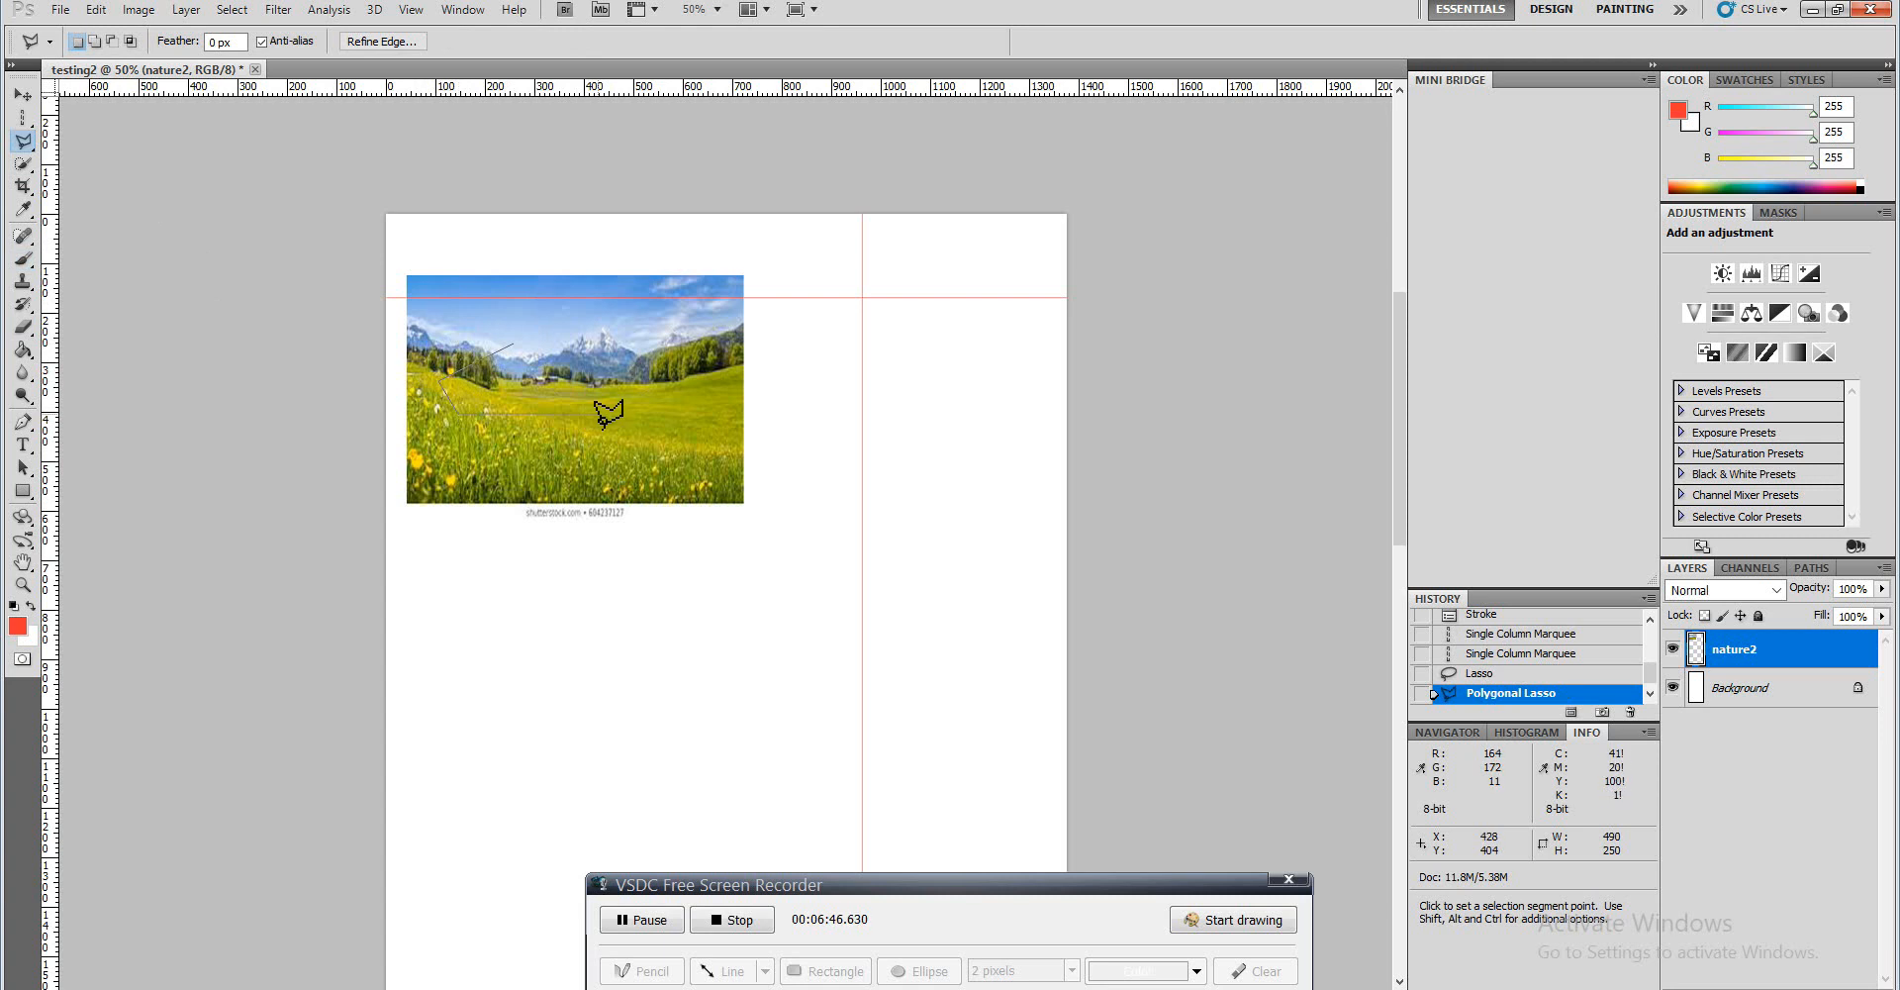
click(607, 348)
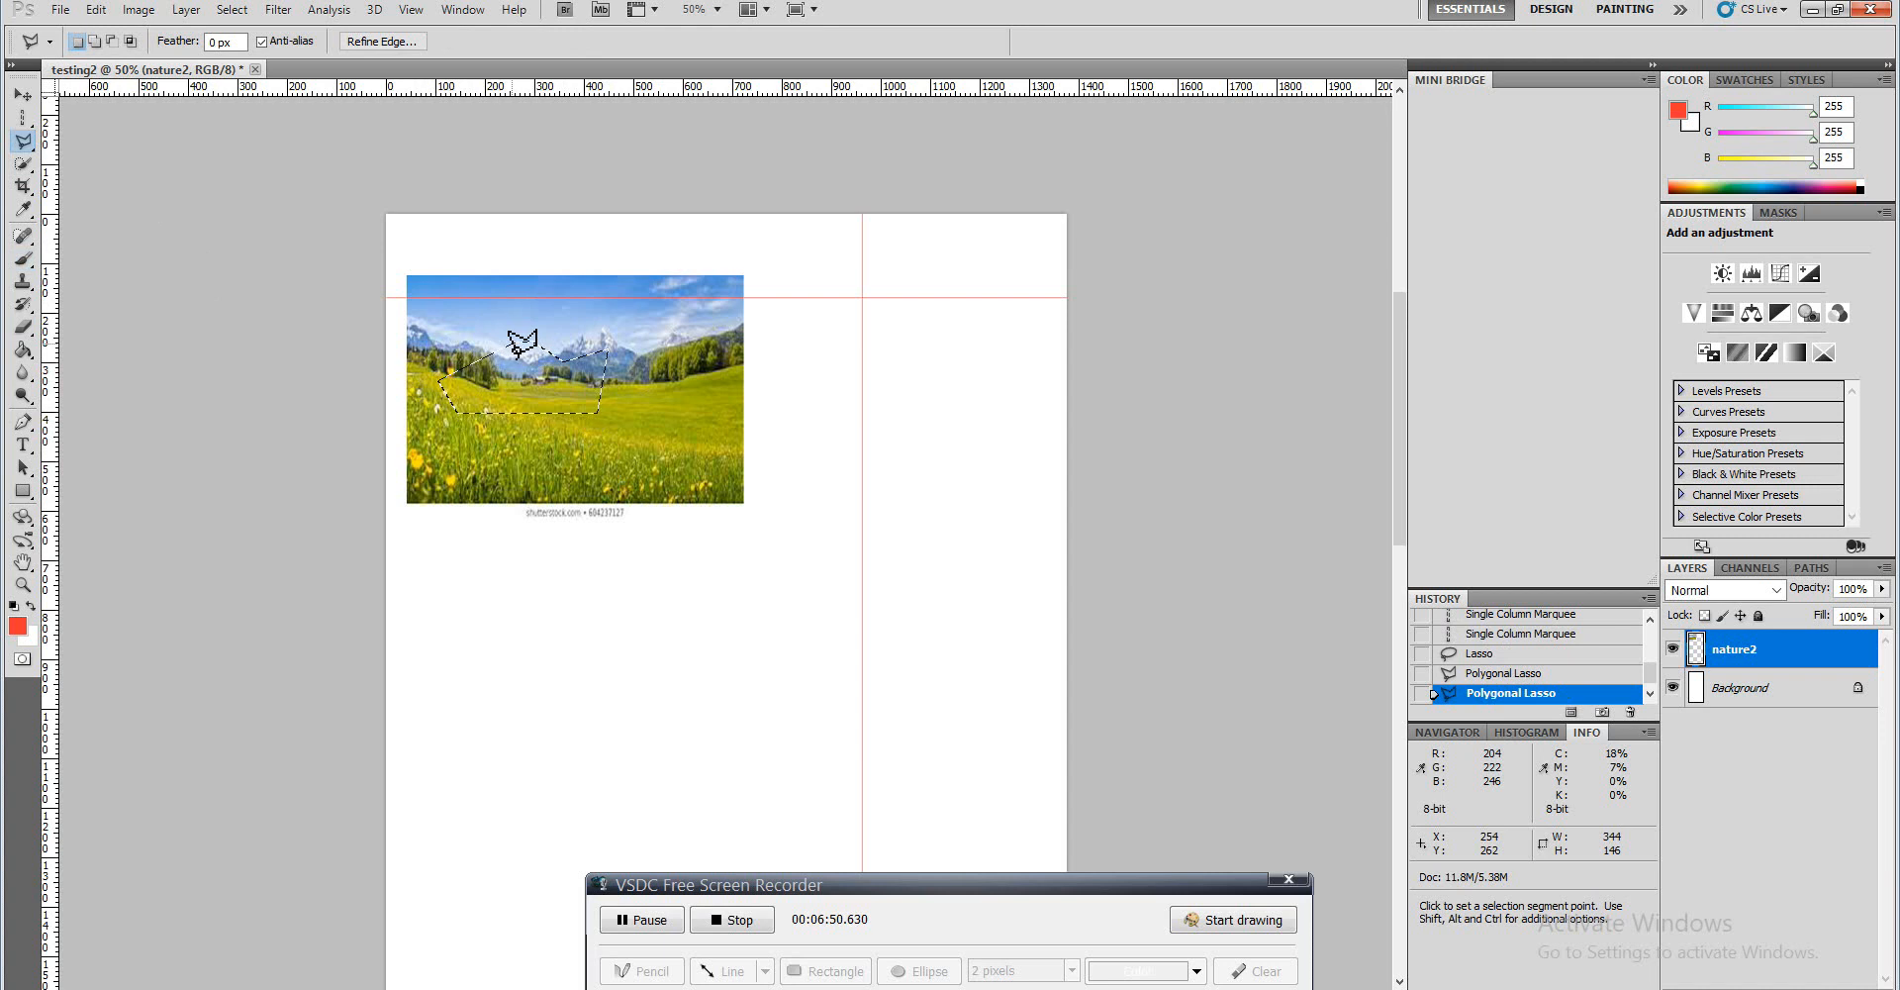
Trace a Magnetic Lasso selection of about 418 × 271 pixels along the mountain ridge and around the meadow
click(23, 148)
click(132, 178)
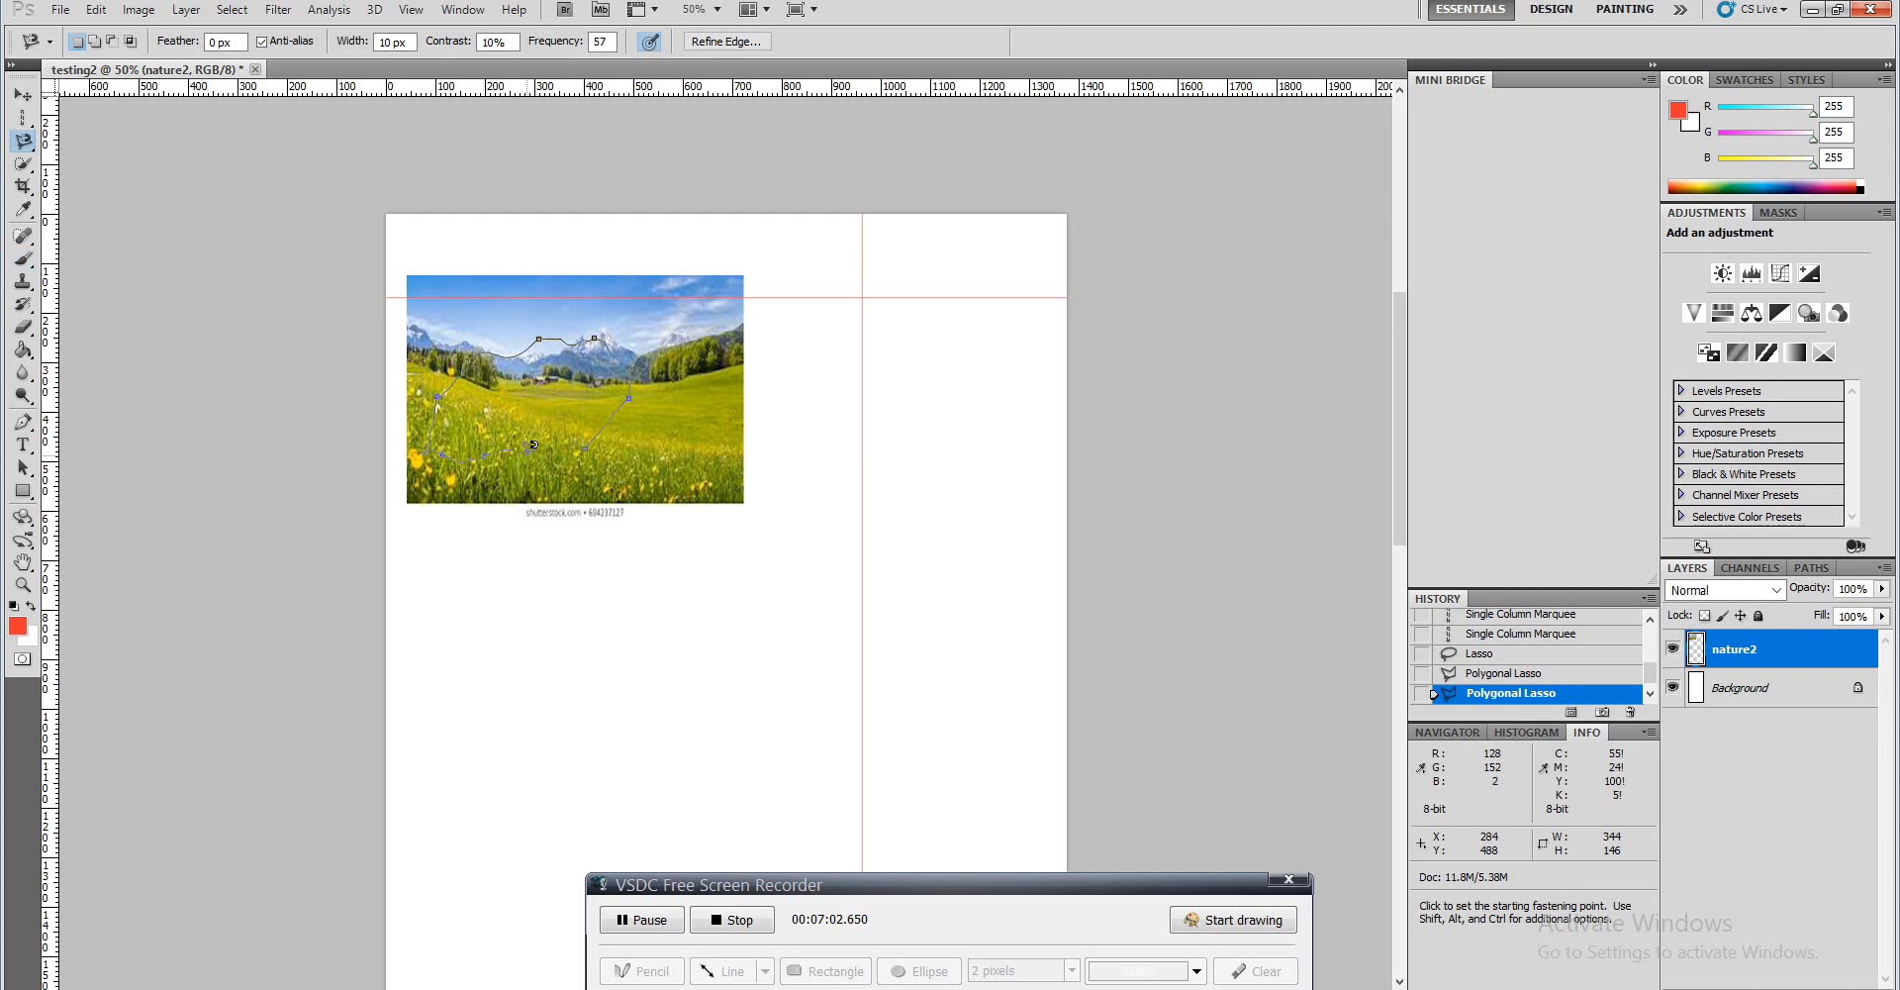
double_click(593, 436)
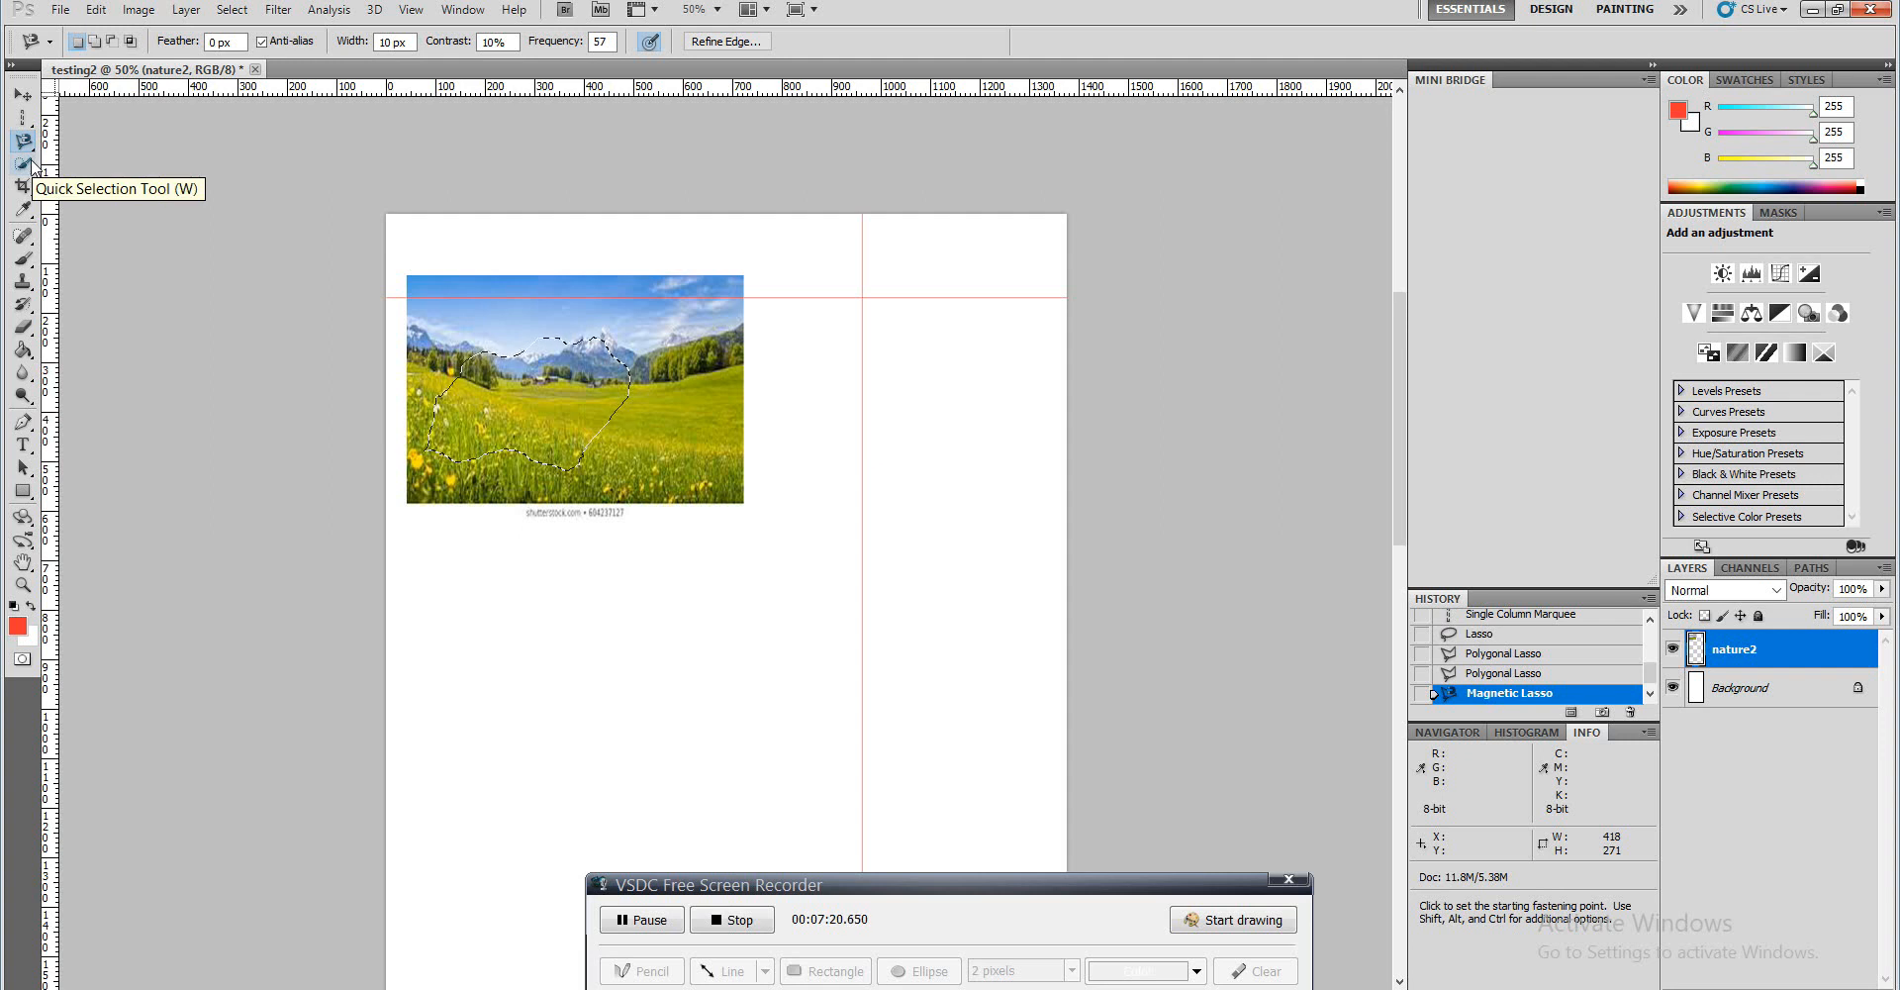
Try the Magic Wand on the sky, clear that selection, and select similar green pixels across the meadow instead
click(31, 161)
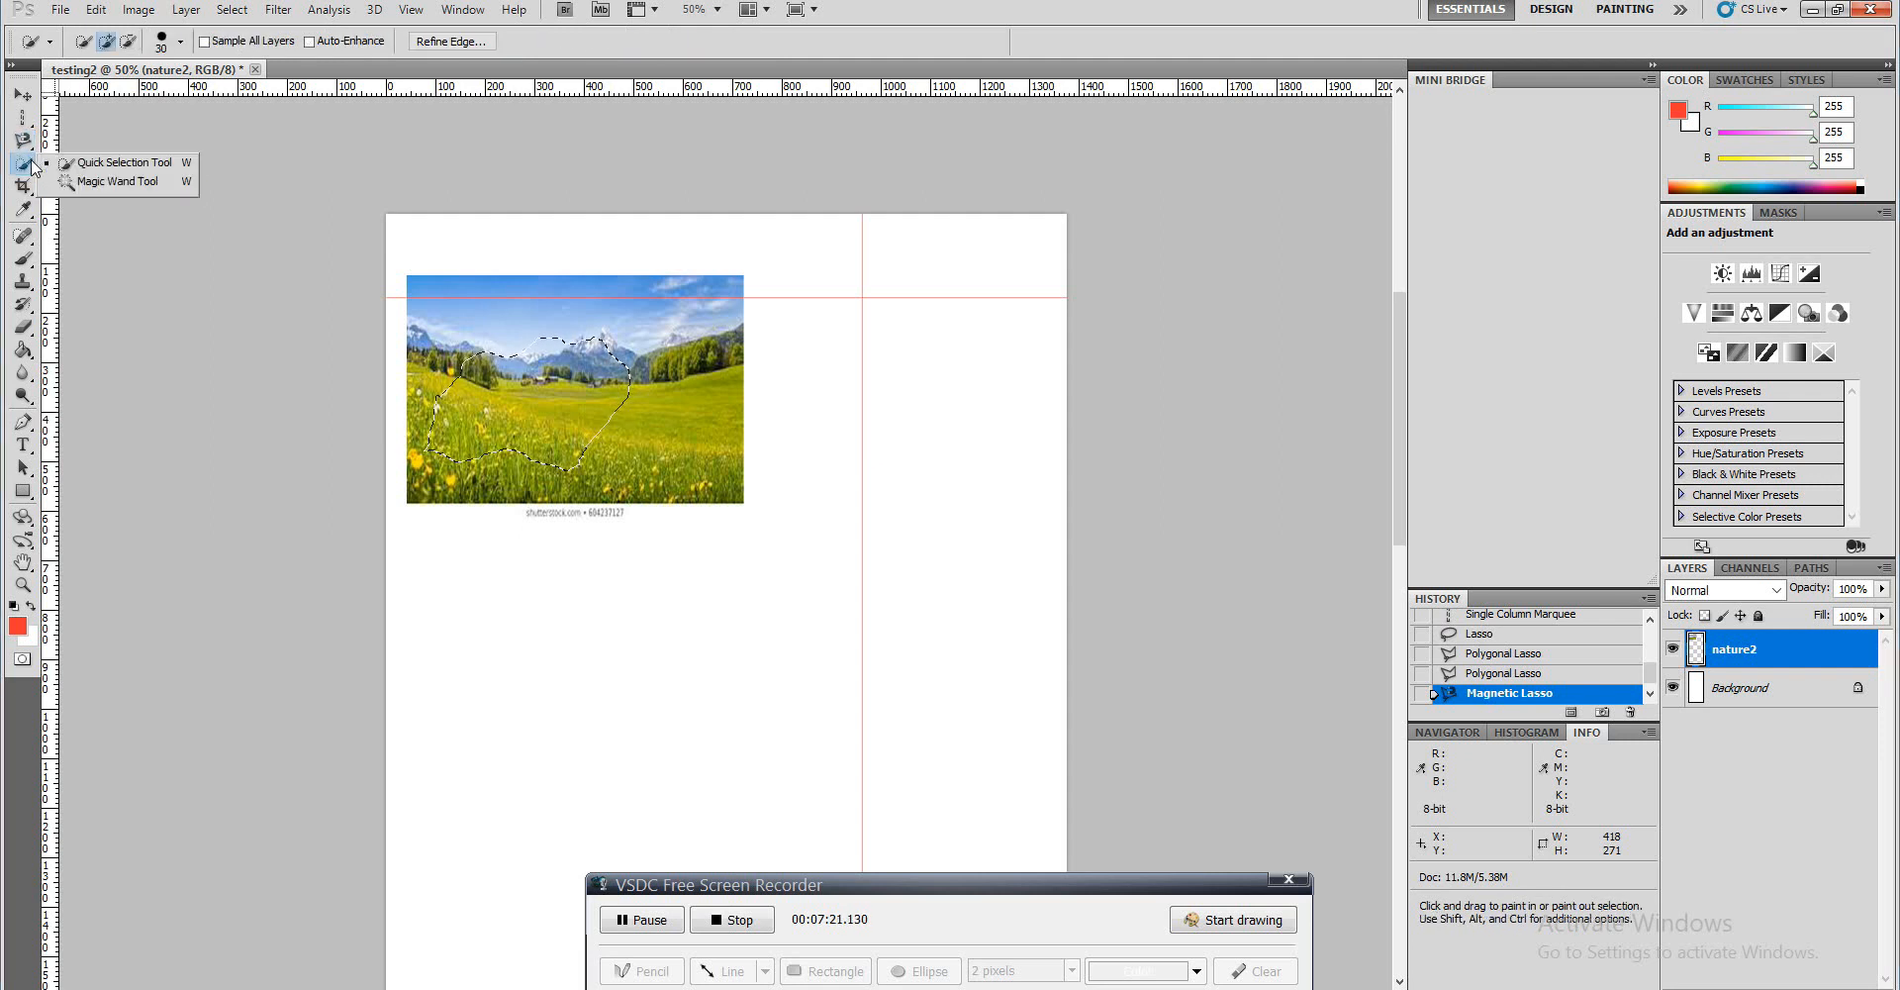
click(119, 180)
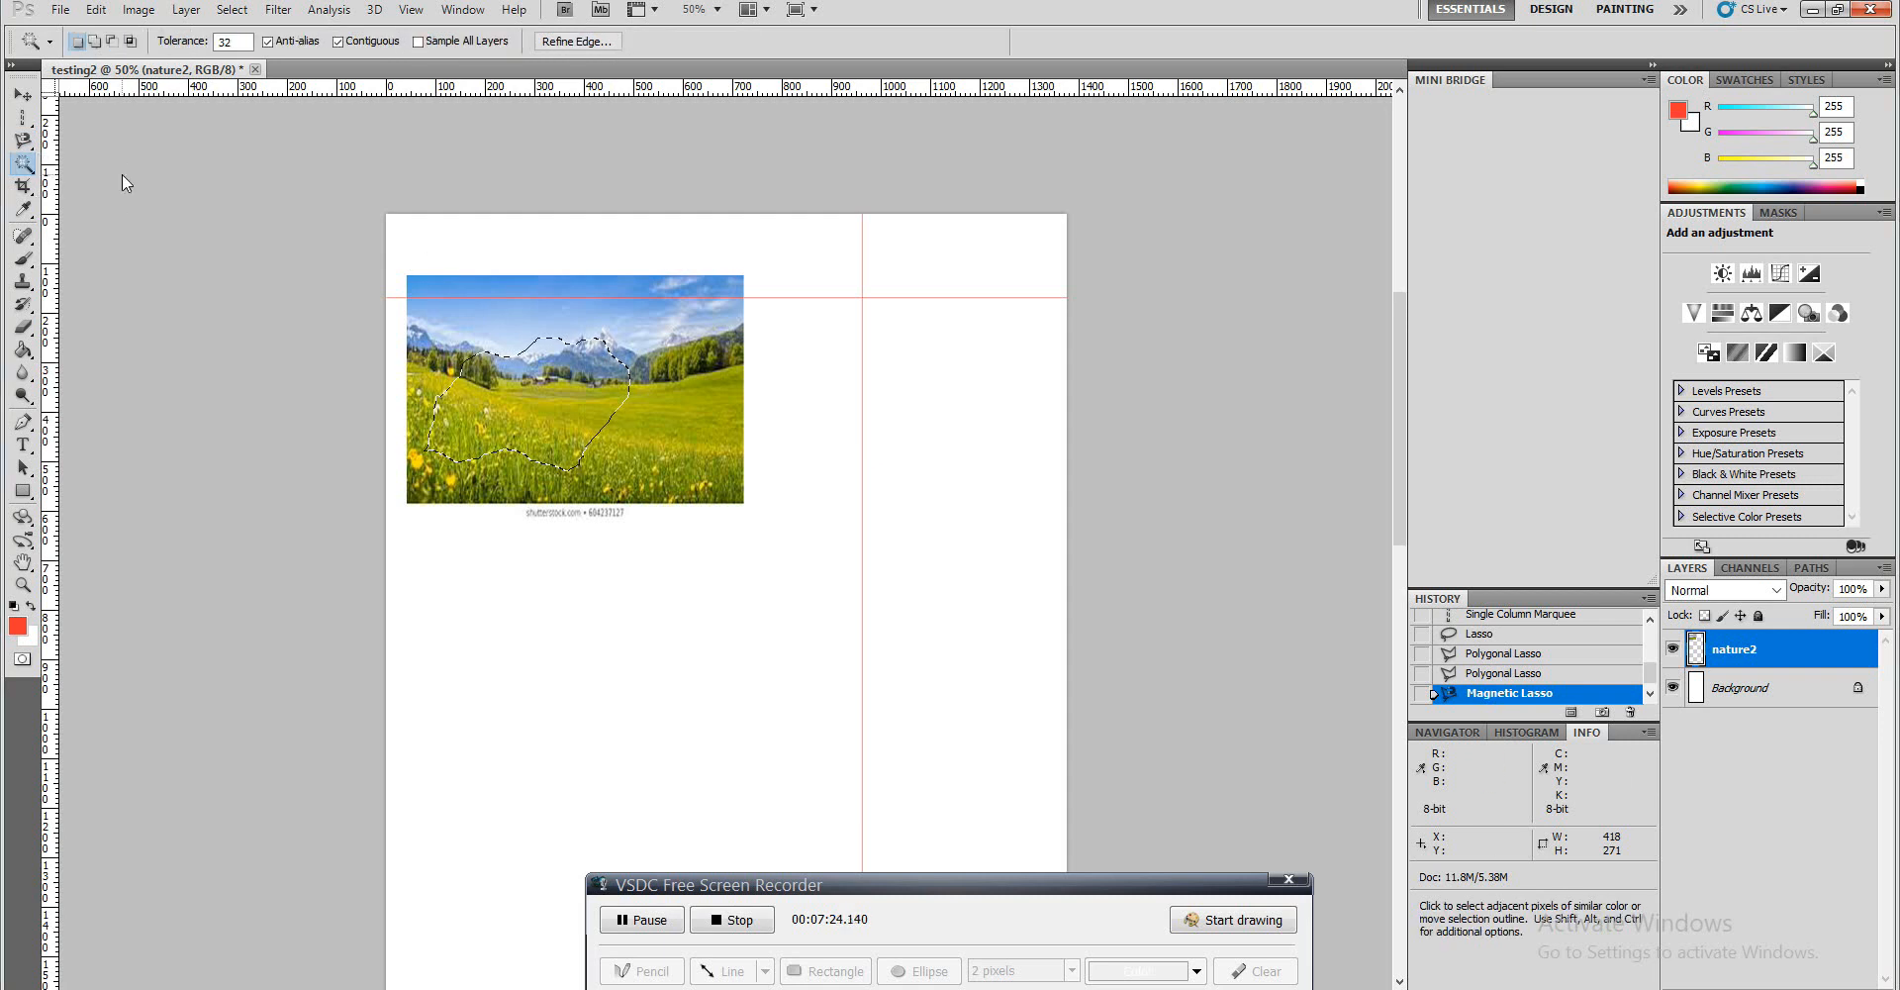
click(455, 325)
key(ctrl+d)
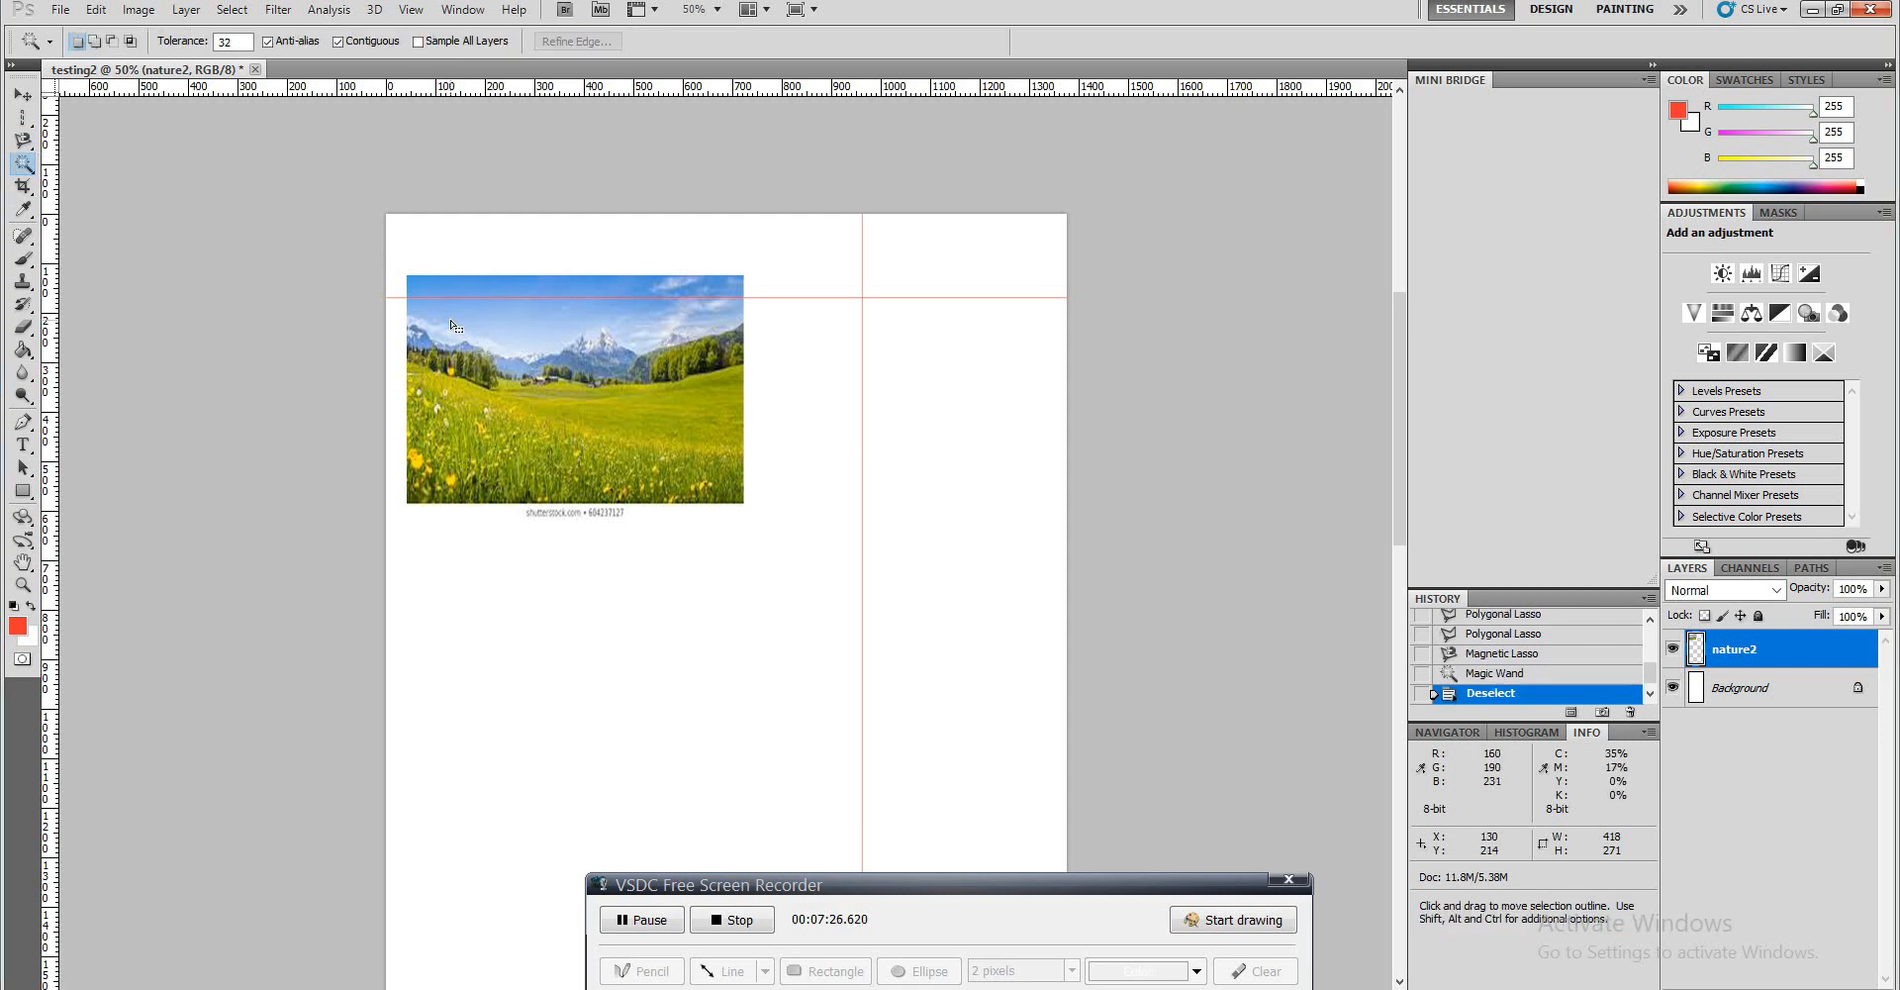
click(473, 432)
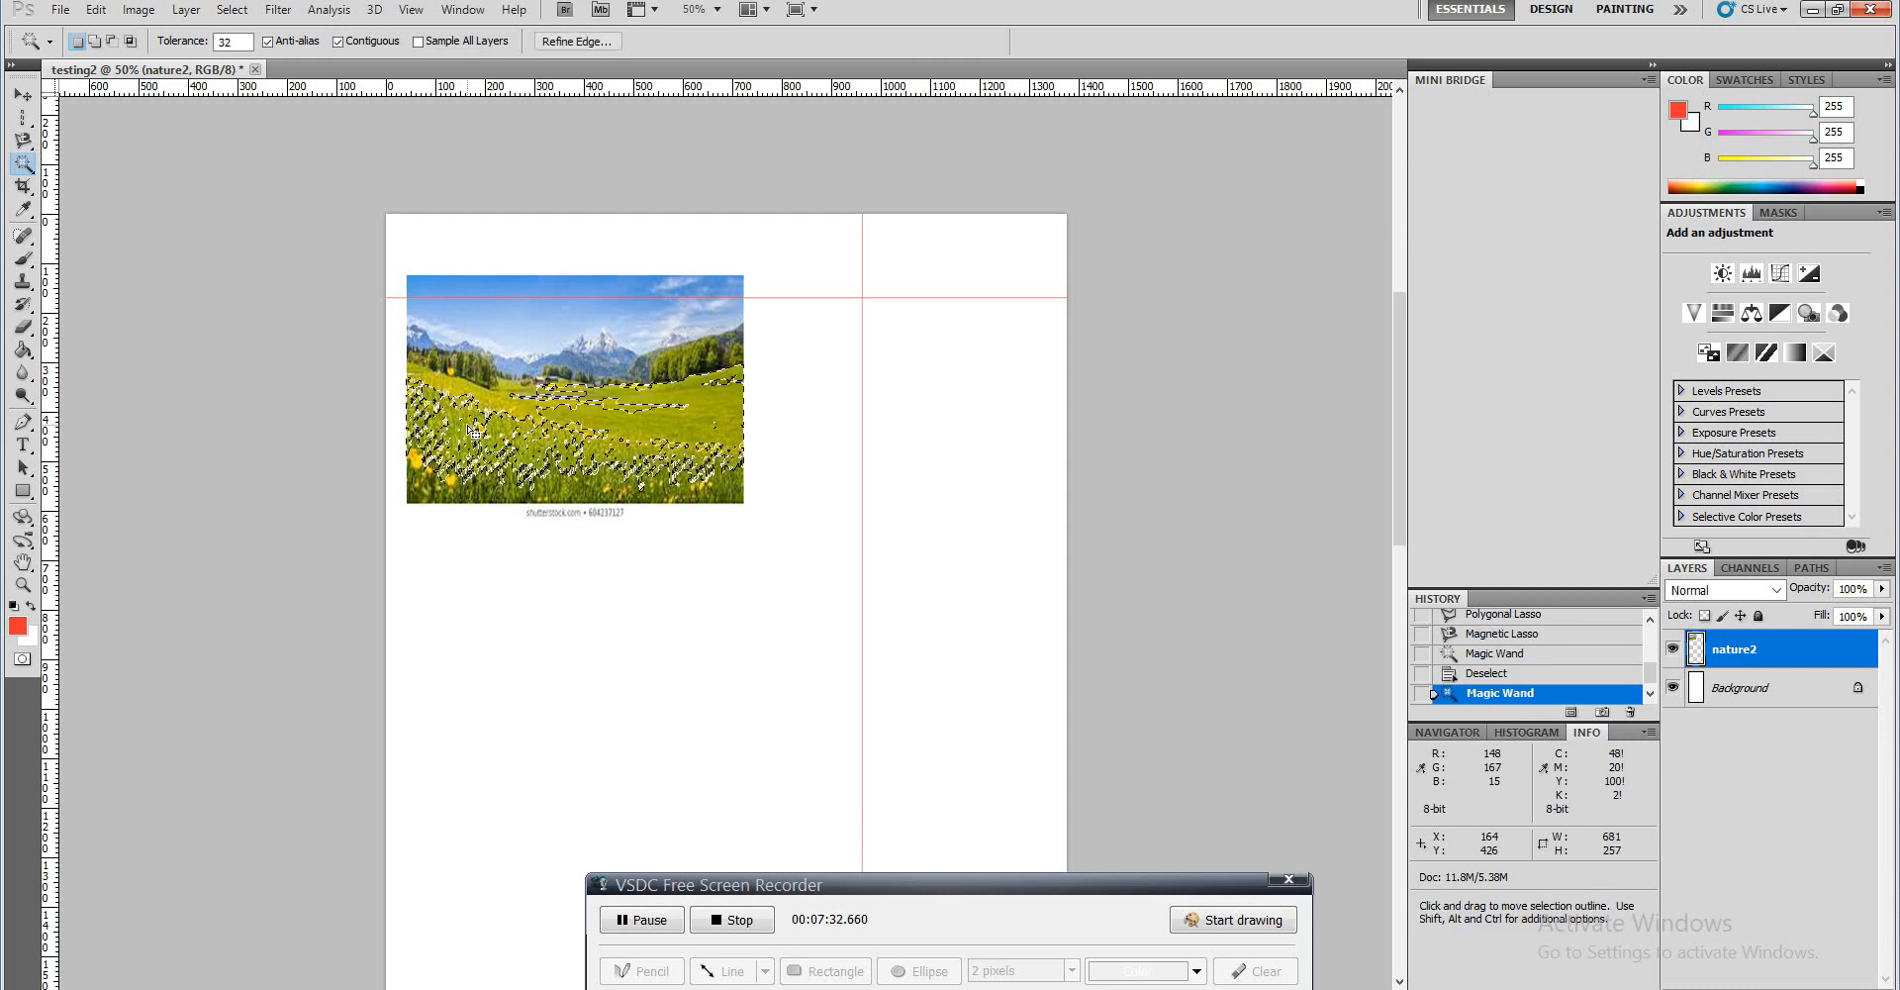
Invert the meadow selection and try adding patches of sky above the mountains with the Quick Selection tool
right_click(468, 426)
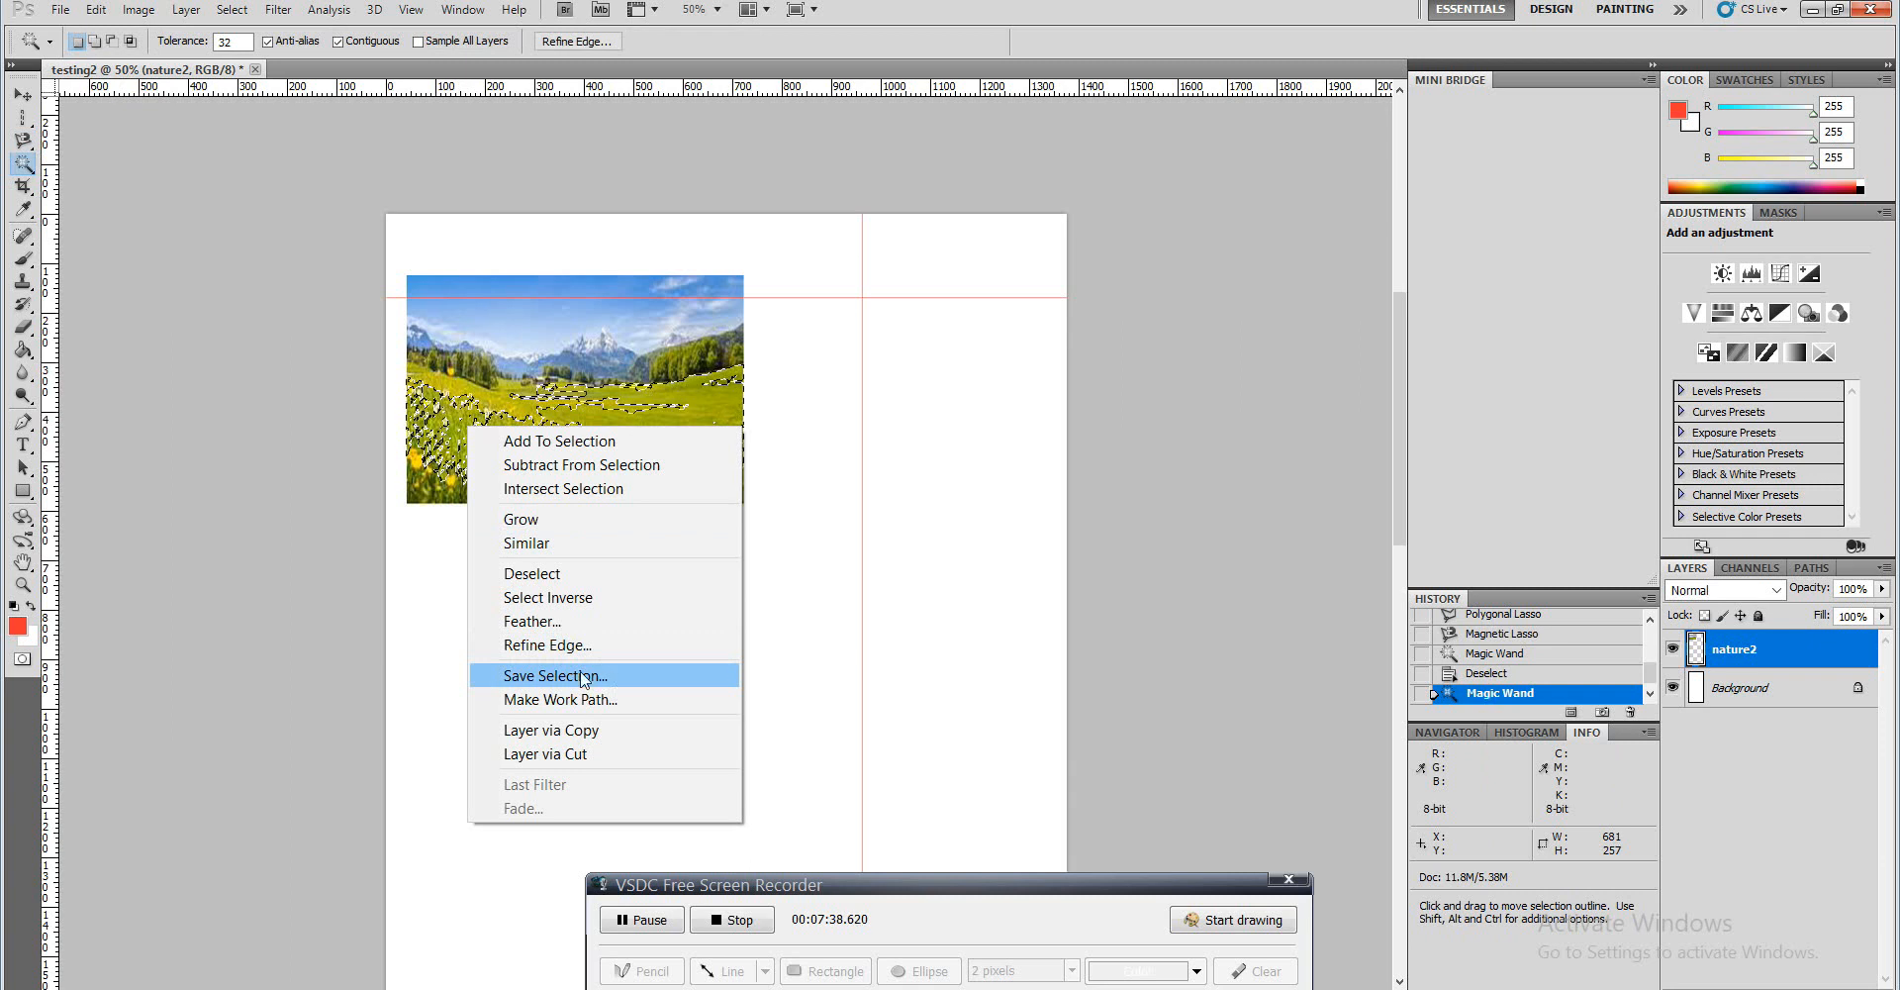
click(587, 598)
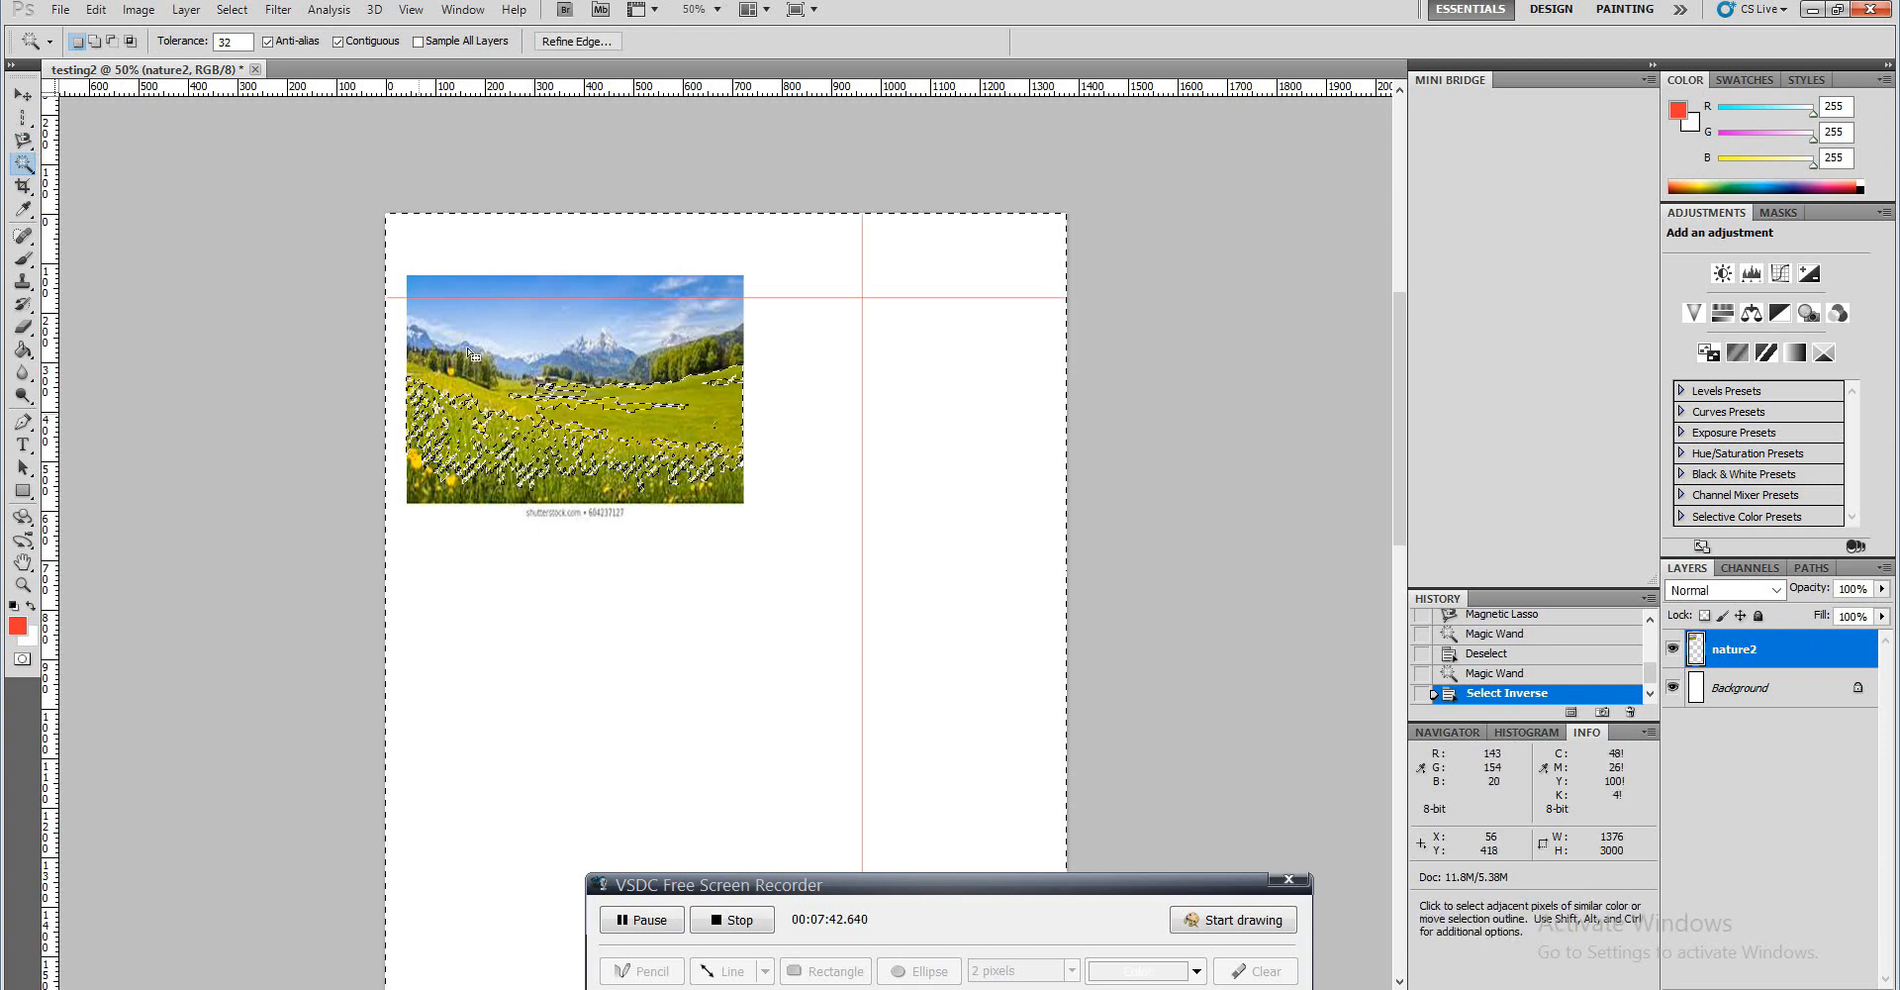
click(25, 168)
click(89, 162)
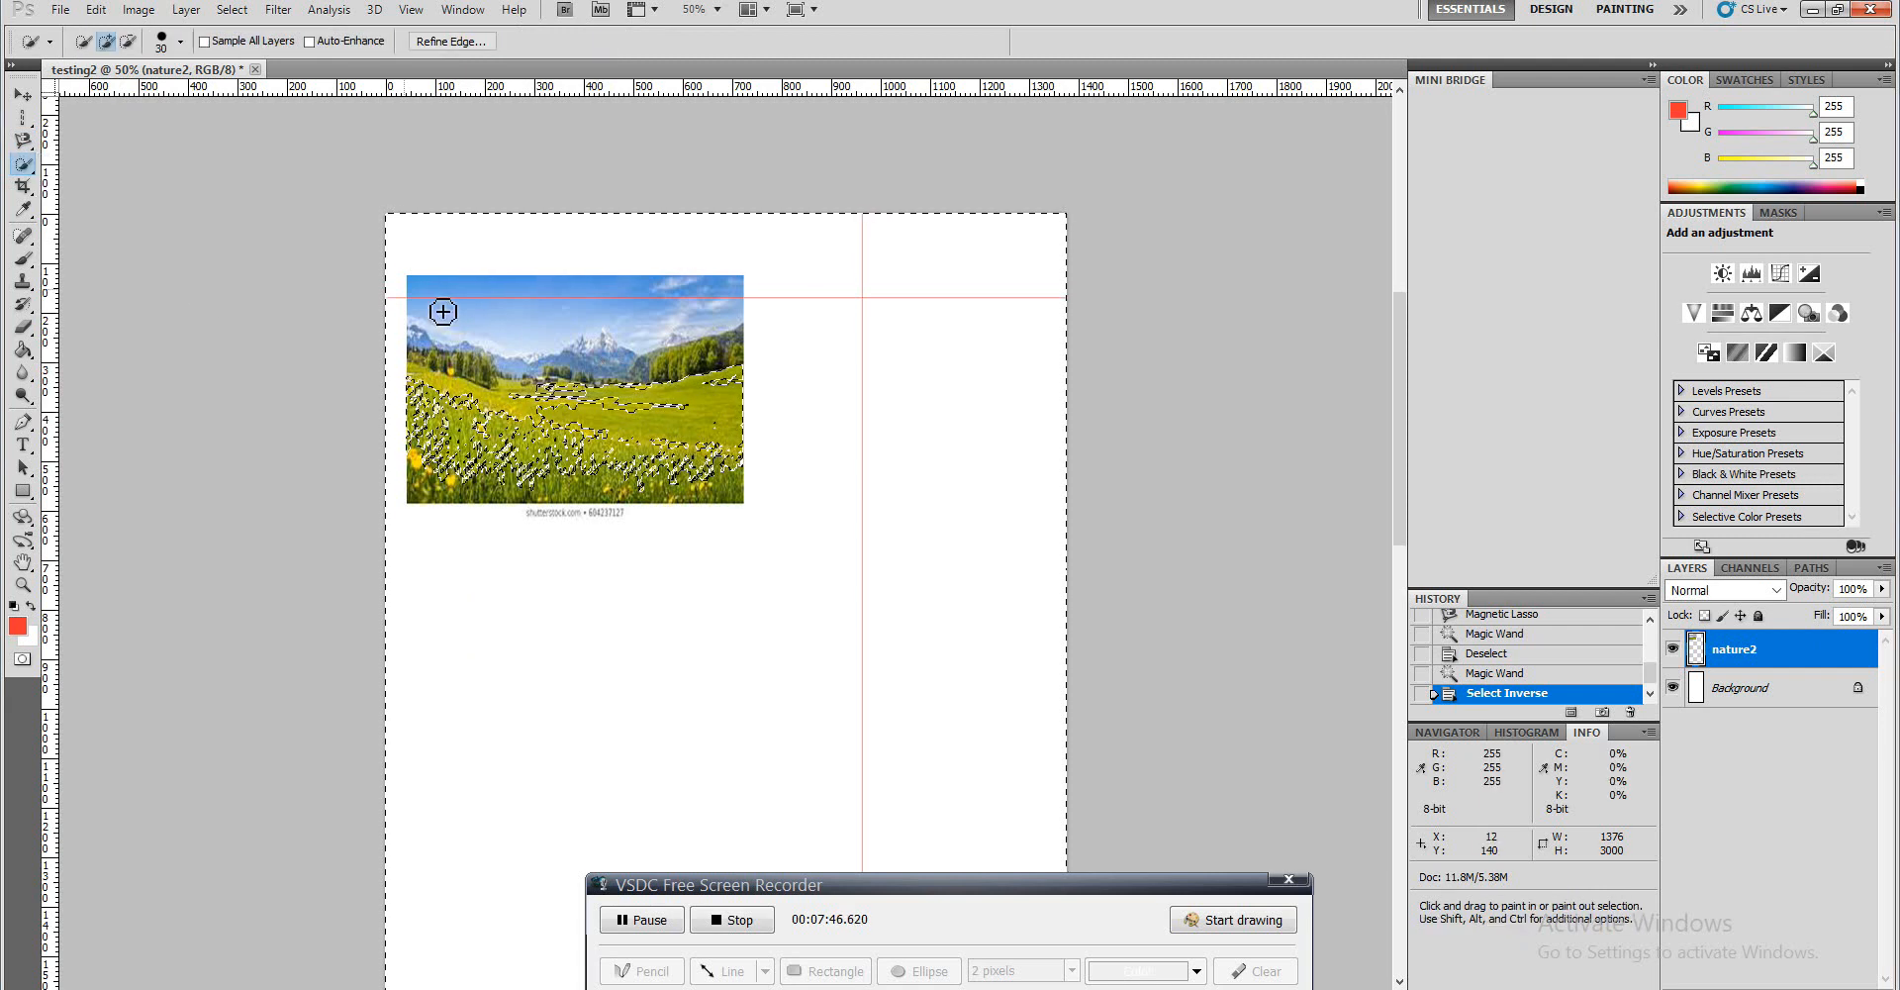
click(615, 331)
click(593, 332)
click(554, 328)
click(527, 325)
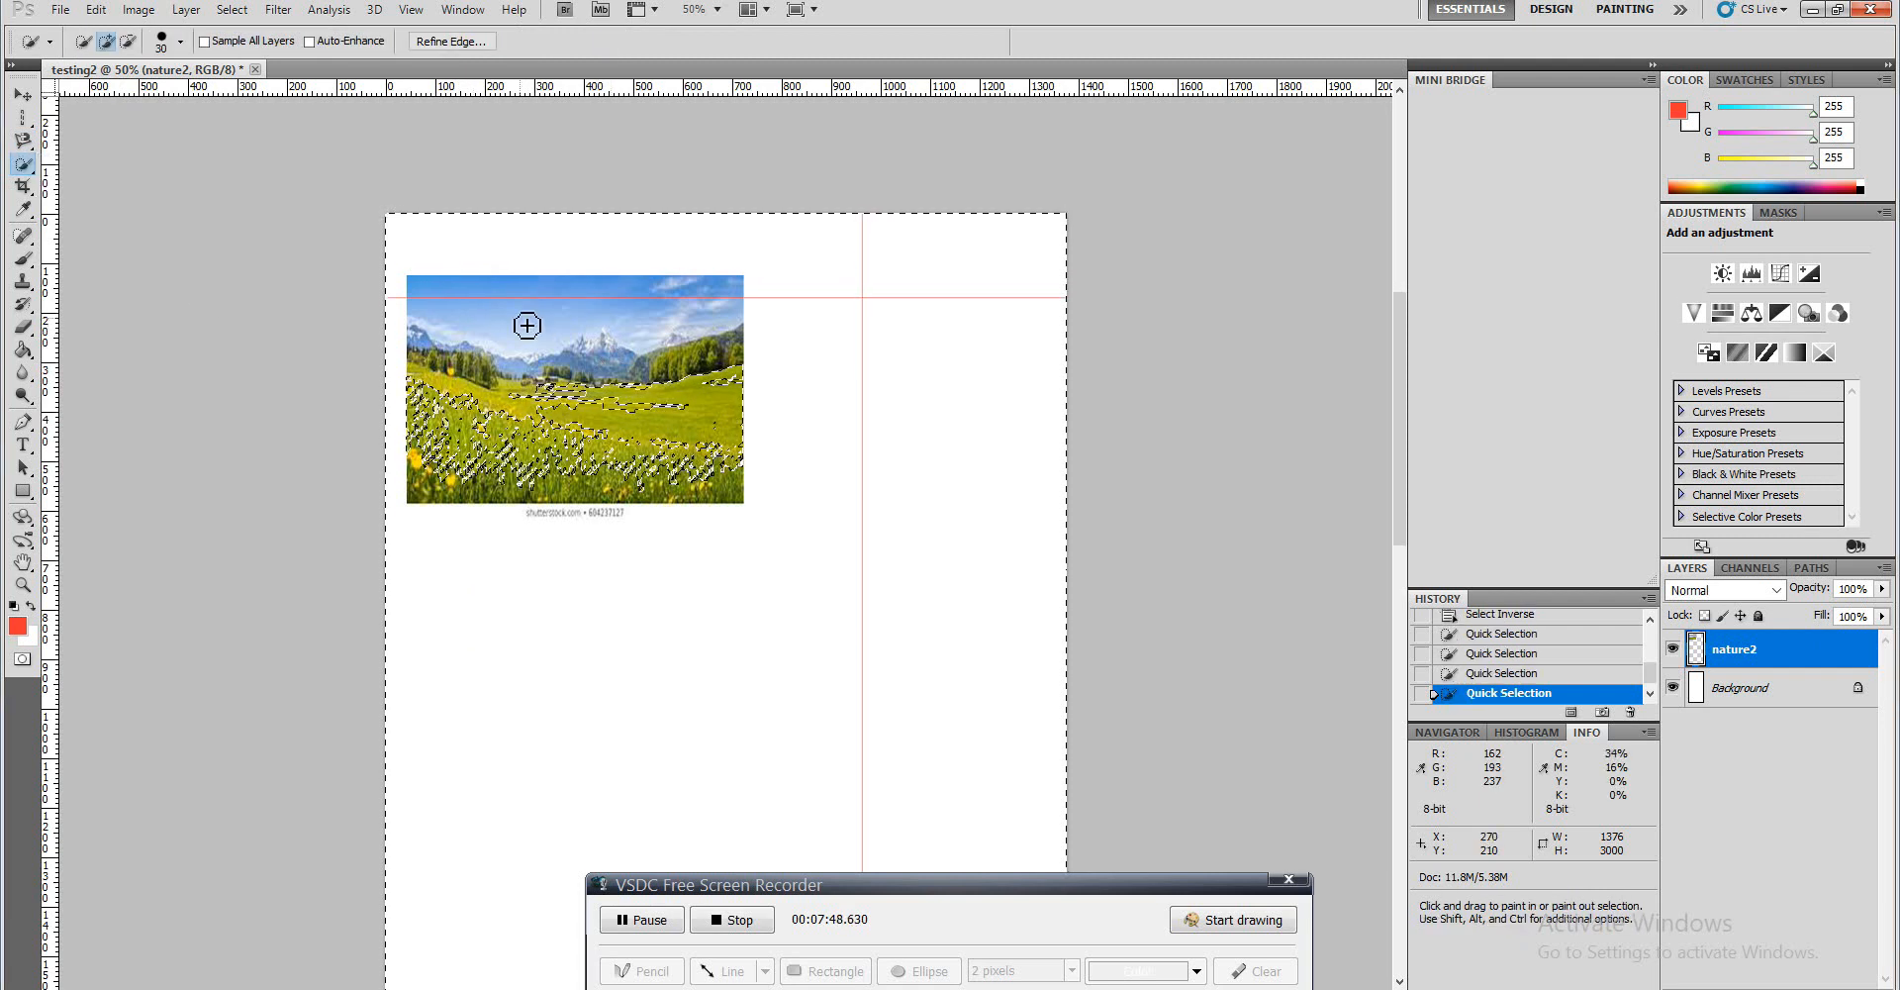
click(450, 257)
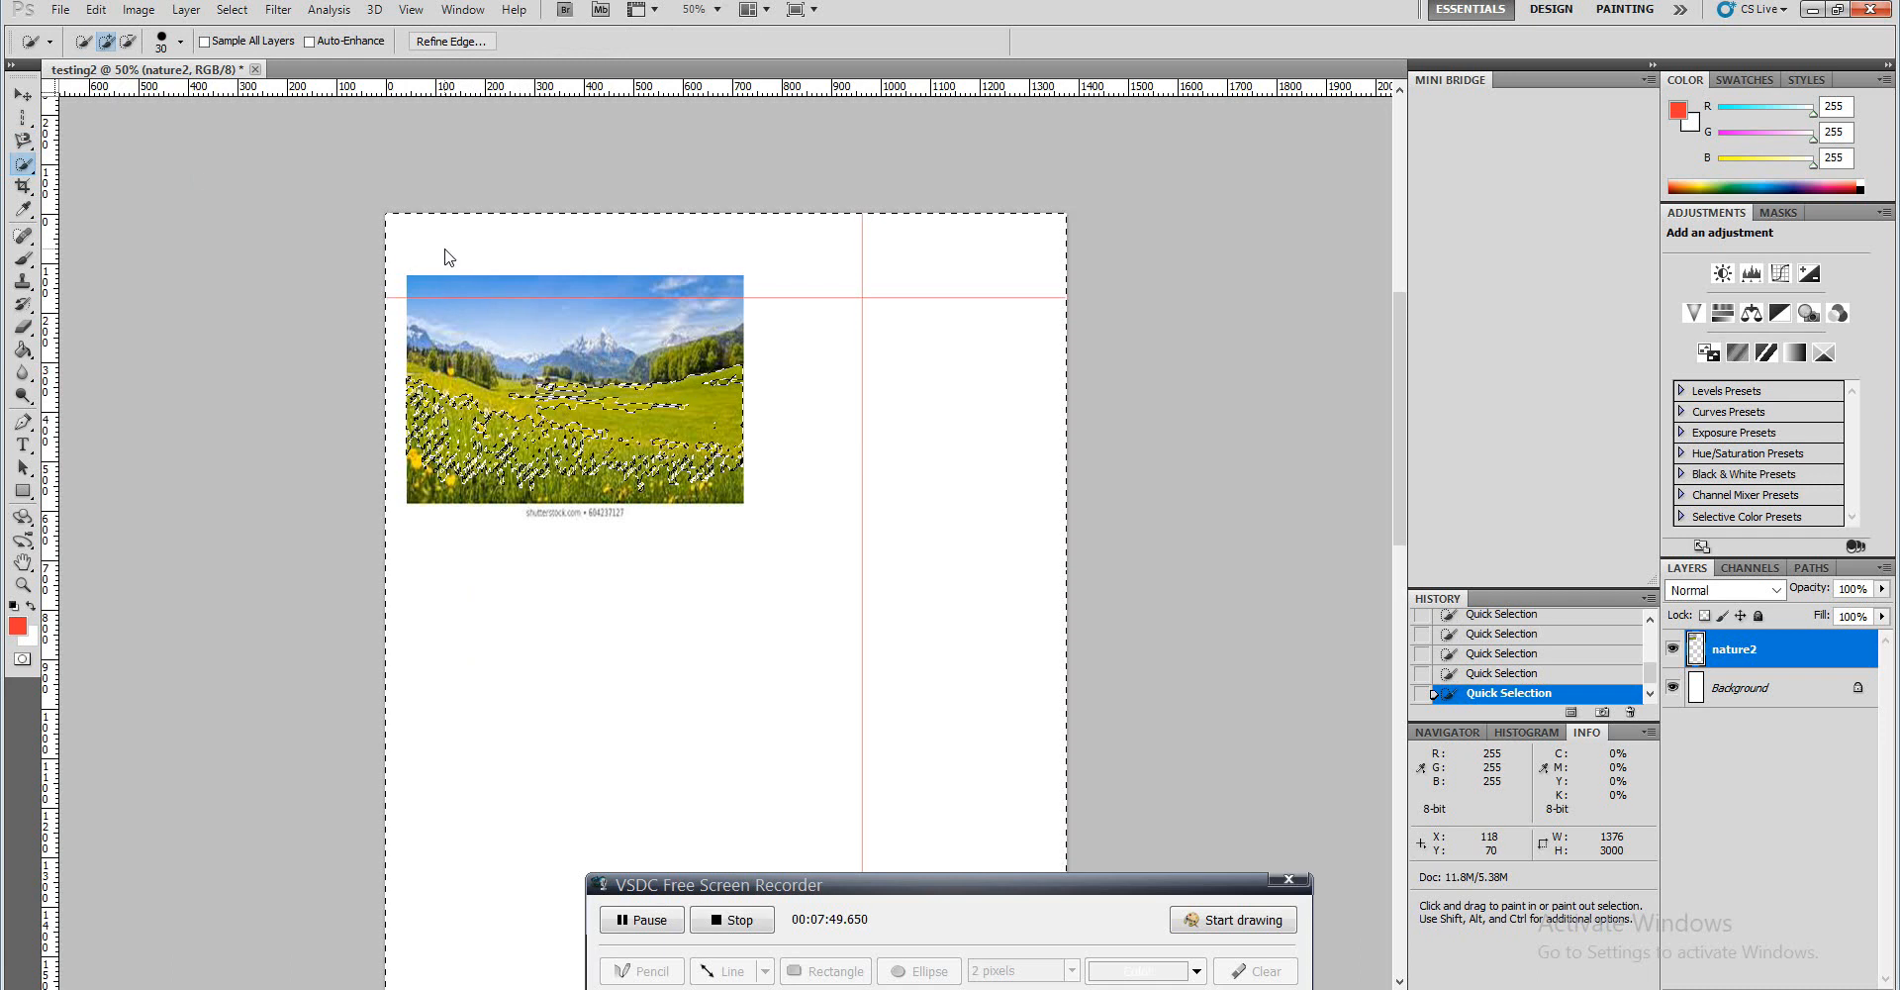
Clear the selection with the Rectangular Marquee tool and brush a Quick Selection over the sky, mountains and meadow, covering the whole landscape picture
click(24, 120)
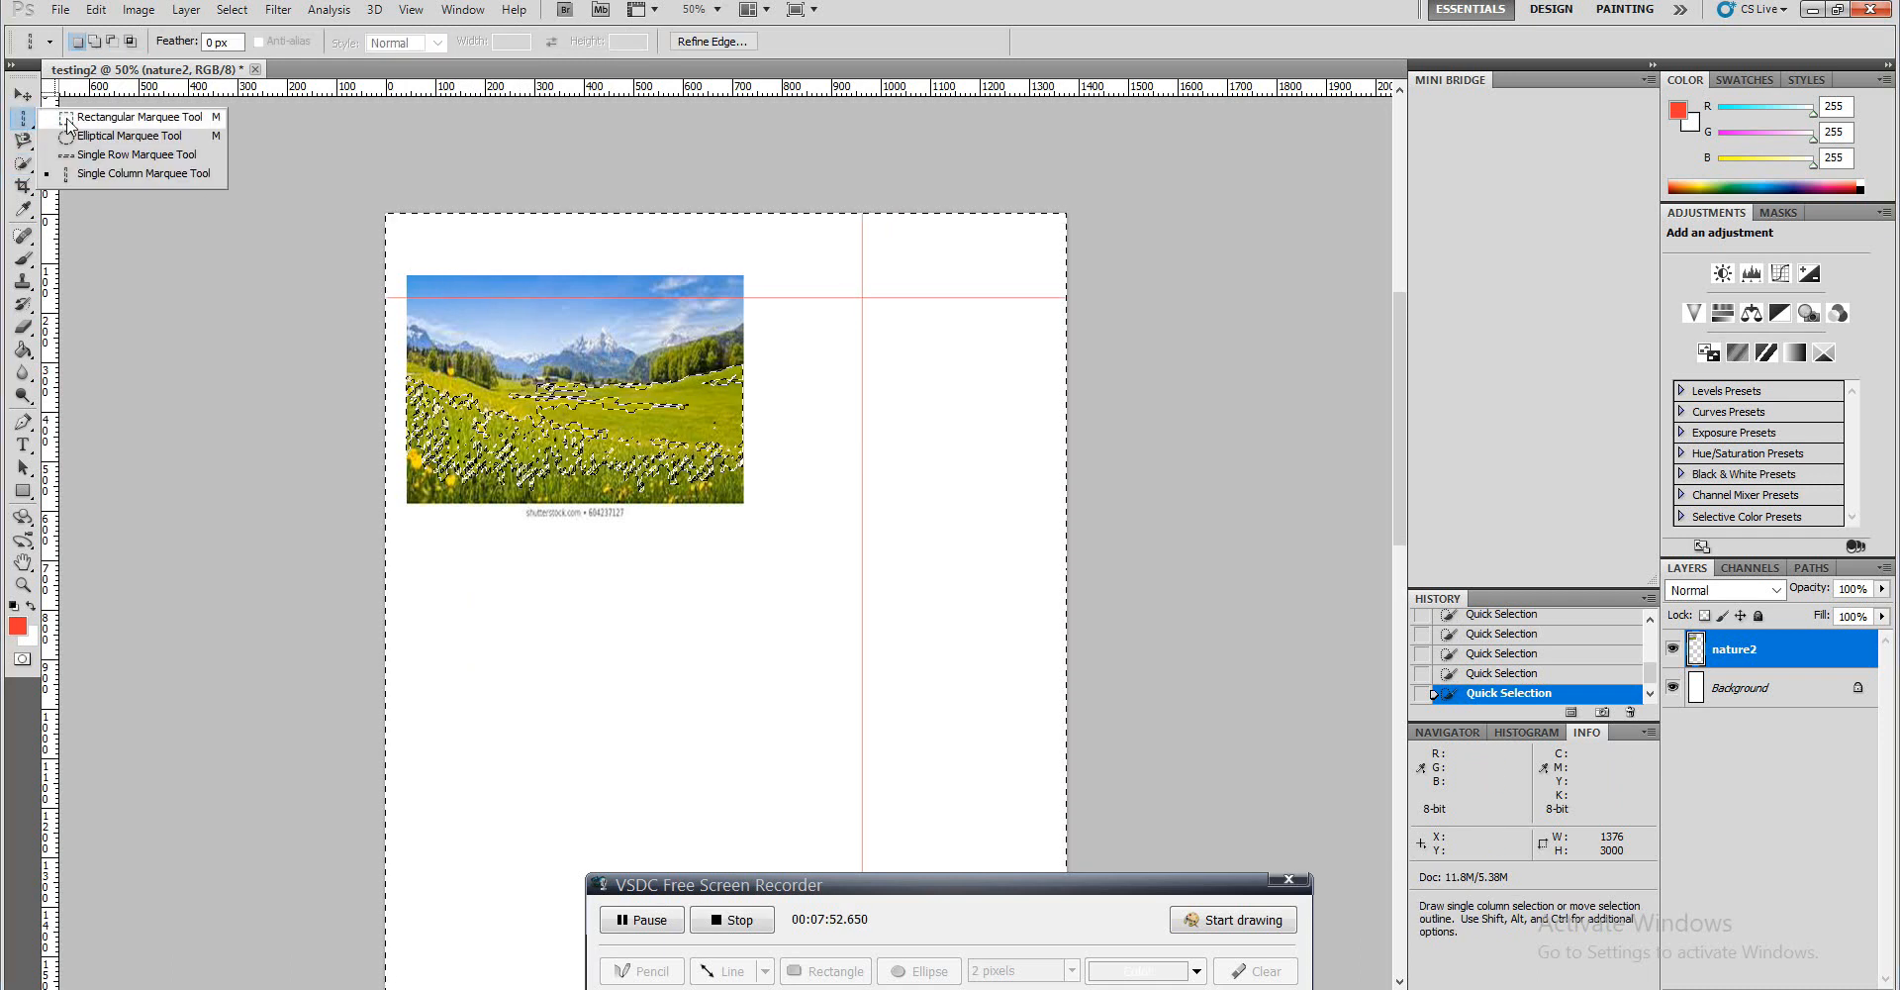
click(68, 123)
click(515, 240)
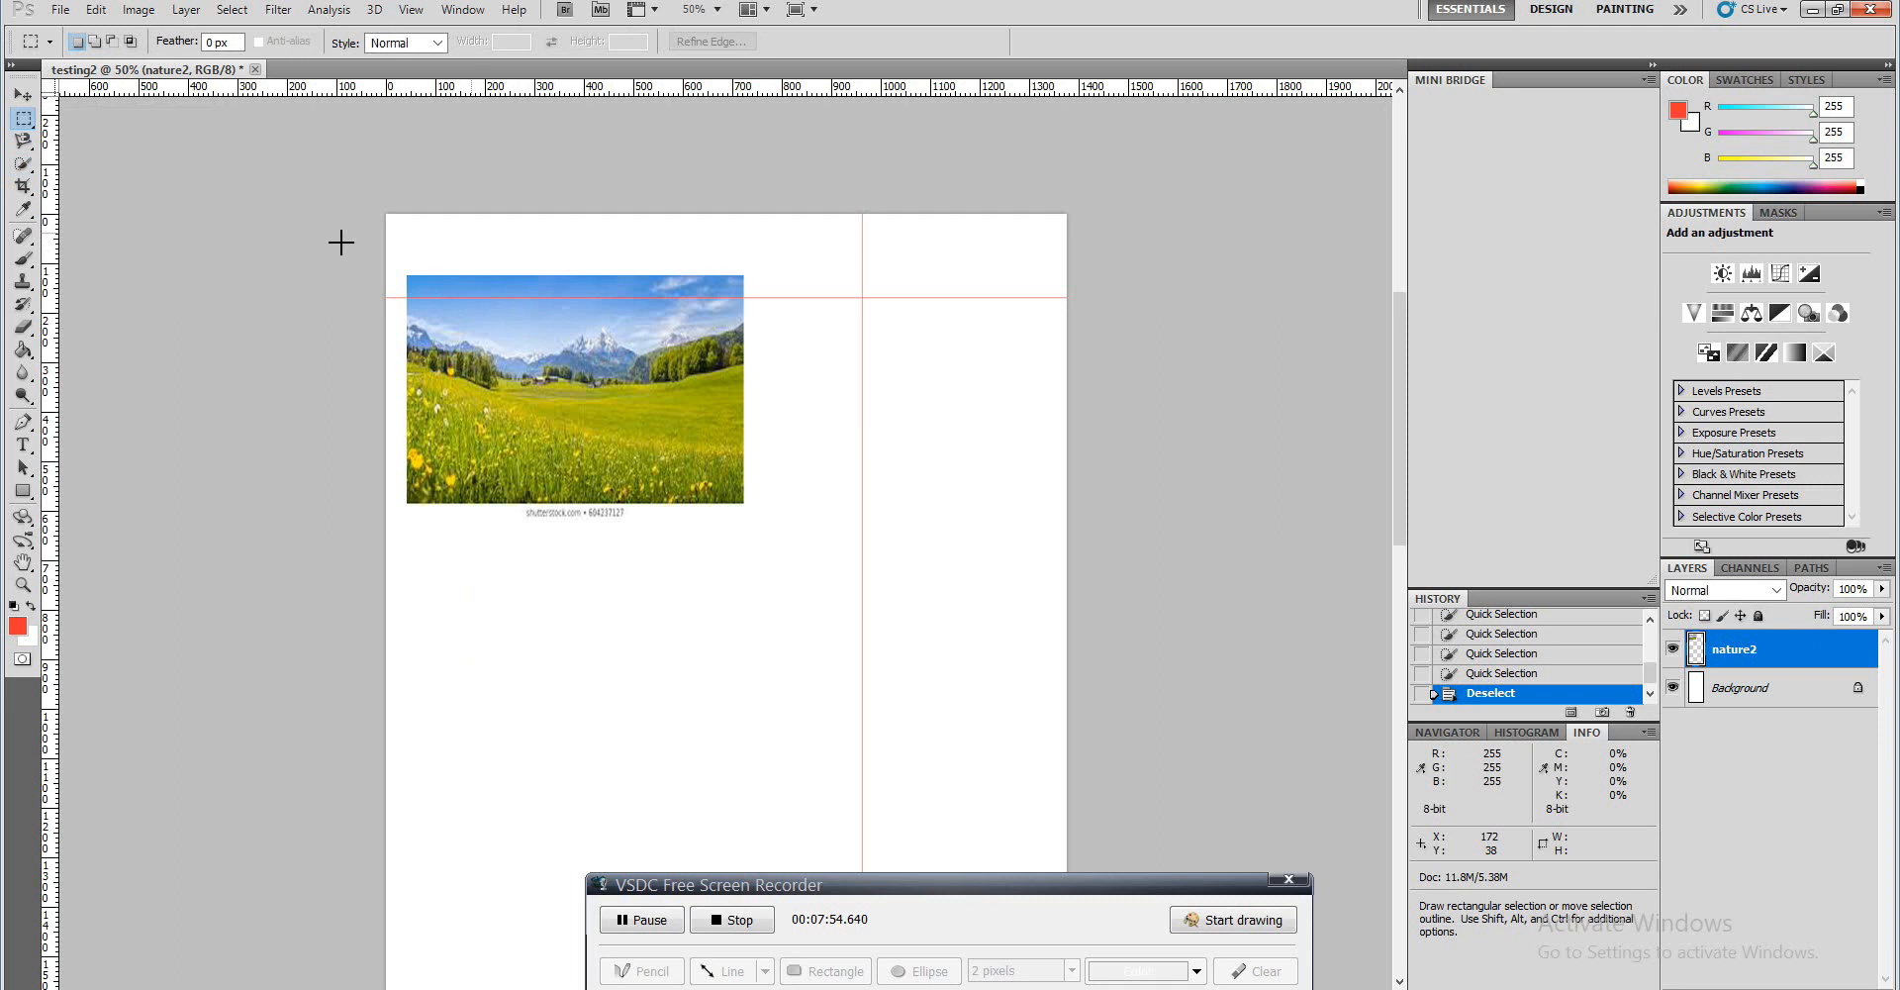
click(23, 163)
click(69, 164)
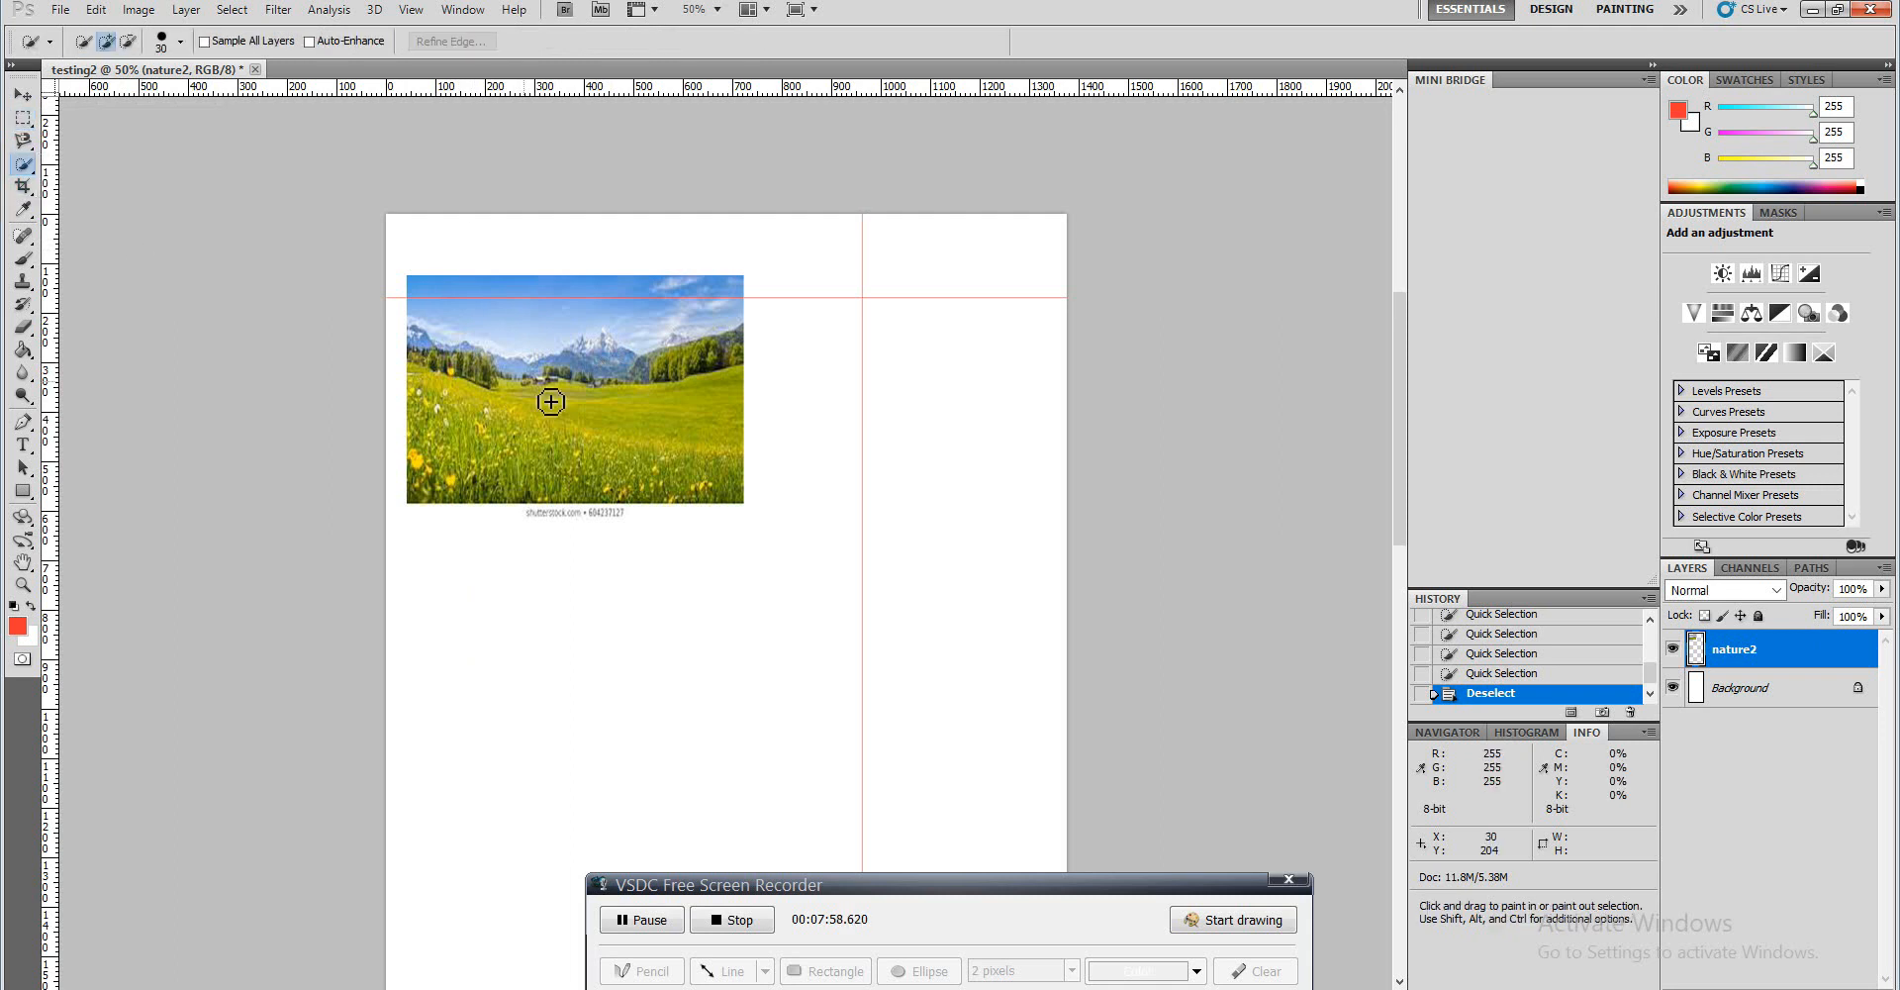
drag(550, 402, 505, 374)
click(492, 310)
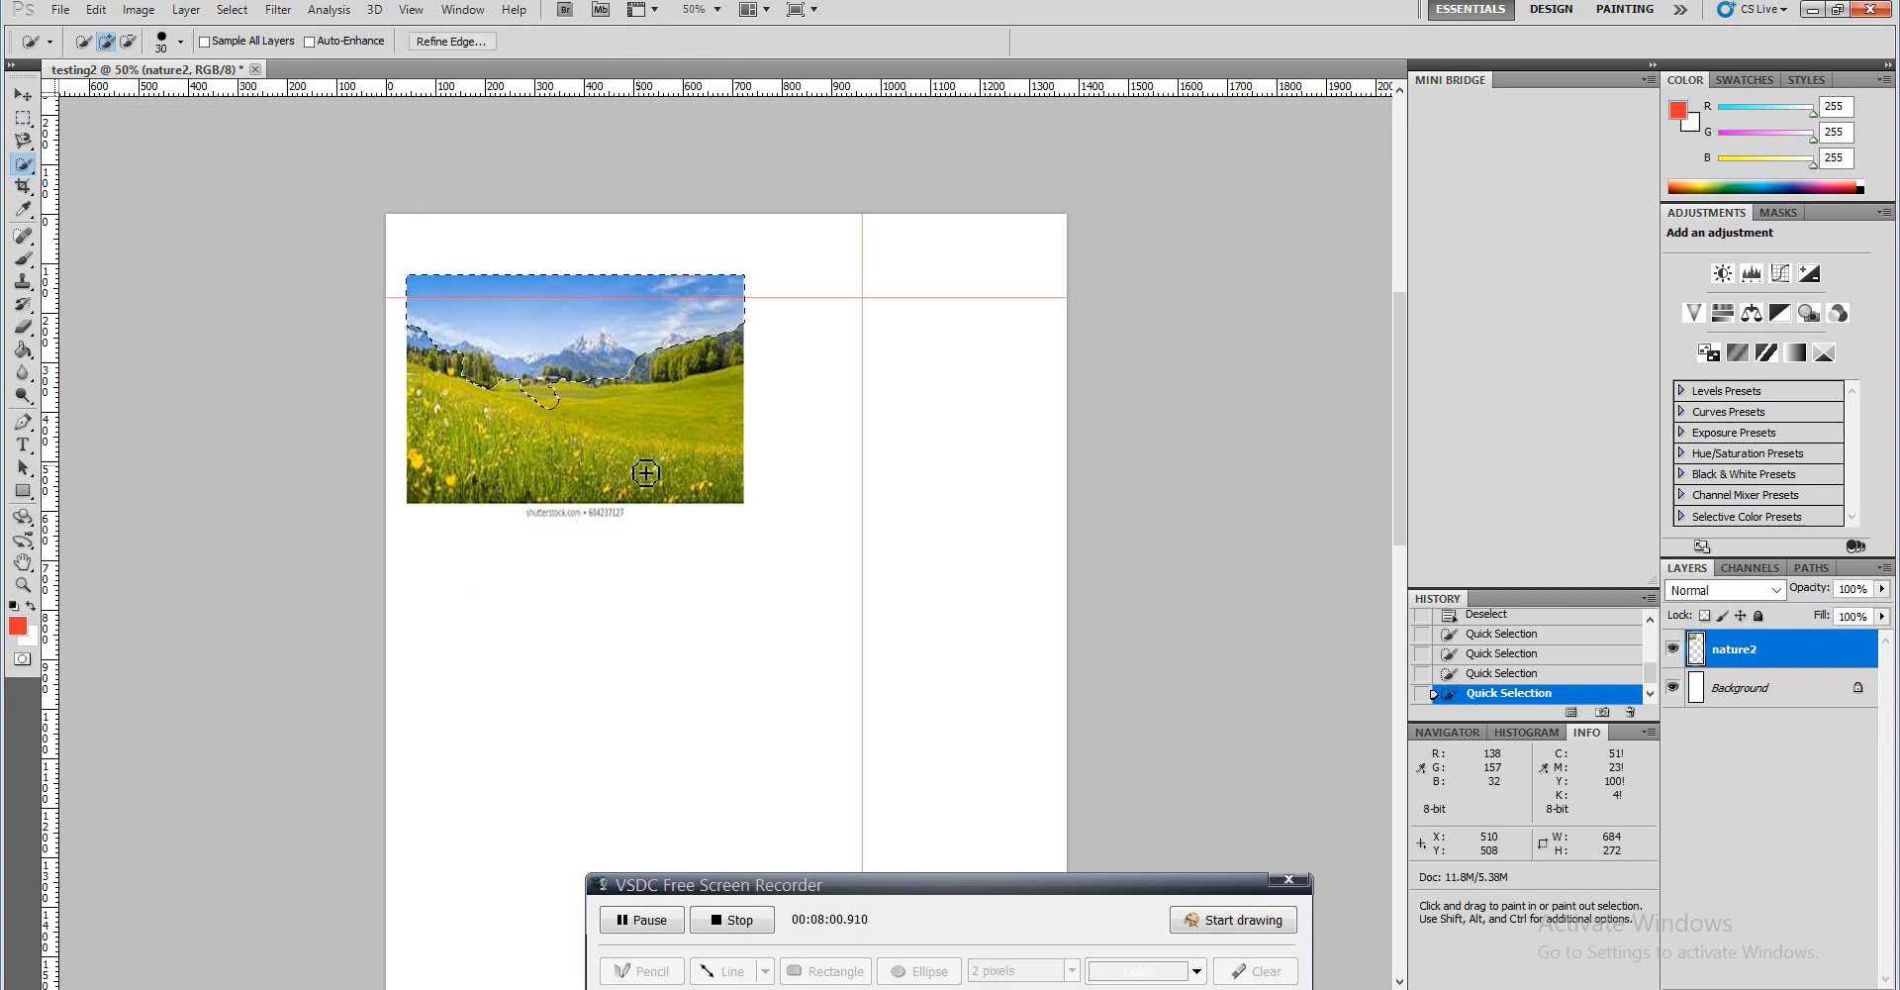
drag(641, 465, 506, 457)
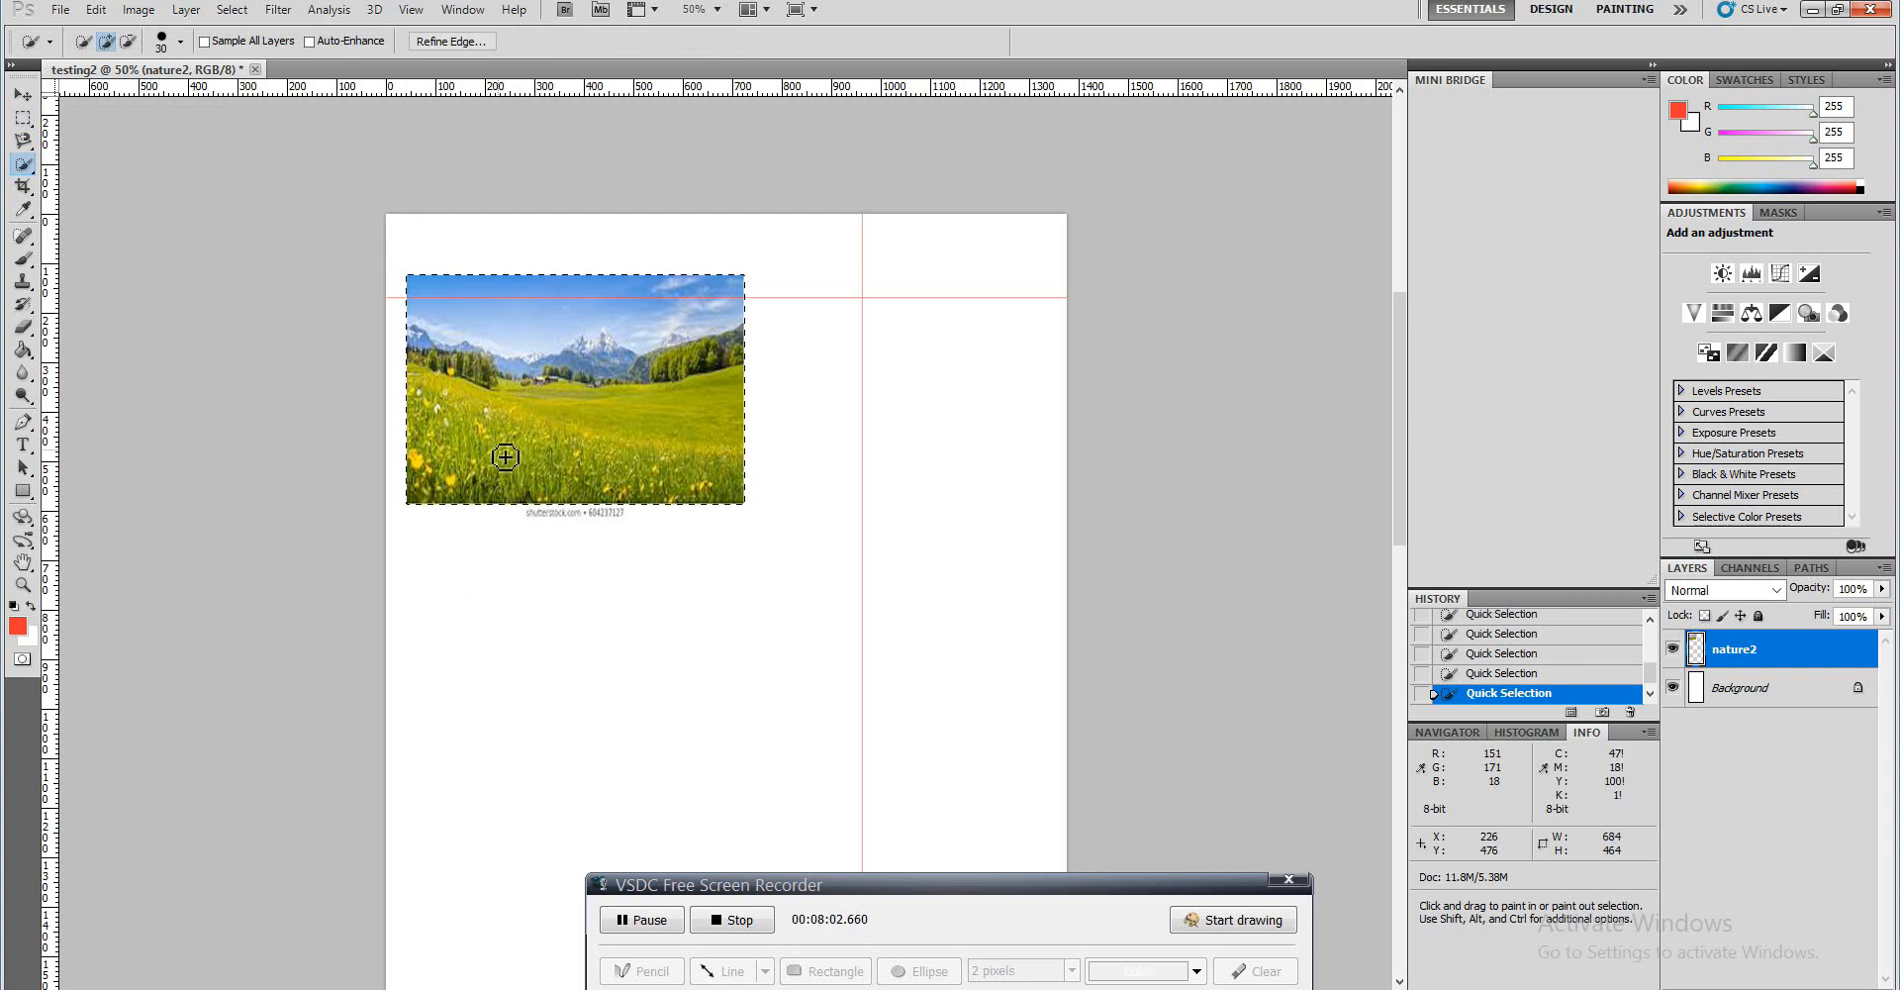
Deselect the landscape picture and crop the document to an area of about 444 × 404 pixels around its mountains and meadow
click(24, 188)
click(70, 186)
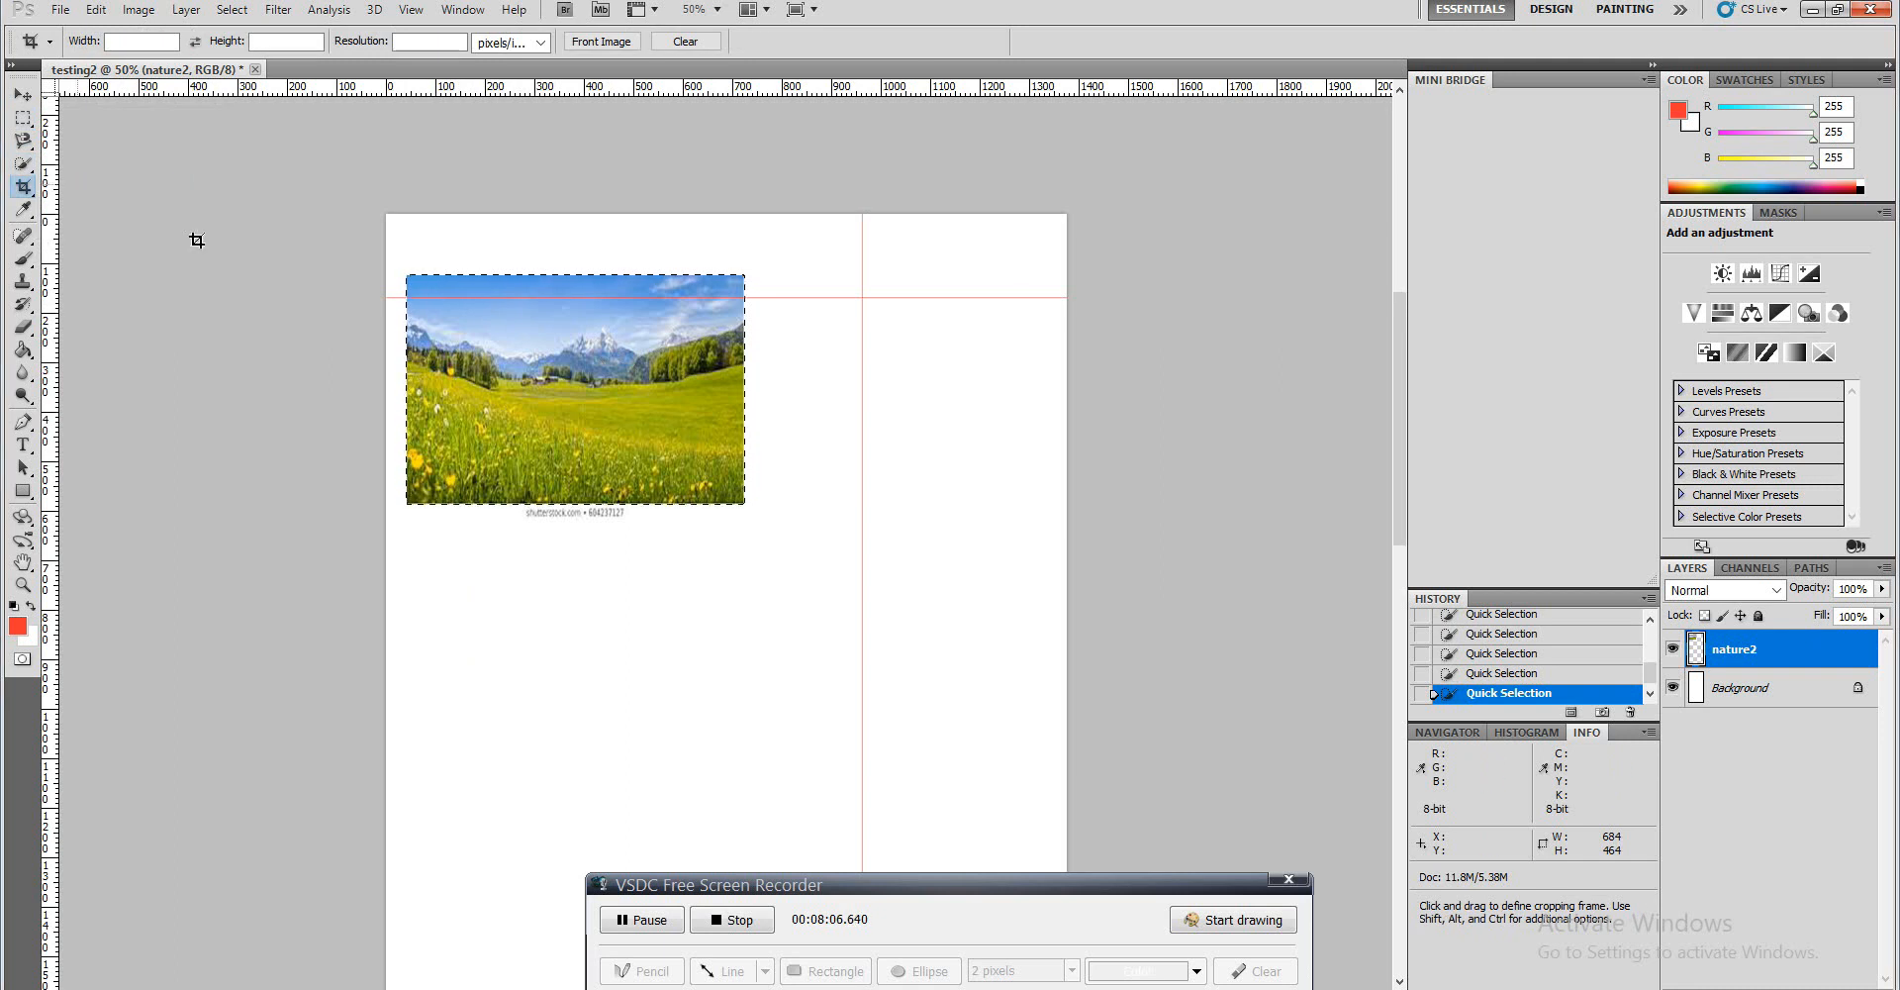
key(ctrl+d)
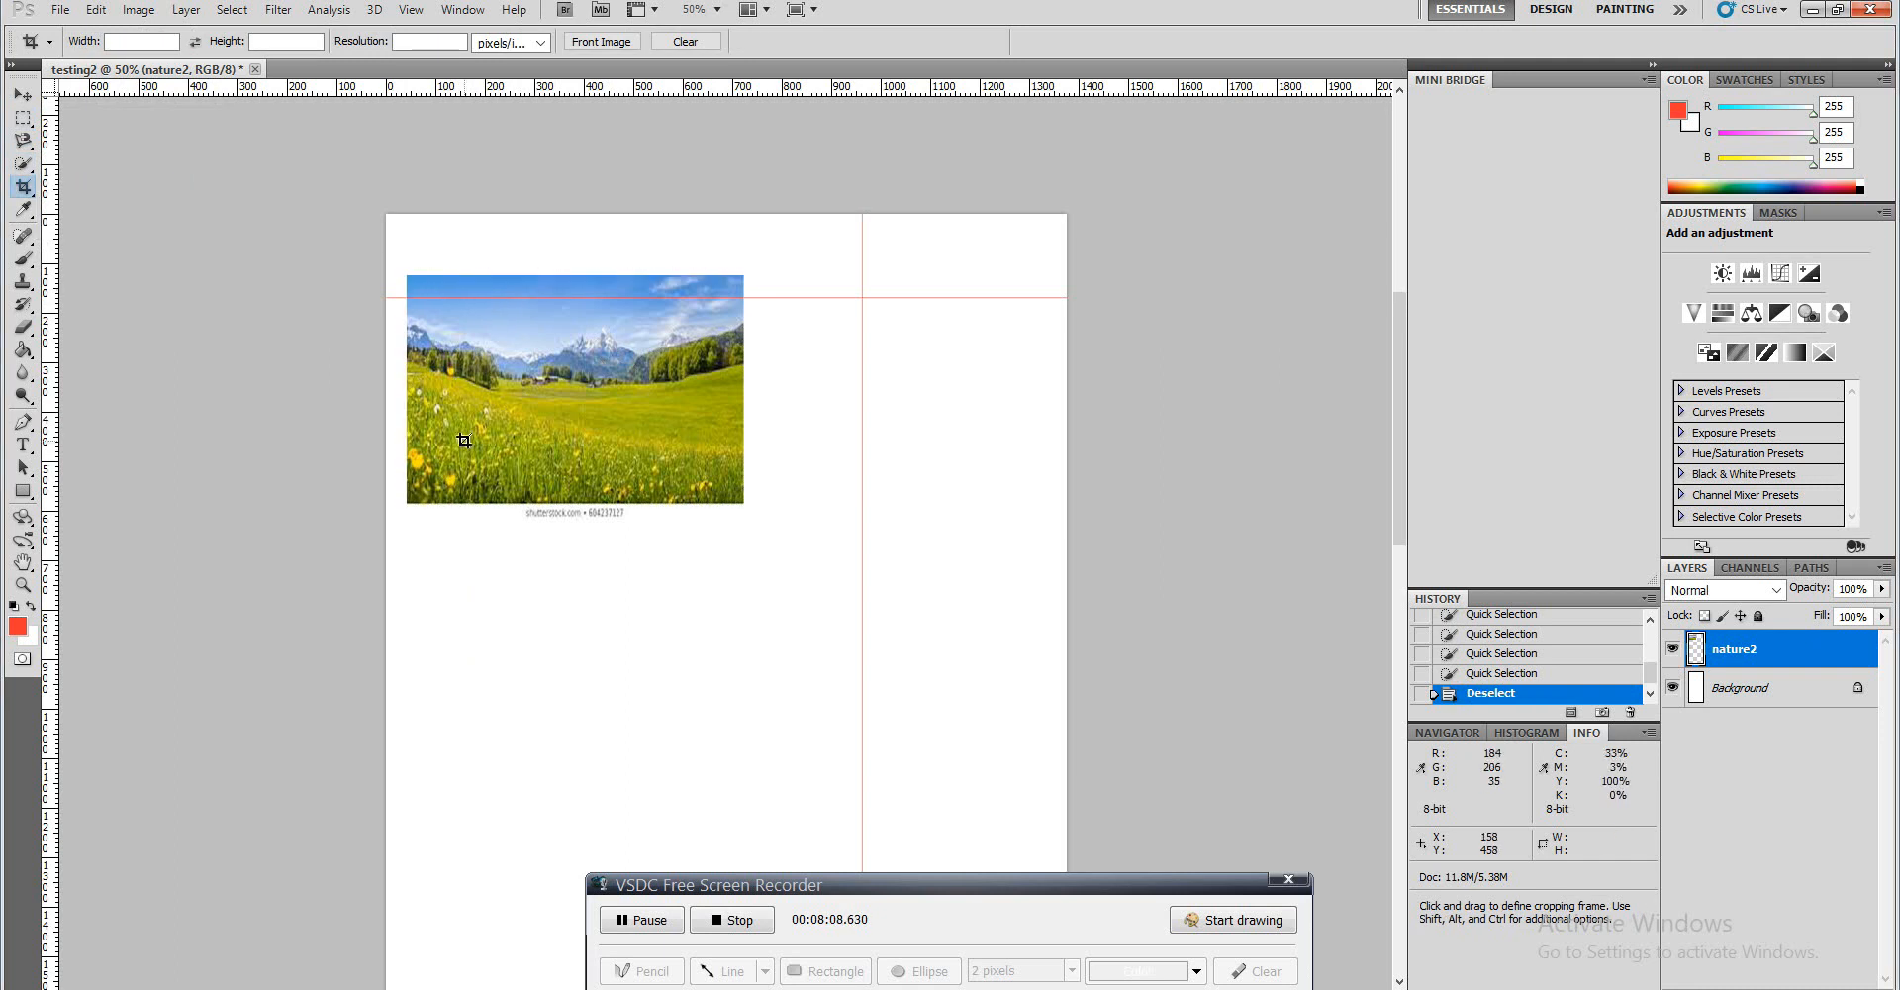
drag(442, 296, 661, 497)
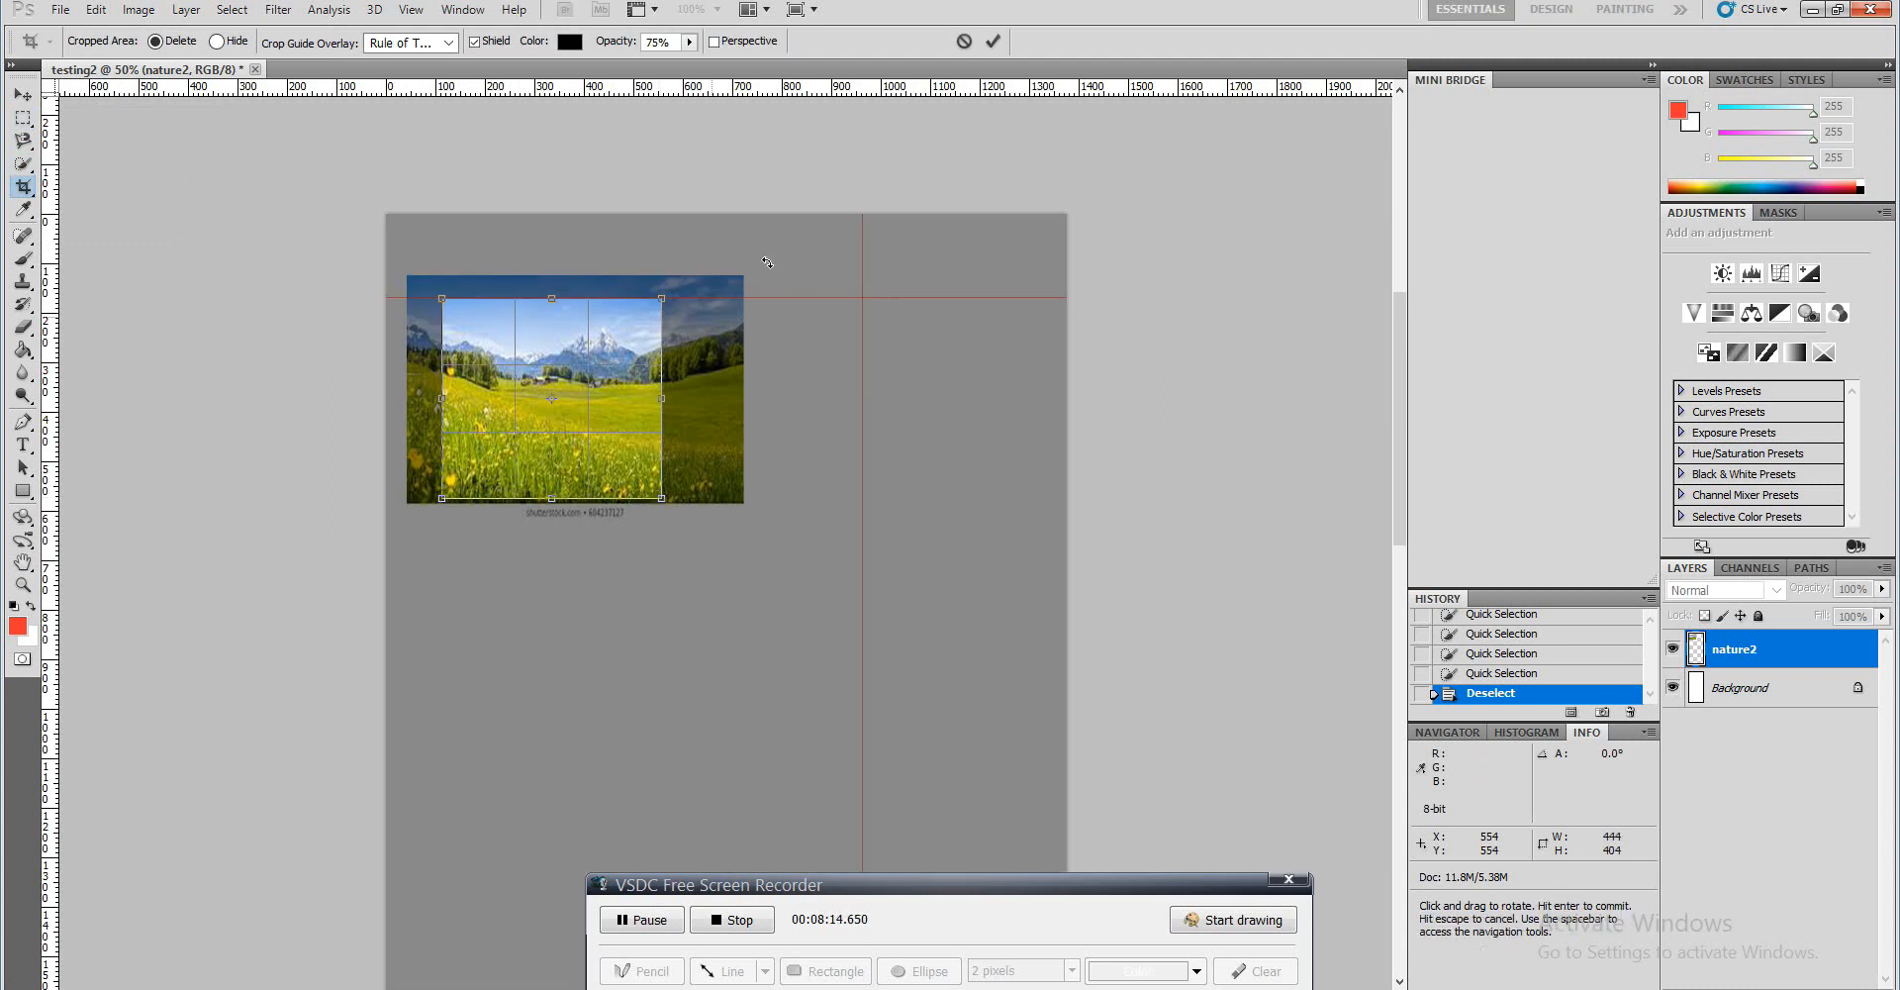
click(993, 42)
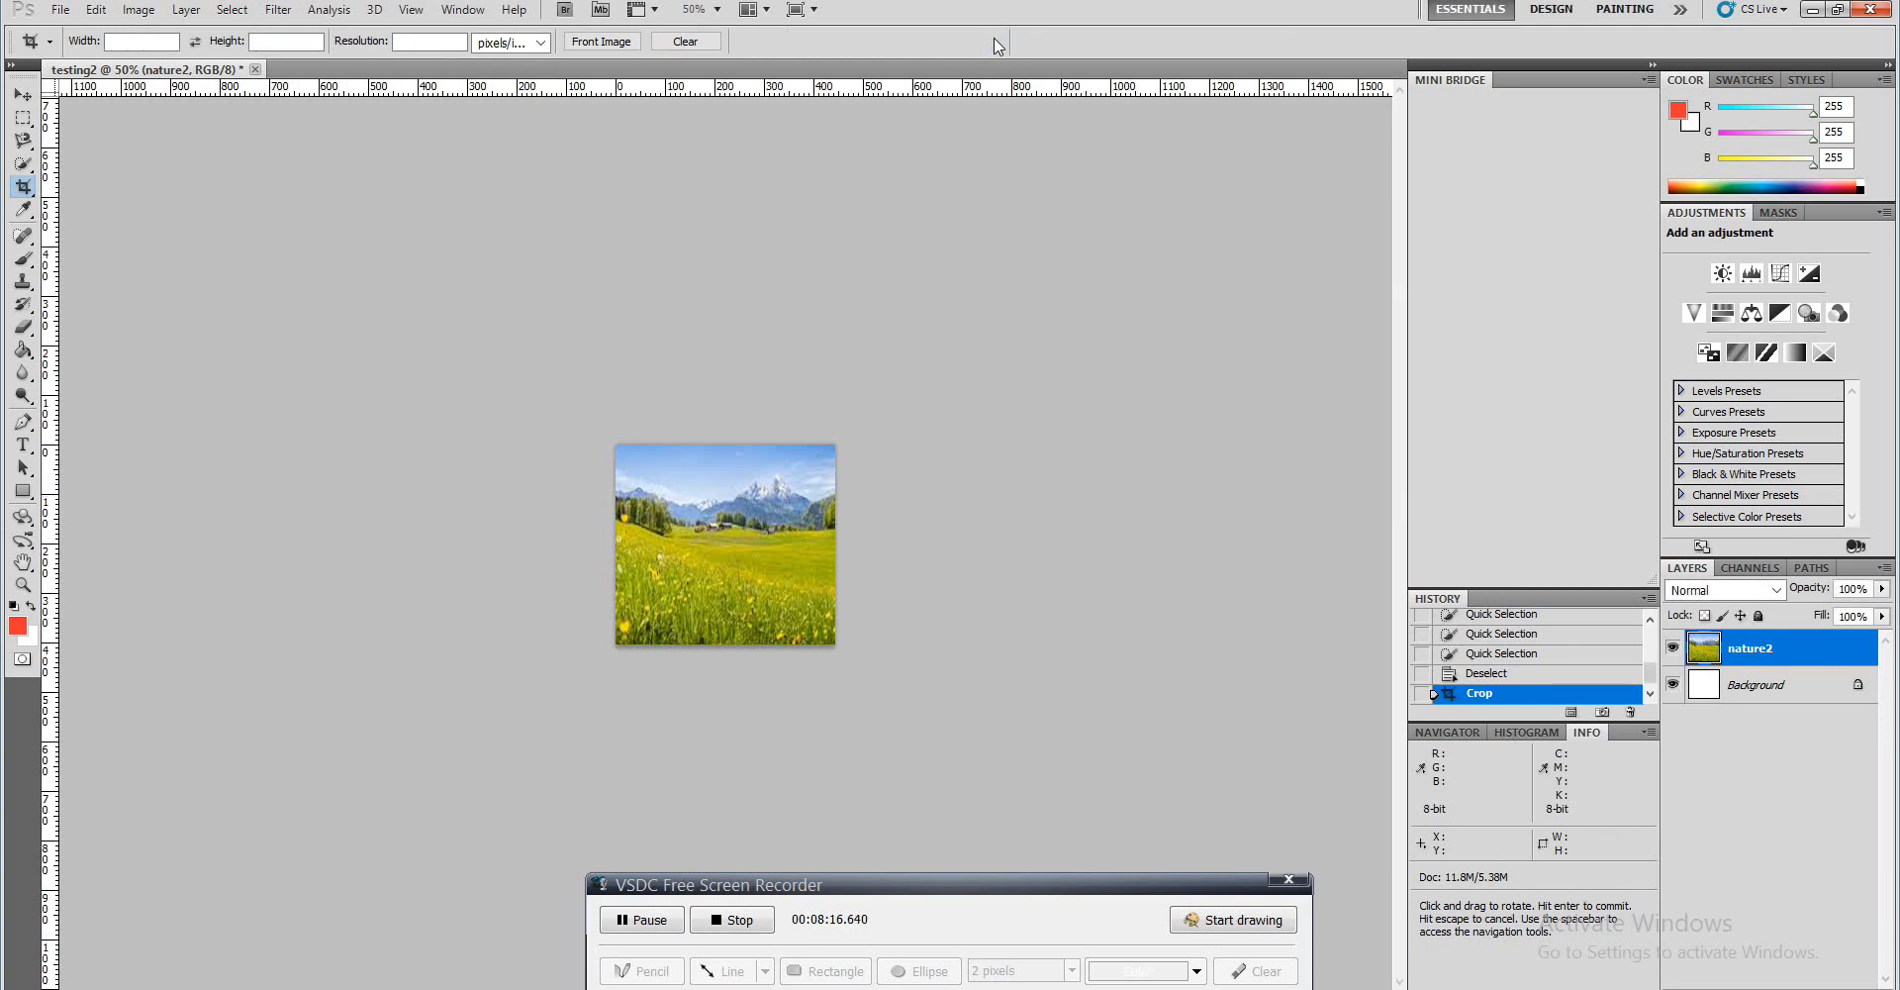